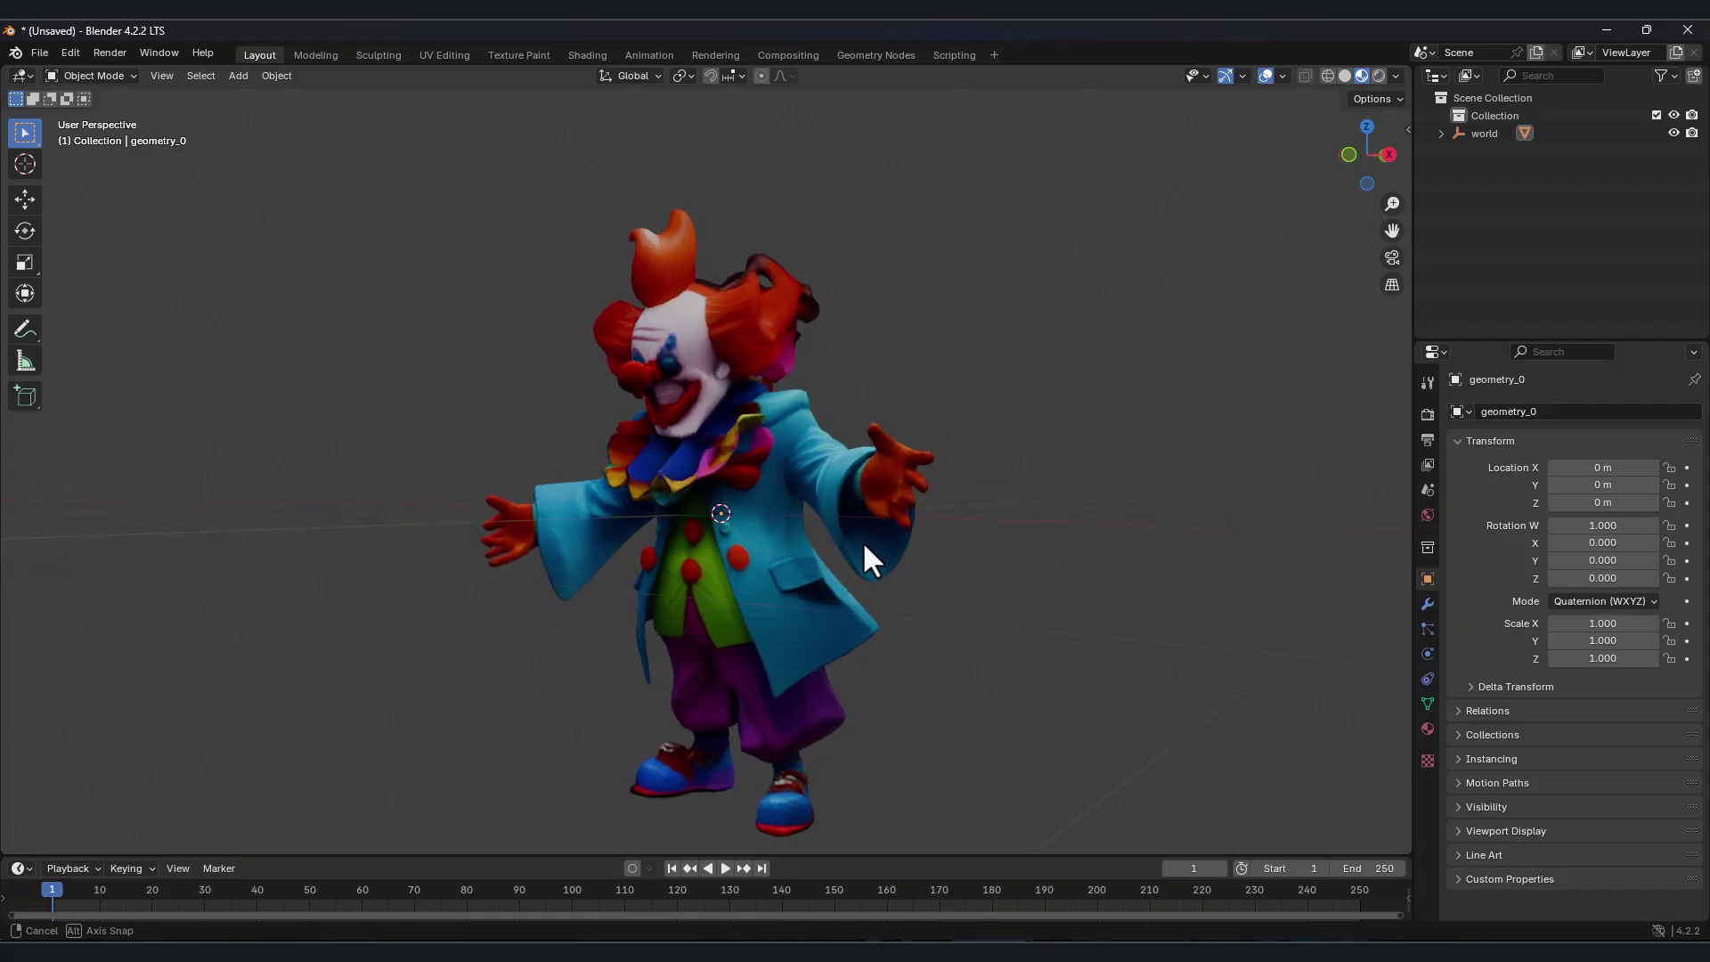
- Orbit the view around the clown model
{"action": "mouse_move", "coordinate": [862, 542]}
{"action": "middle_mouse_down"}
{"action": "mouse_move", "coordinate": [769, 536]}
{"action": "mouse_move", "coordinate": [857, 542]}
{"action": "middle_mouse_up"}
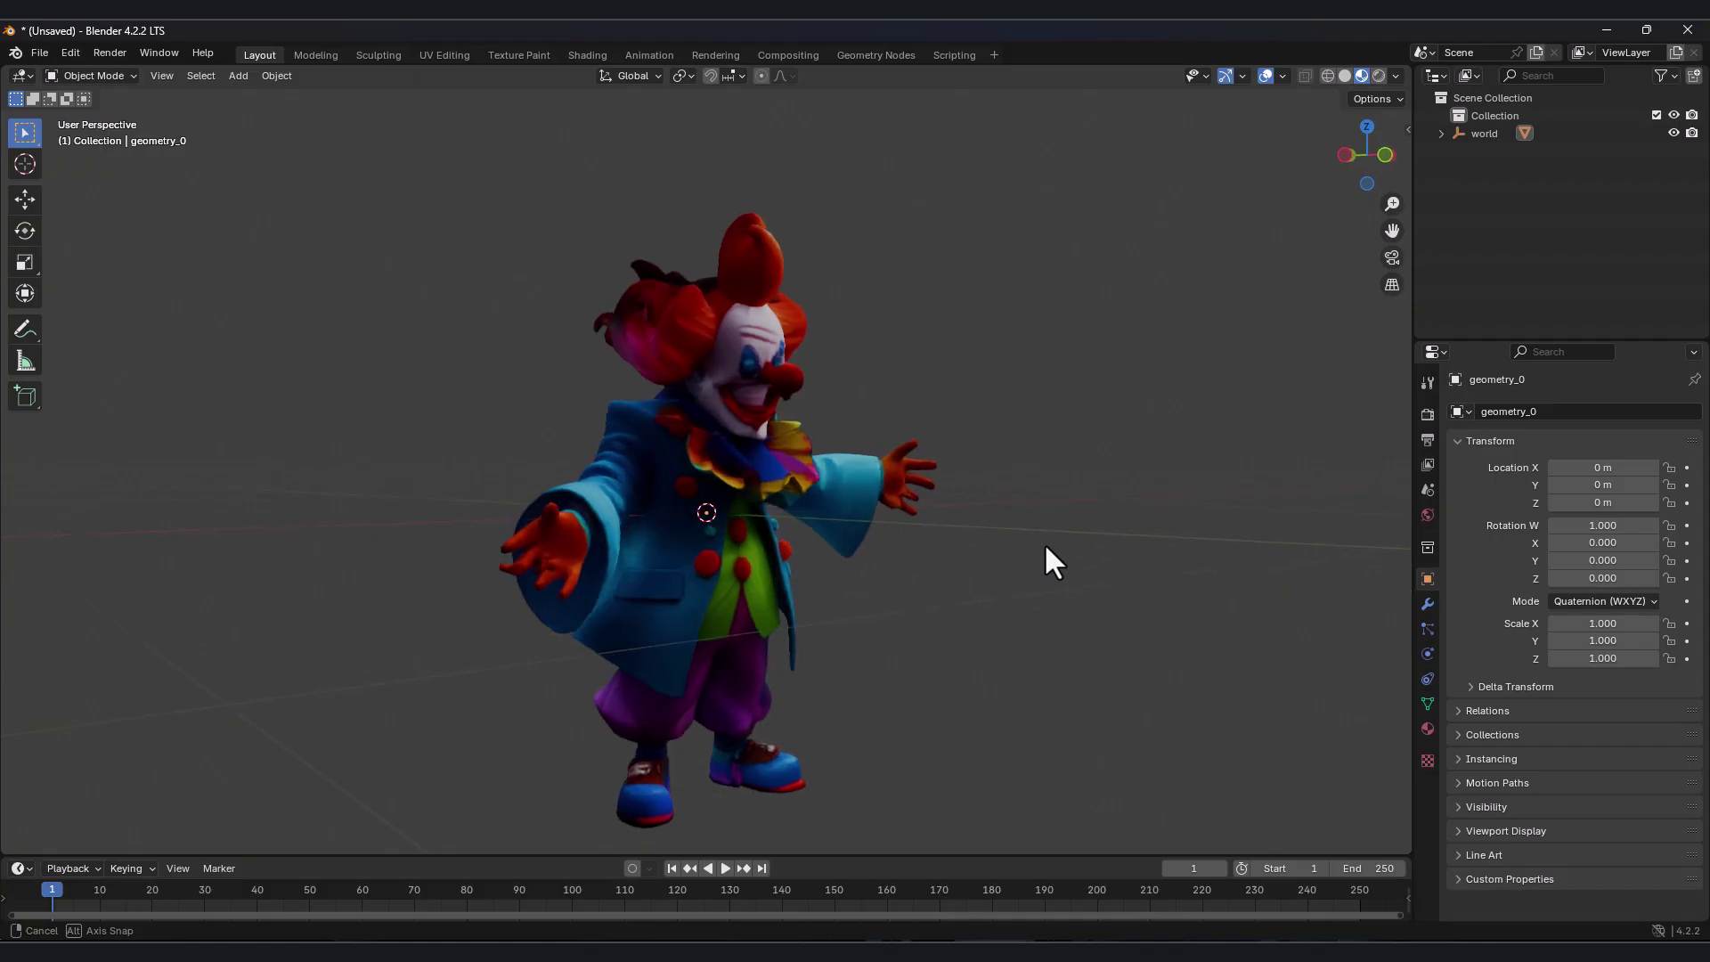
{"action": "middle_click_drag", "start_coordinate": [1043, 542], "coordinate": [1093, 542]}
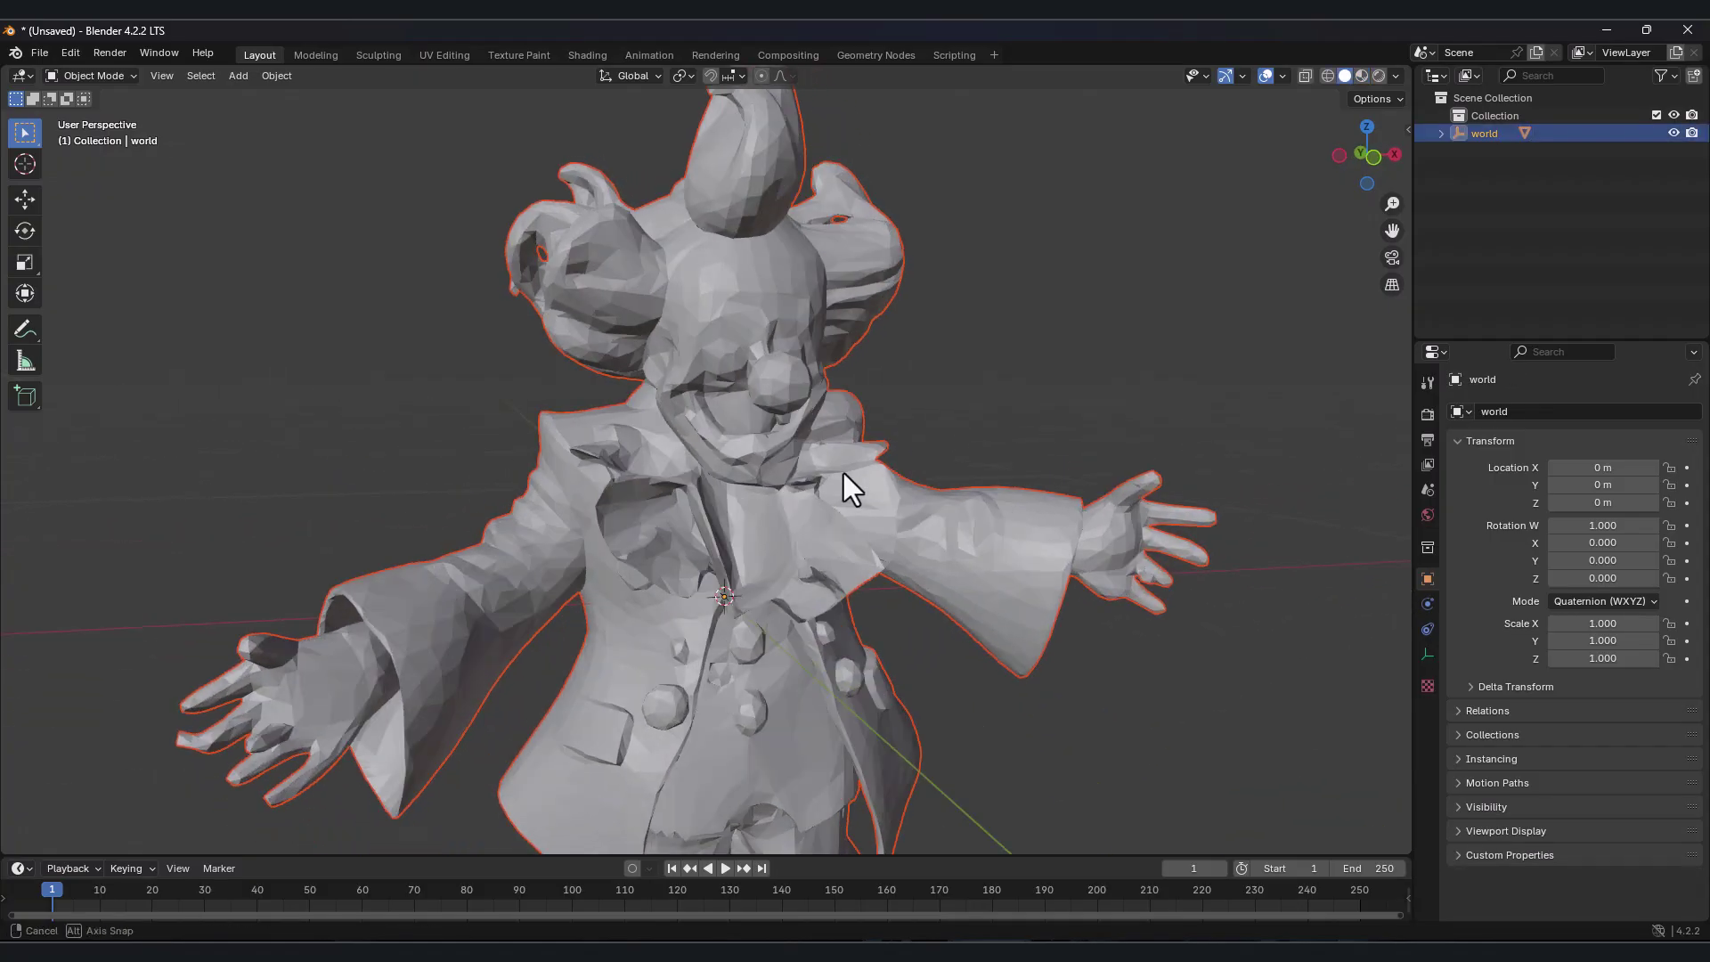
{"action": "middle_click_drag", "start_coordinate": [842, 472], "coordinate": [832, 564]}
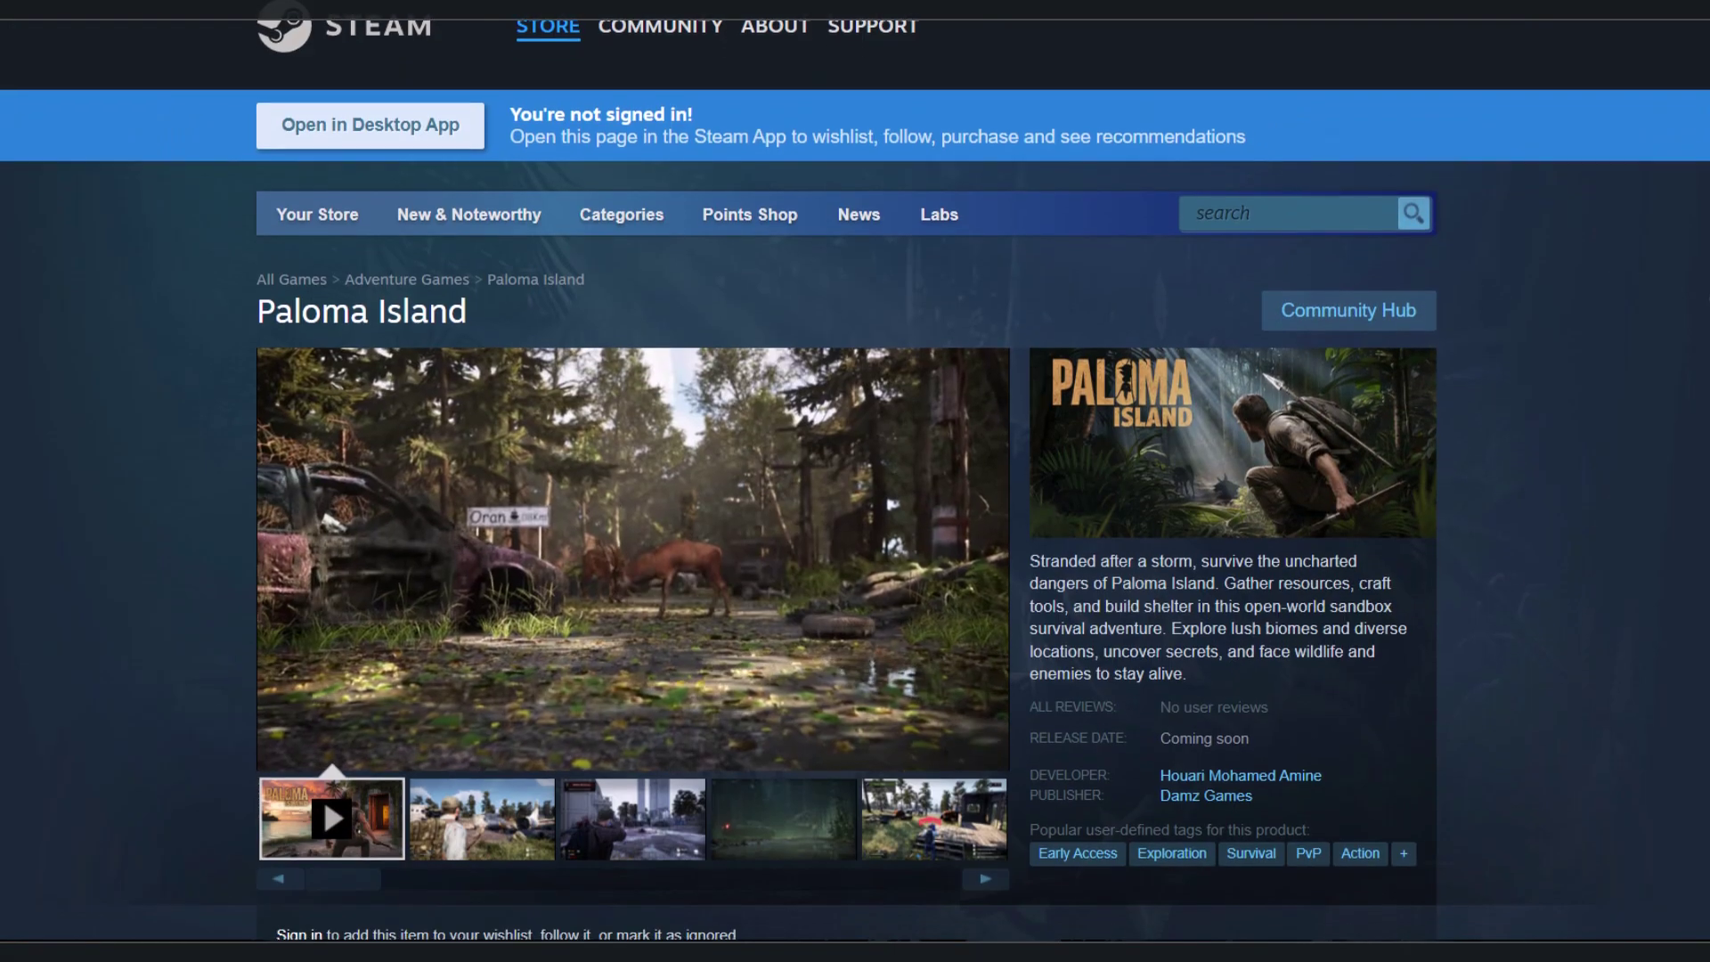
- Advance the Paloma Island gallery five screenshots, then scroll down to Add to your wishlist
{"action": "scroll", "coordinate": [855, 481], "scroll_direction": "down", "scroll_amount": 4}
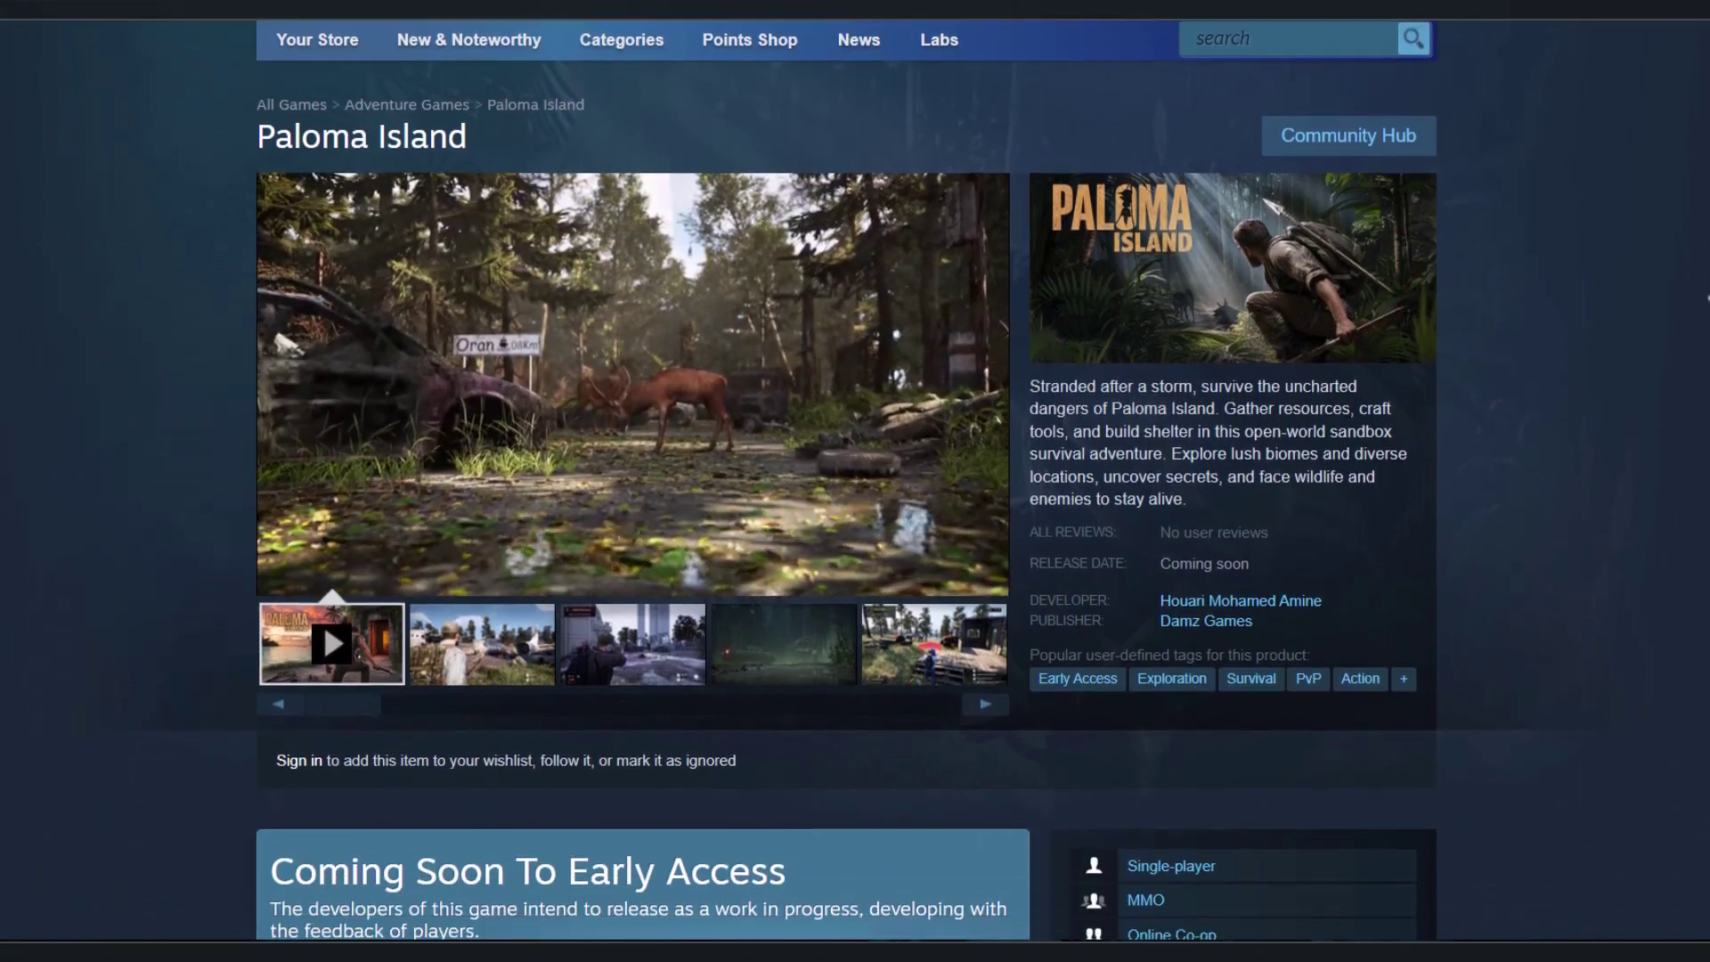
{"action": "scroll", "coordinate": [855, 481], "scroll_direction": "down", "scroll_amount": 5}
{"action": "left_click", "coordinate": [986, 705]}
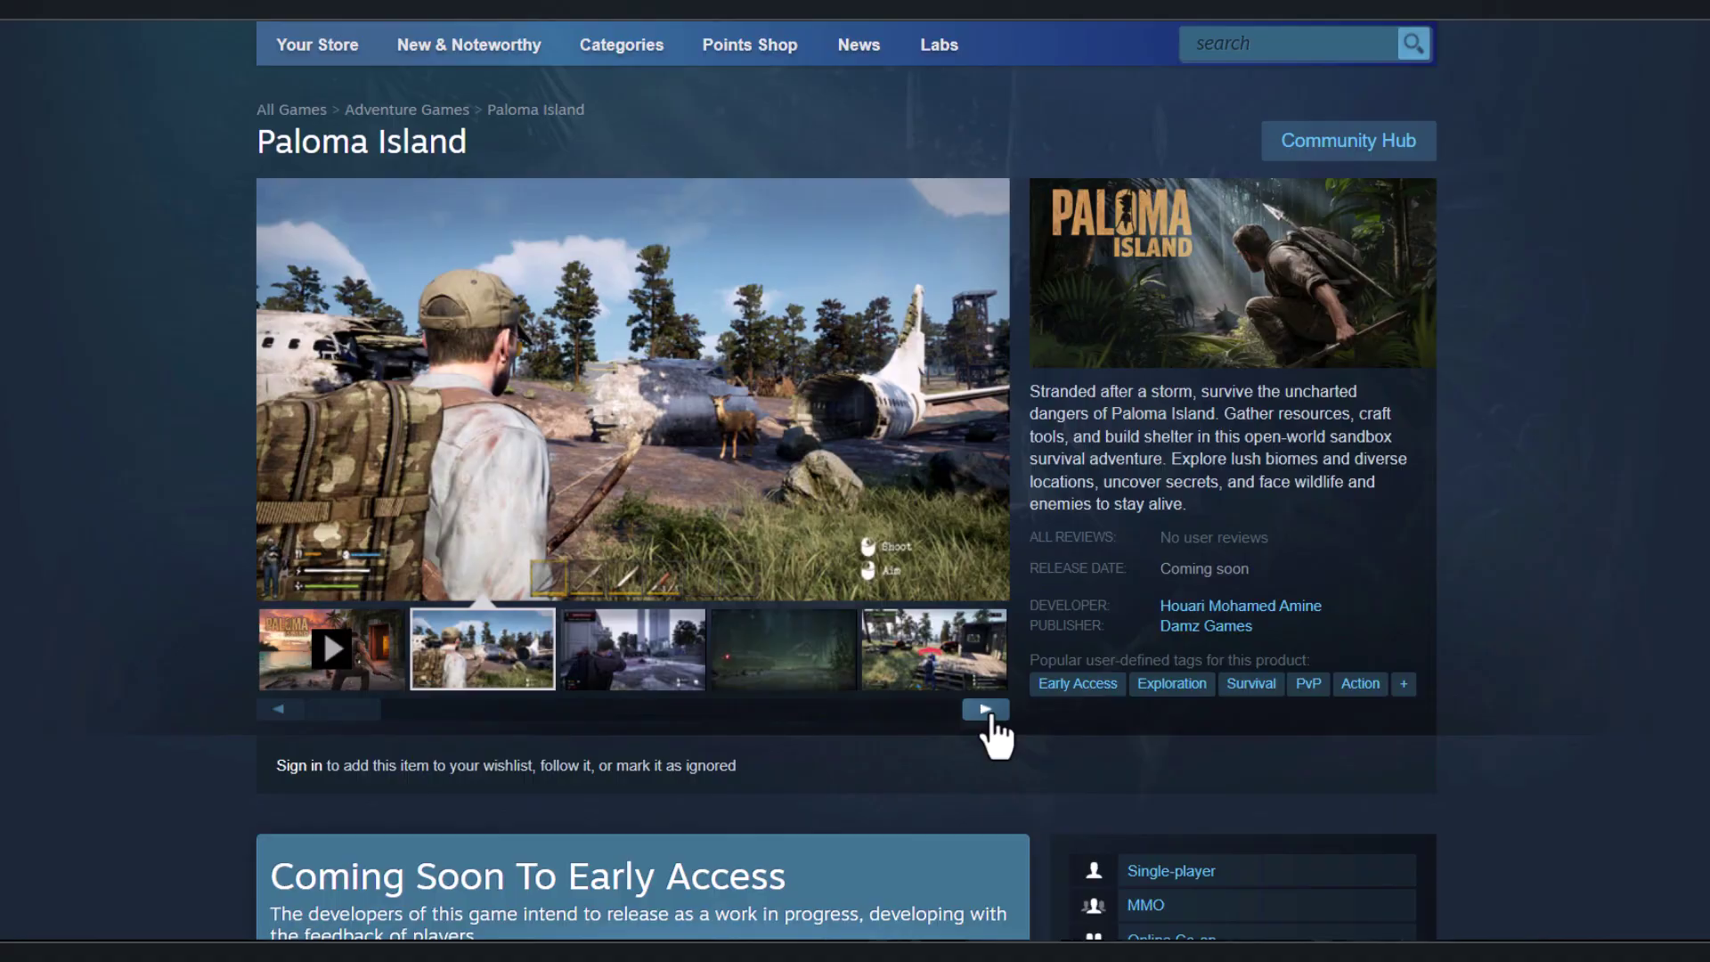
{"action": "left_click", "coordinate": [987, 709]}
{"action": "left_click", "coordinate": [986, 709]}
{"action": "left_click", "coordinate": [986, 709]}
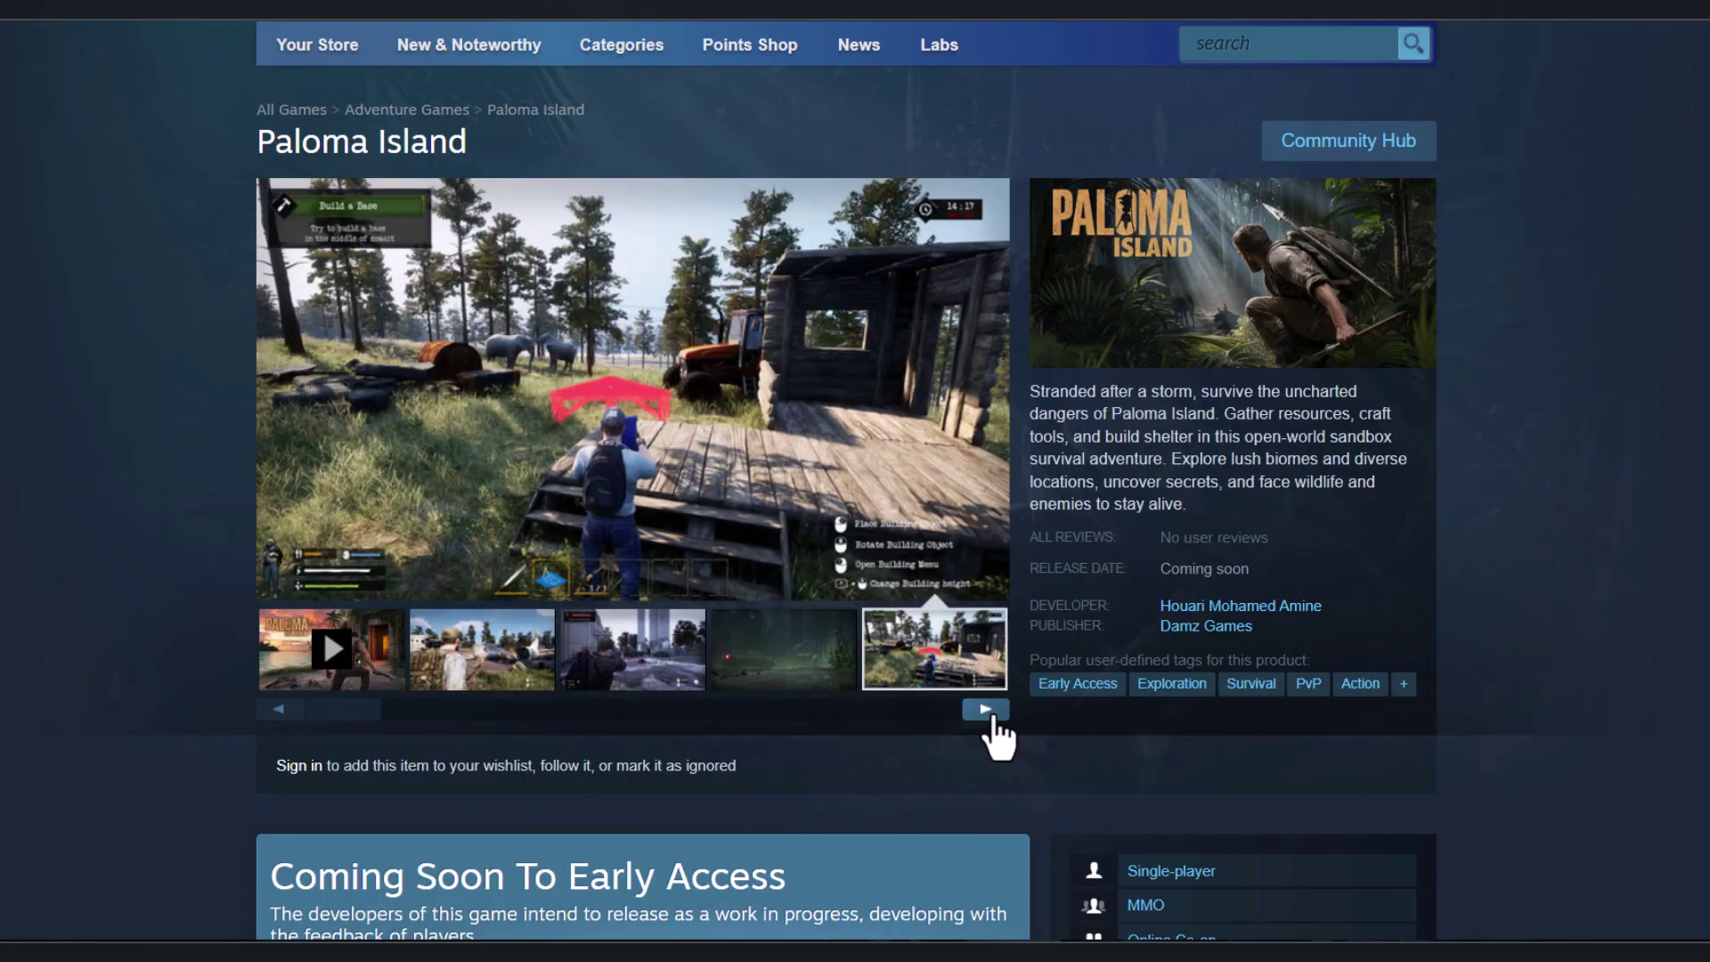
{"action": "left_click", "coordinate": [986, 709]}
{"action": "scroll", "coordinate": [992, 729], "scroll_direction": "down", "scroll_amount": 5}
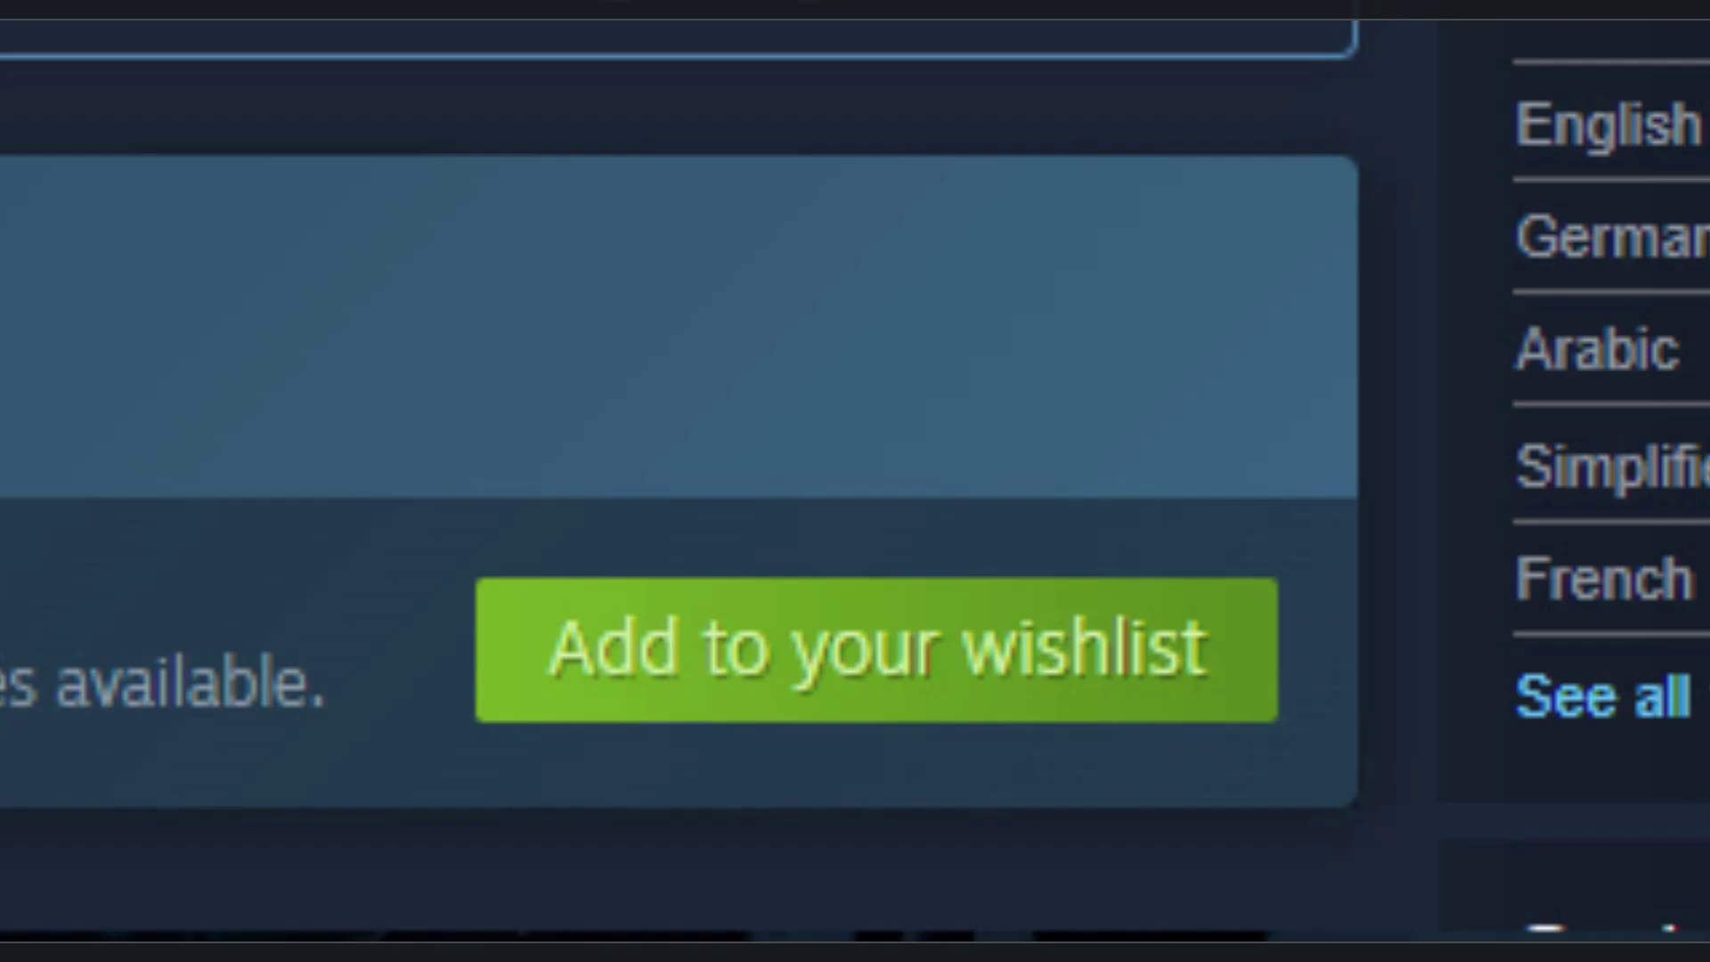
{"action": "scroll", "coordinate": [1275, 476], "scroll_direction": "down", "scroll_amount": 8}
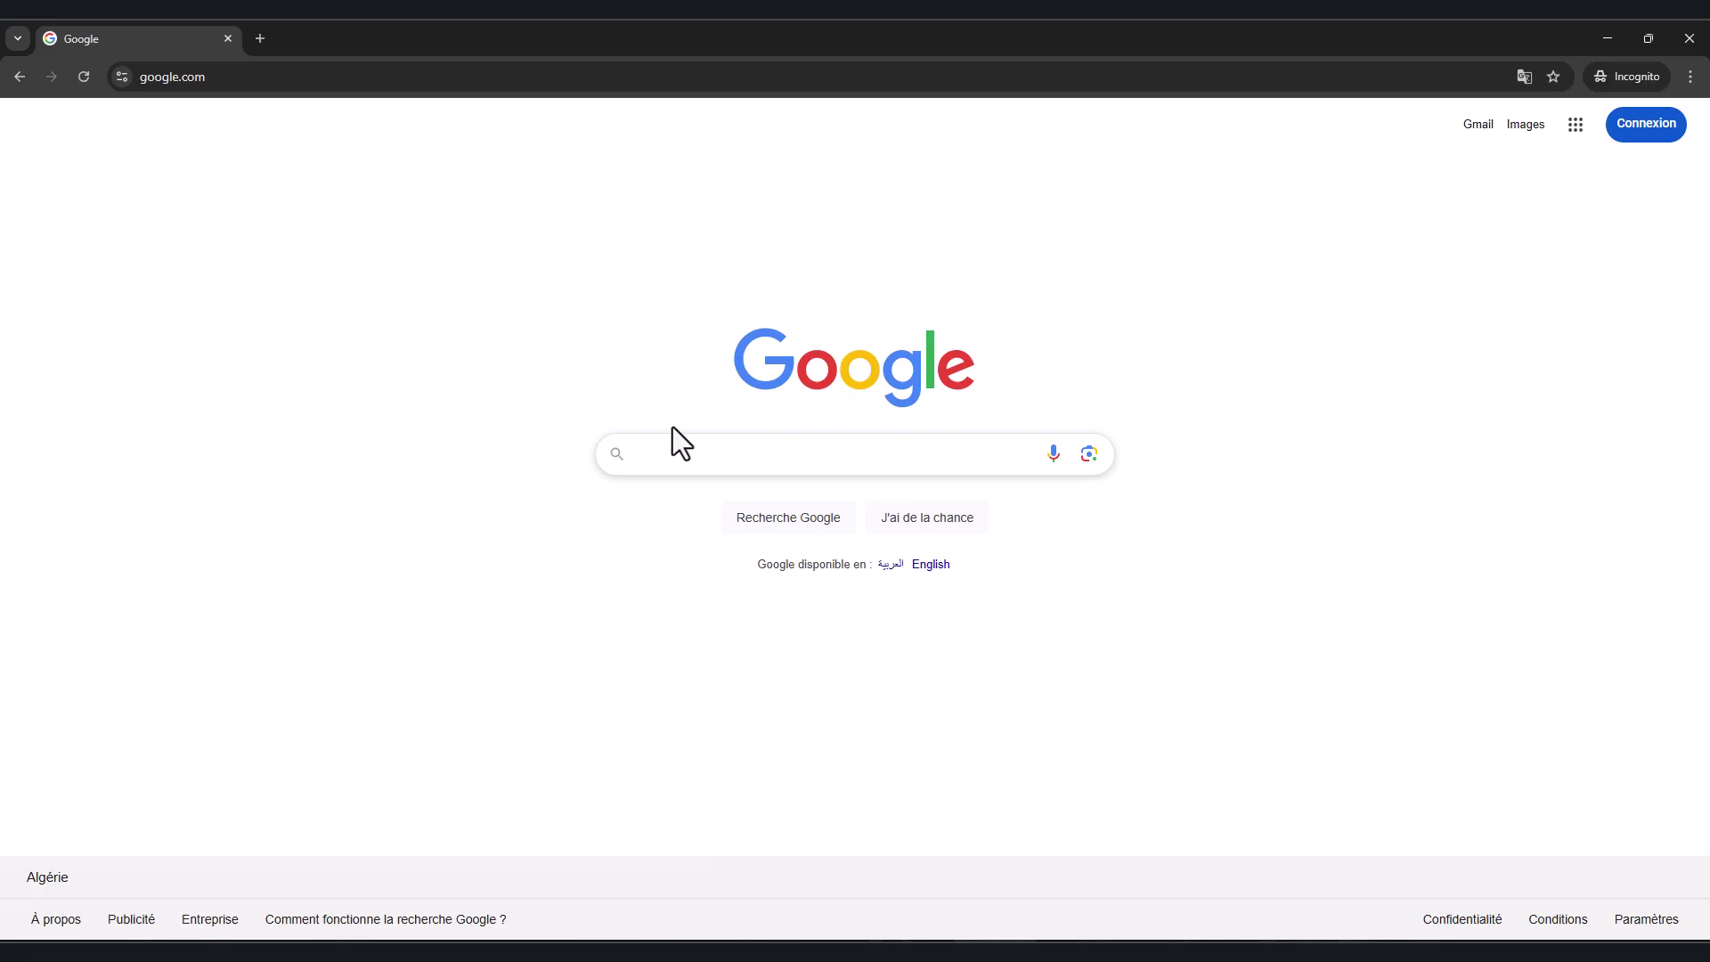
- Run a Google search for 'text to image ai'
{"action": "left_click", "coordinate": [692, 446]}
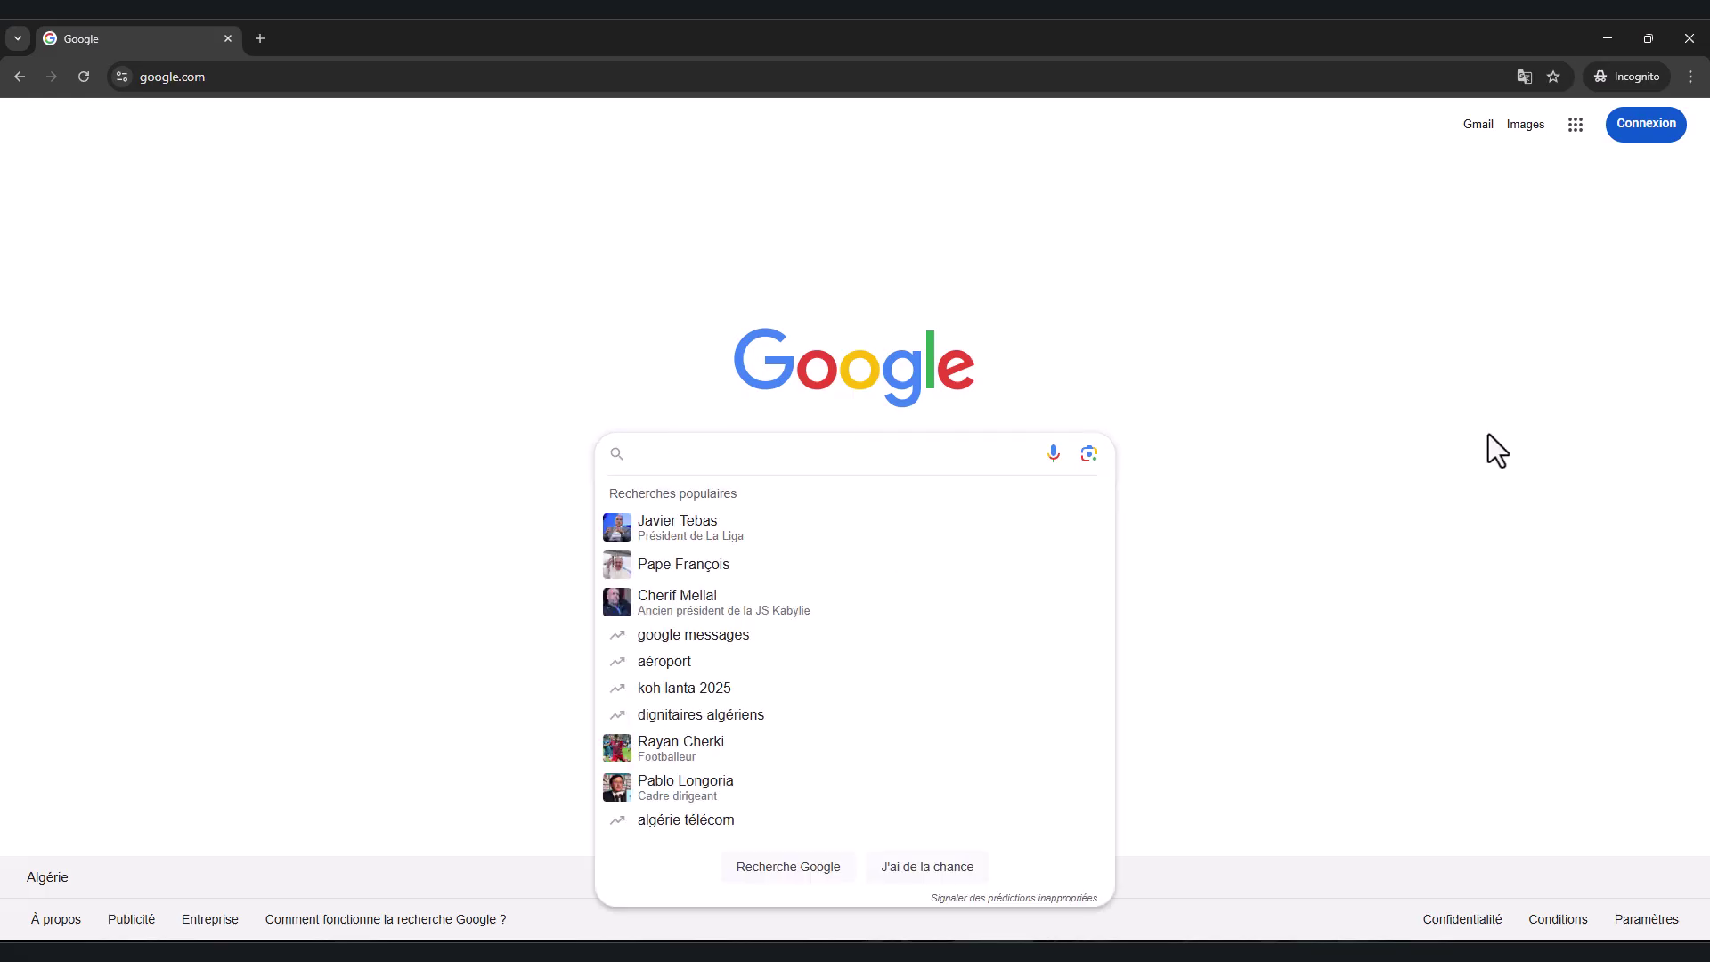
{"action": "type", "text": "text to image ai"}
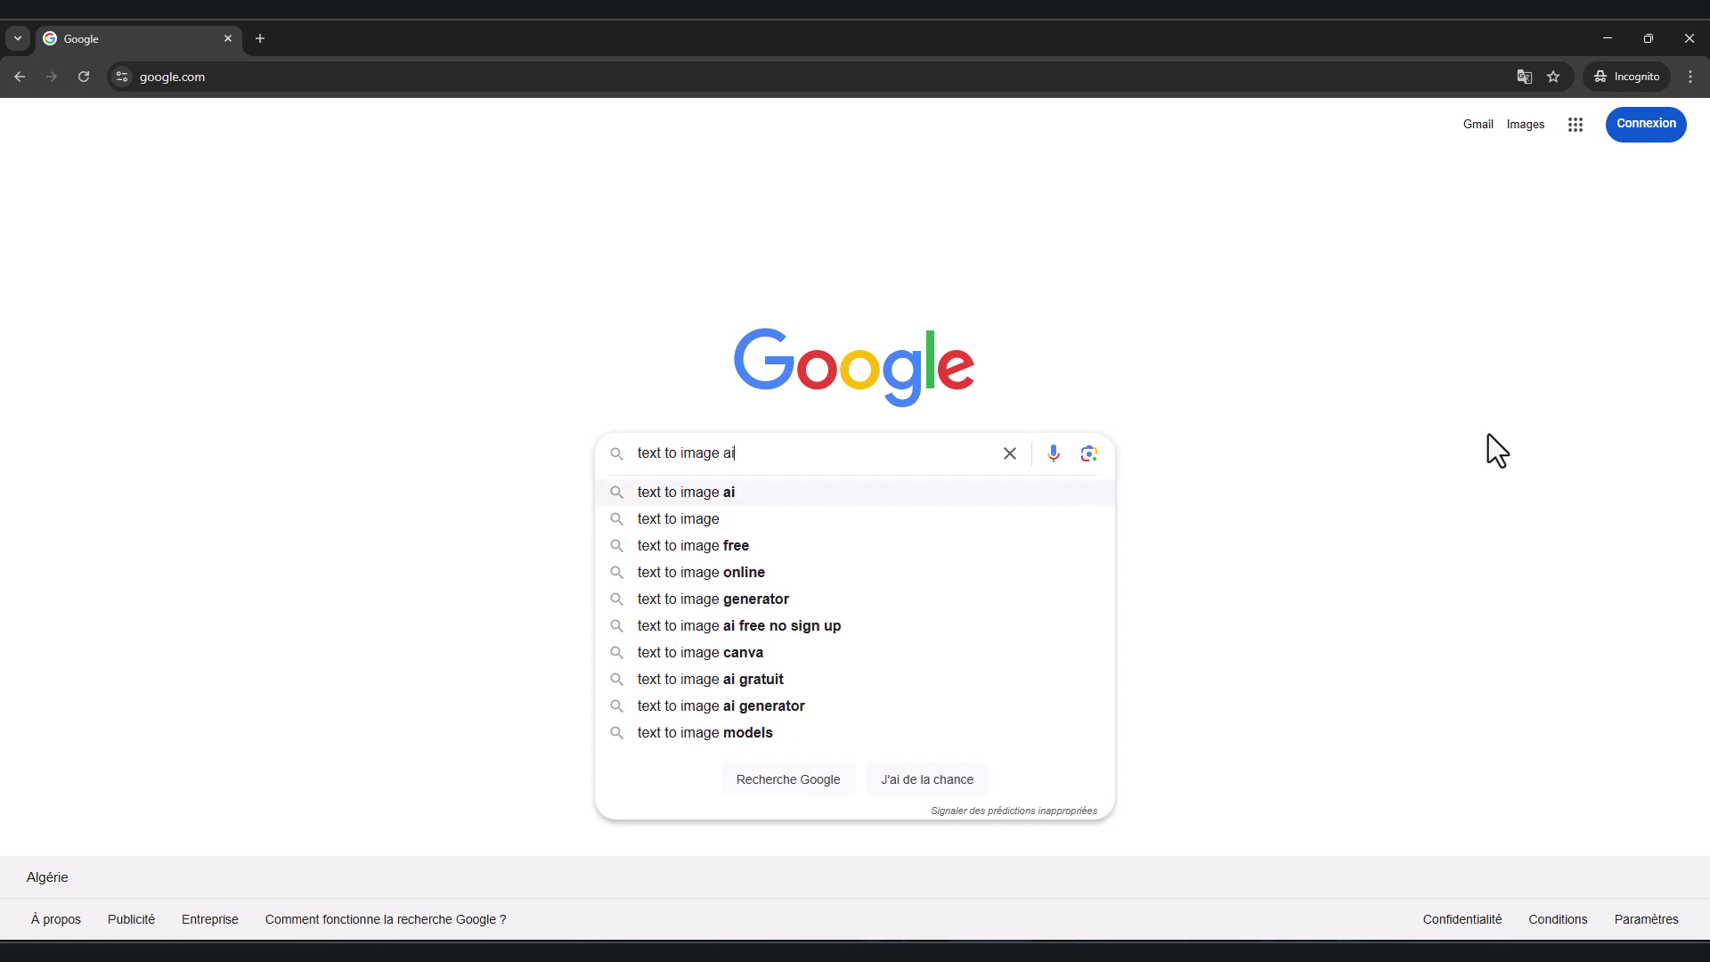
{"action": "key", "text": "Return"}
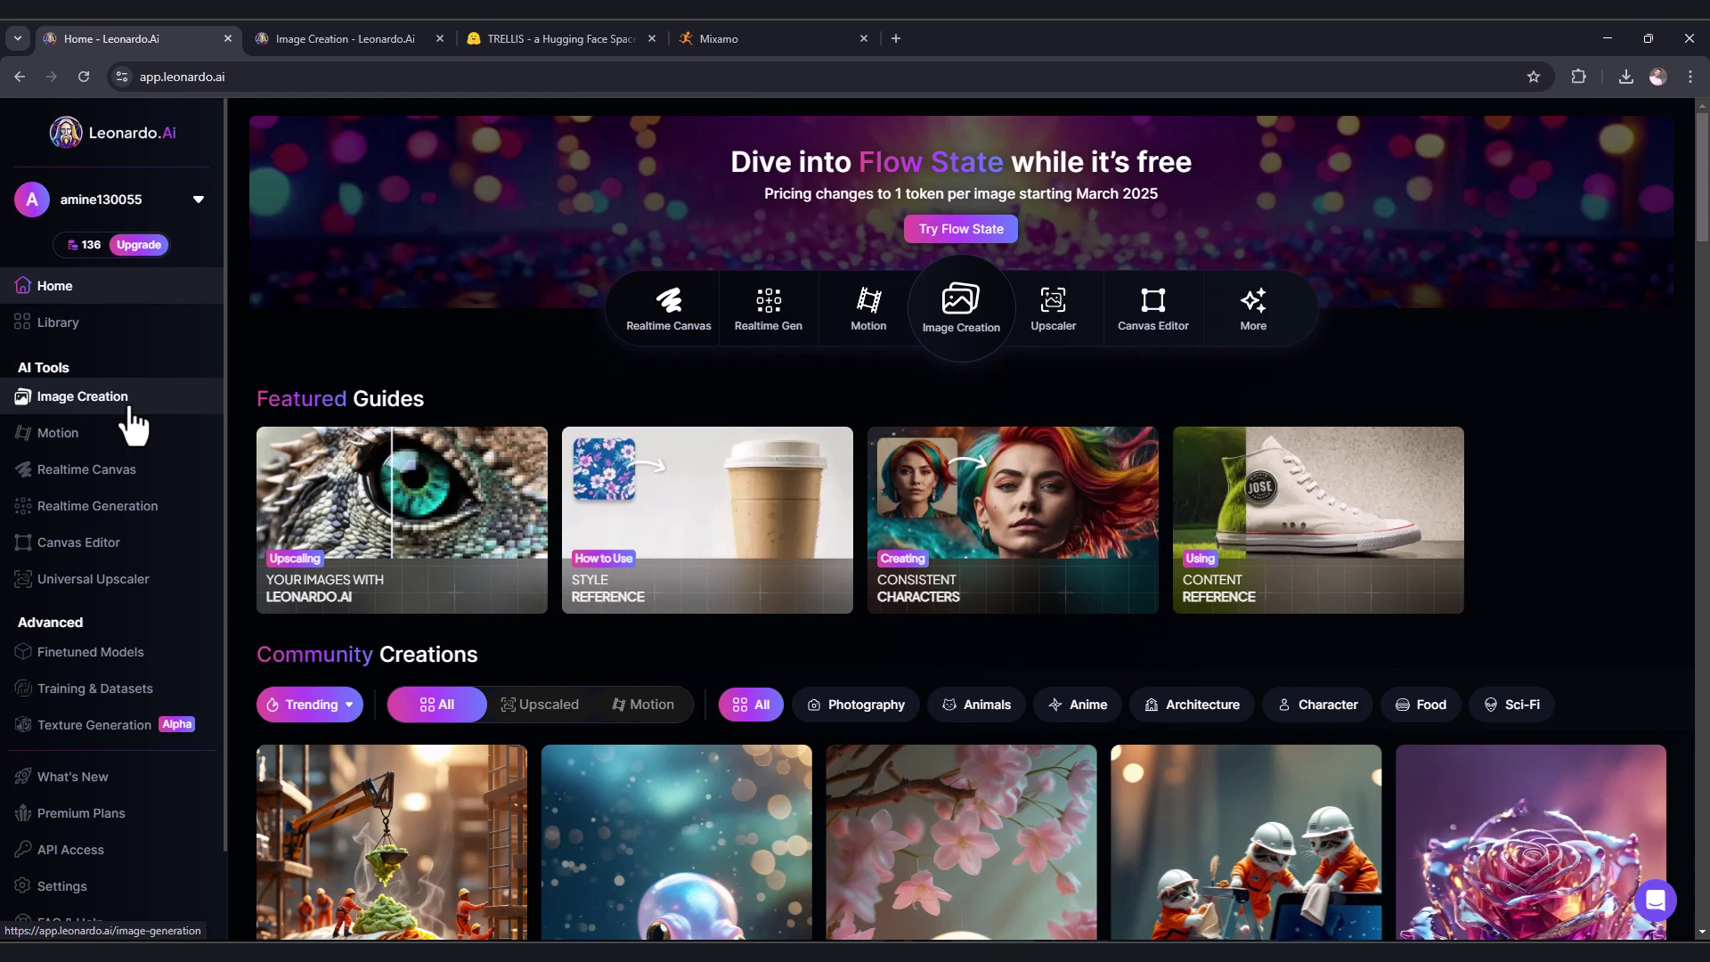
- Open Image Creation and generate images from the clown T-pose prompt
{"action": "left_click", "coordinate": [133, 425]}
{"action": "key", "text": "ctrl+a"}
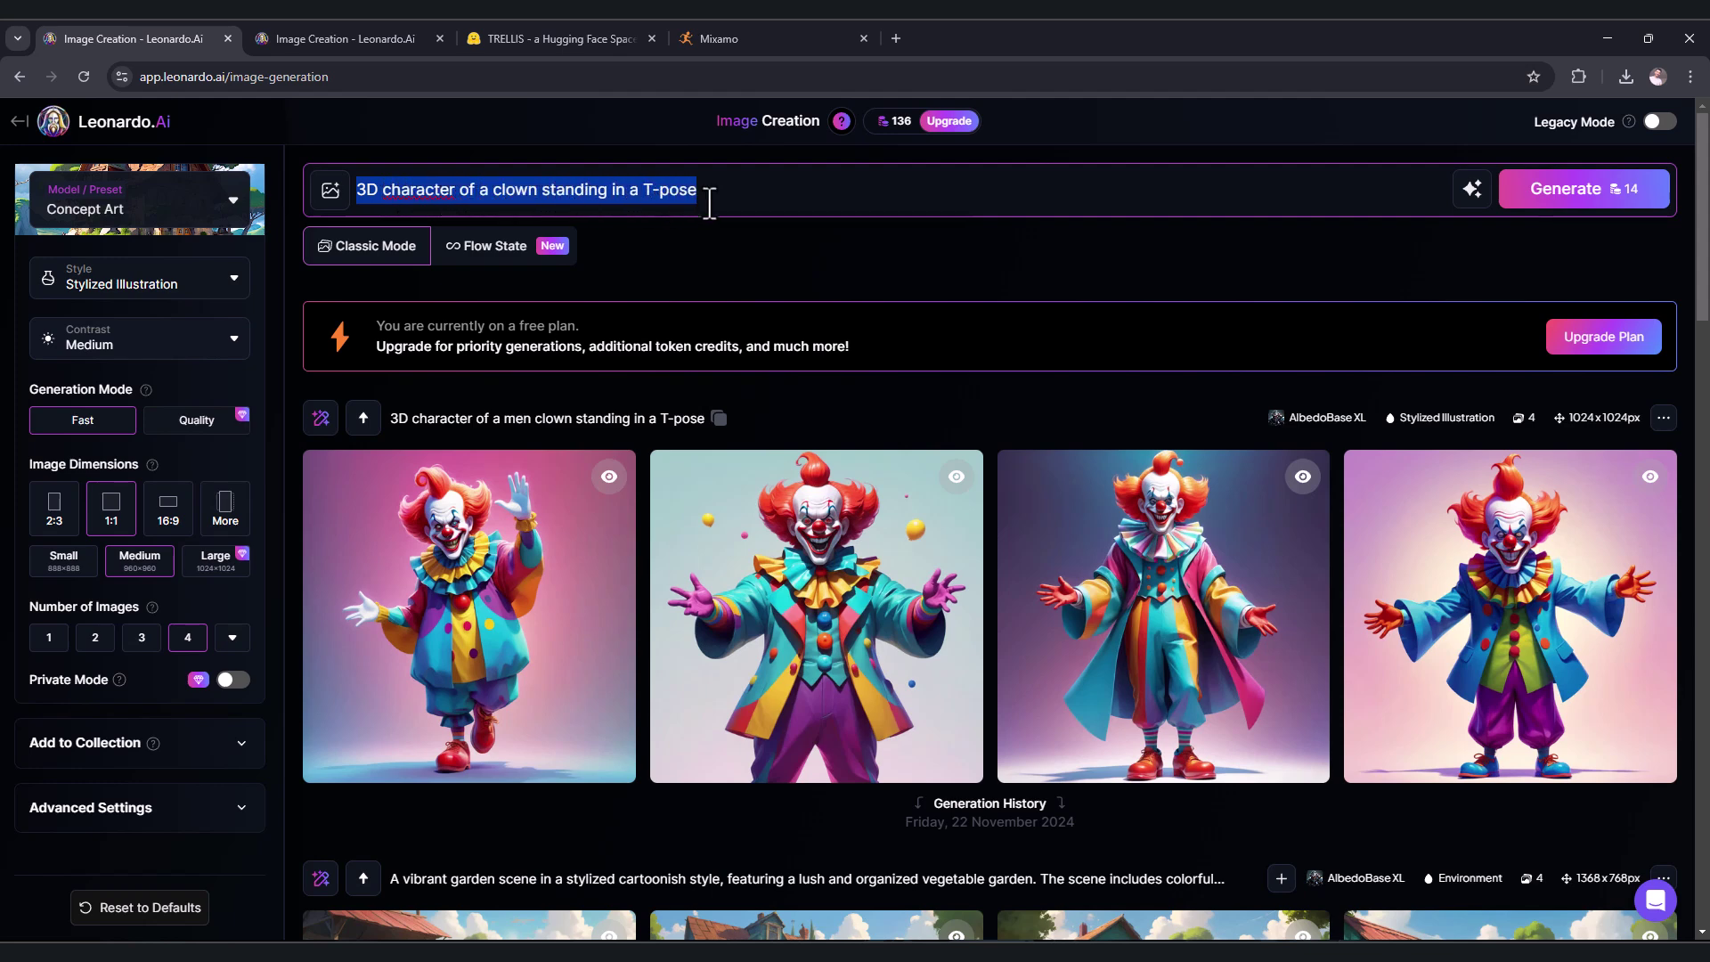
{"action": "left_click", "coordinate": [1560, 190]}
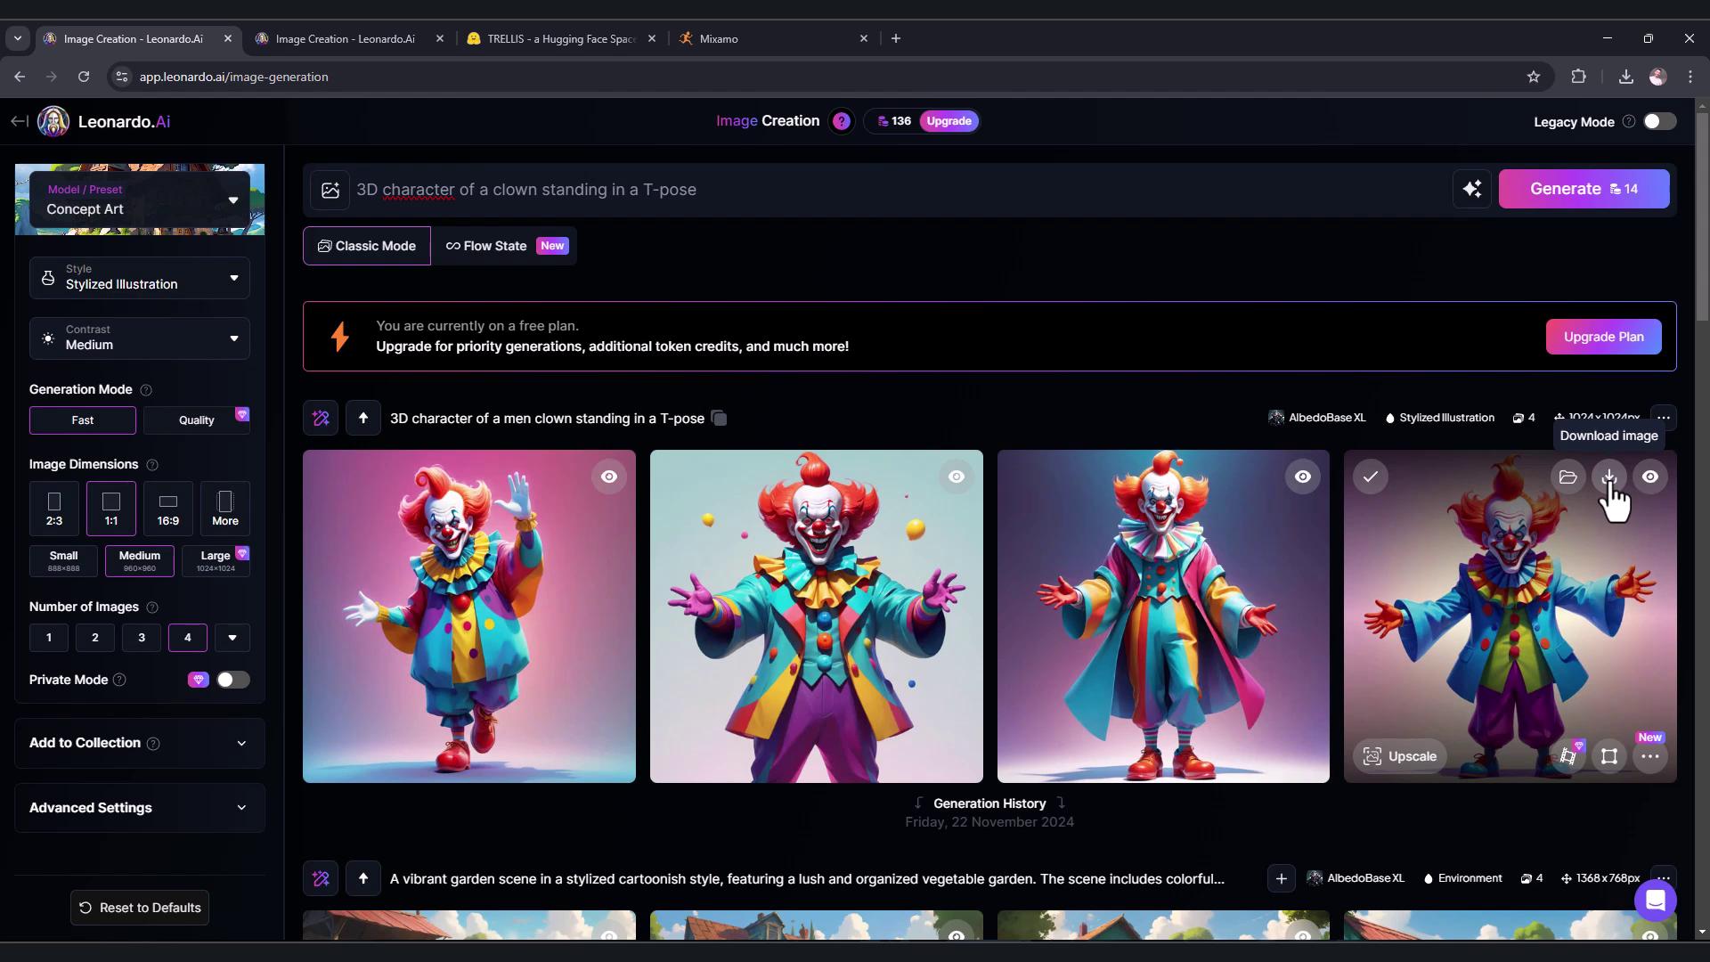
- Download the fourth generated image and save it as Clown, overwriting the existing file
{"action": "left_click", "coordinate": [1609, 478]}
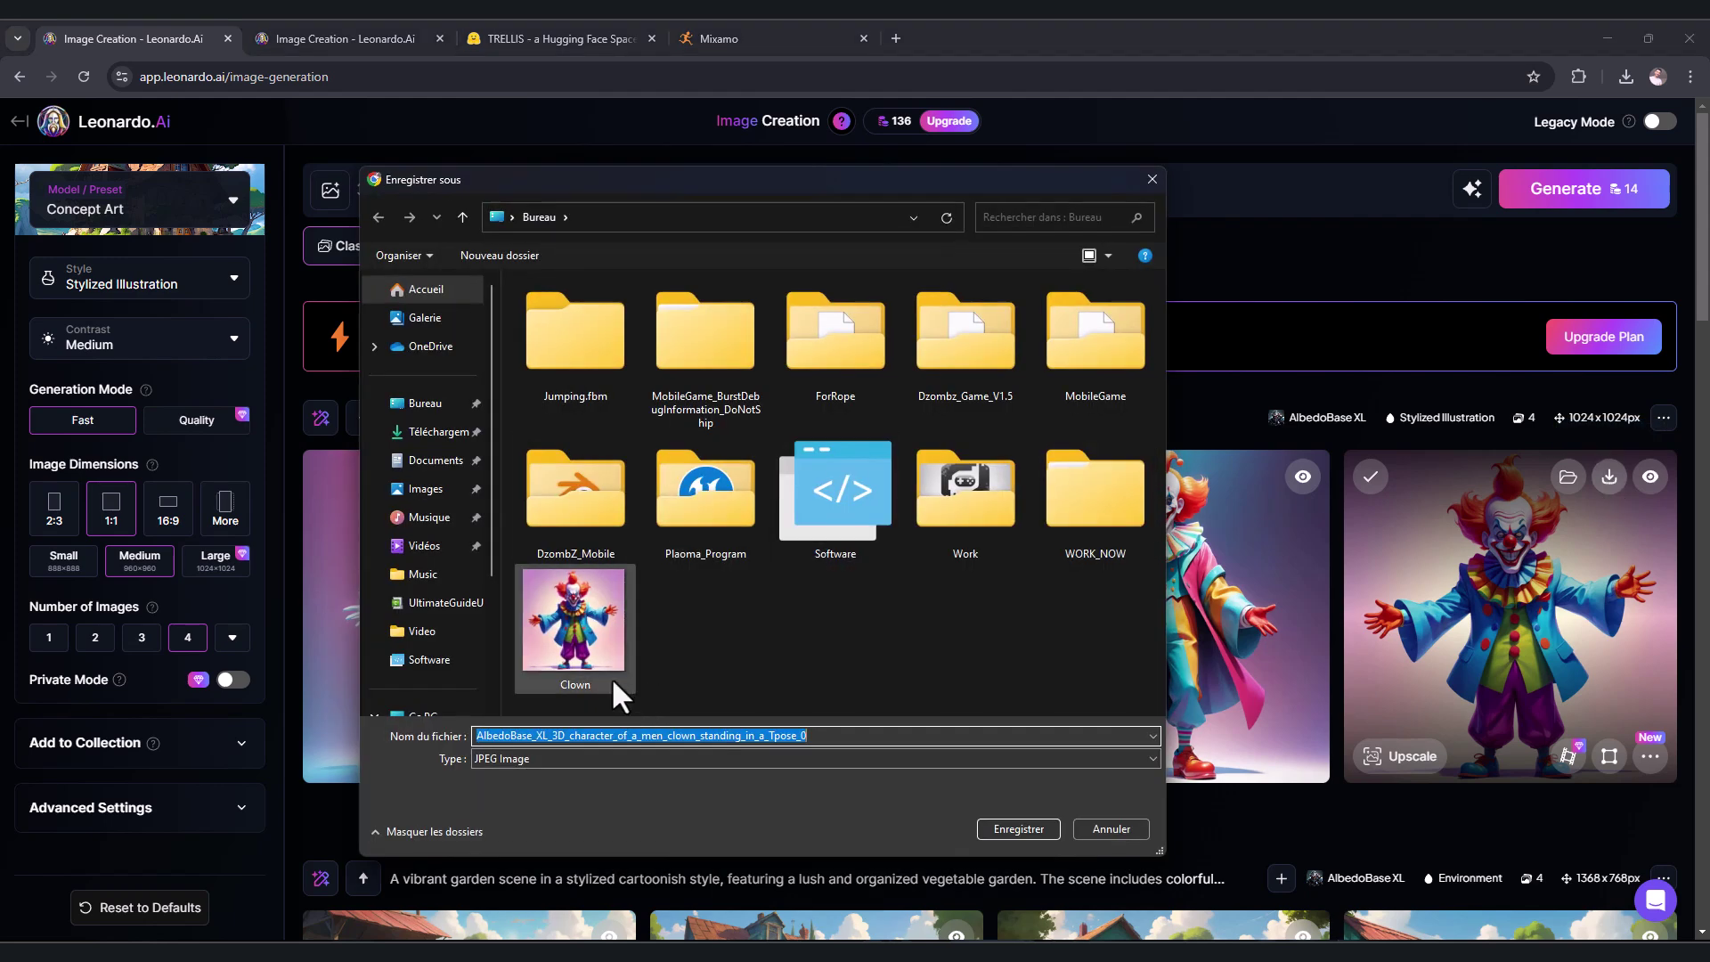
{"action": "left_click", "coordinate": [611, 677]}
{"action": "left_click", "coordinate": [1003, 823]}
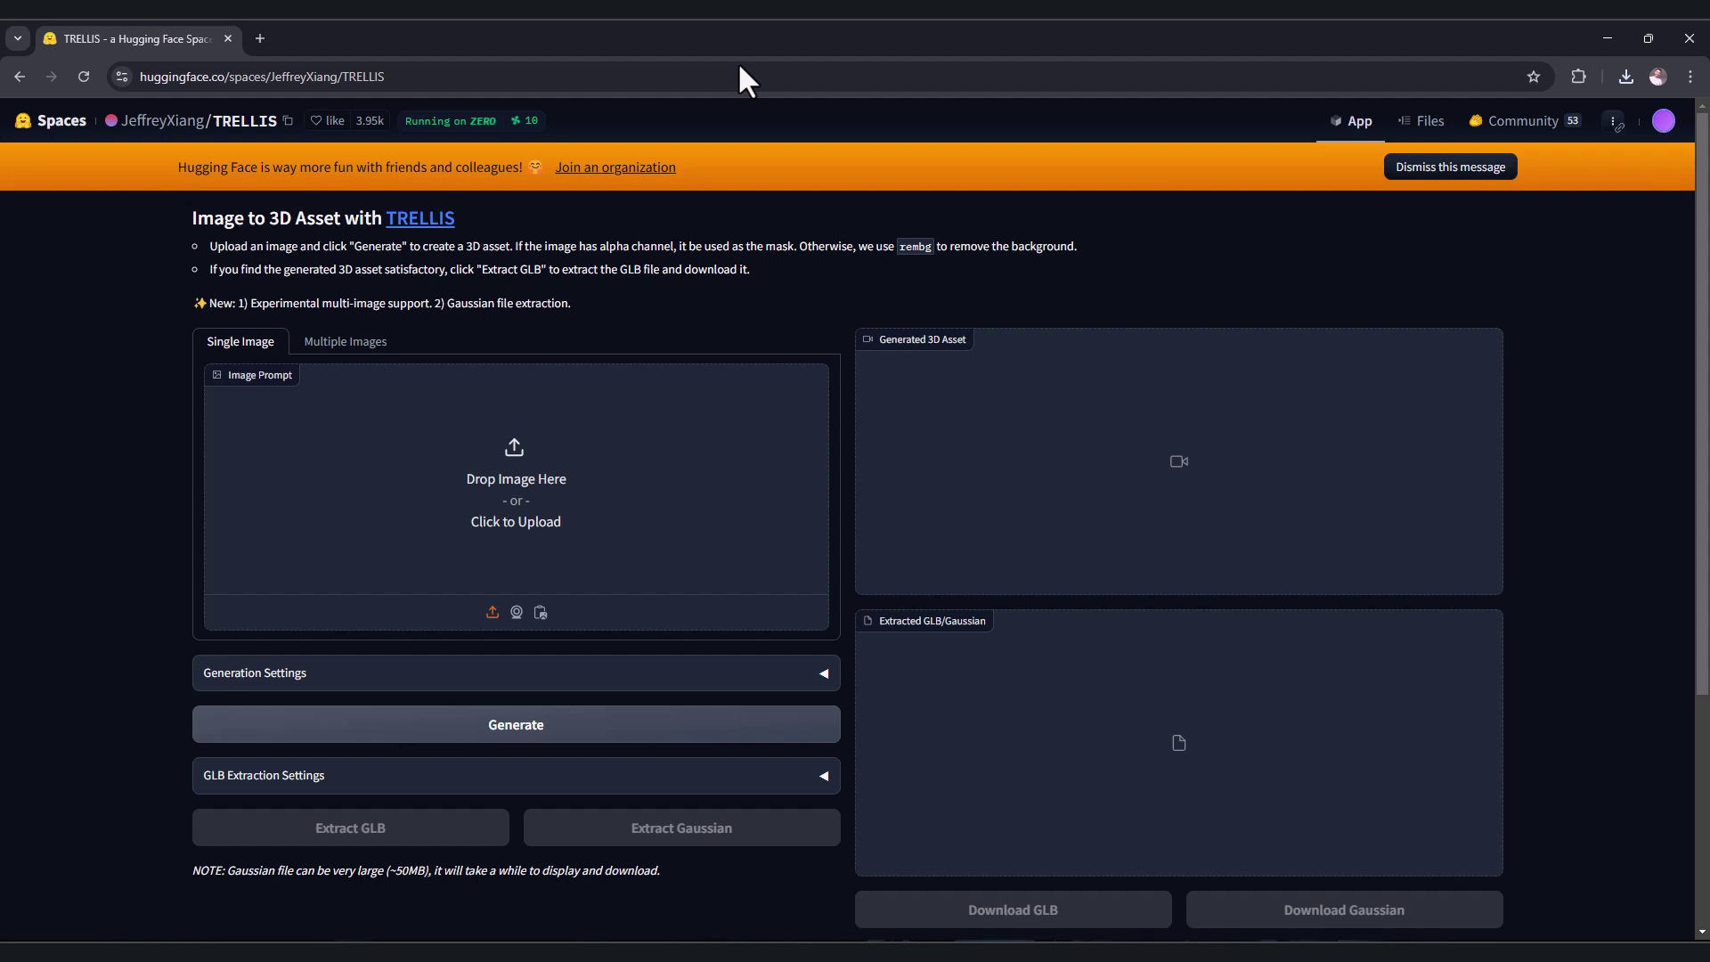
- Upload the Clown image to TRELLIS to generate a 3D clown asset
{"action": "left_click", "coordinate": [737, 61]}
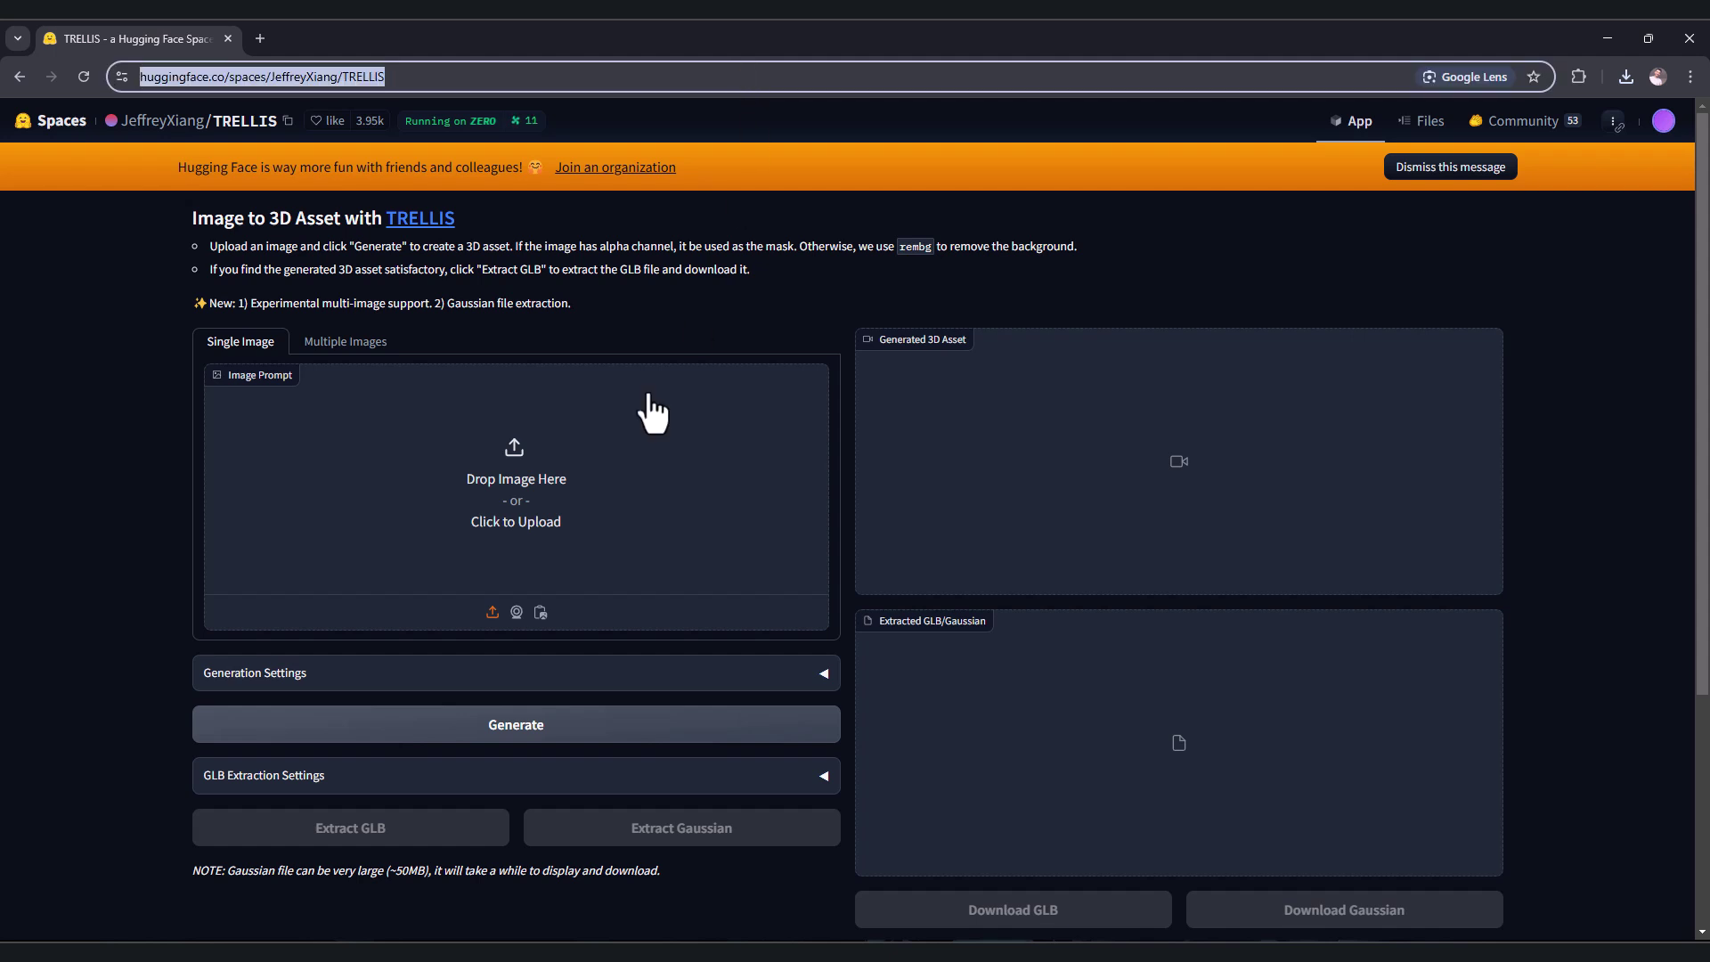
{"action": "left_click", "coordinate": [511, 494]}
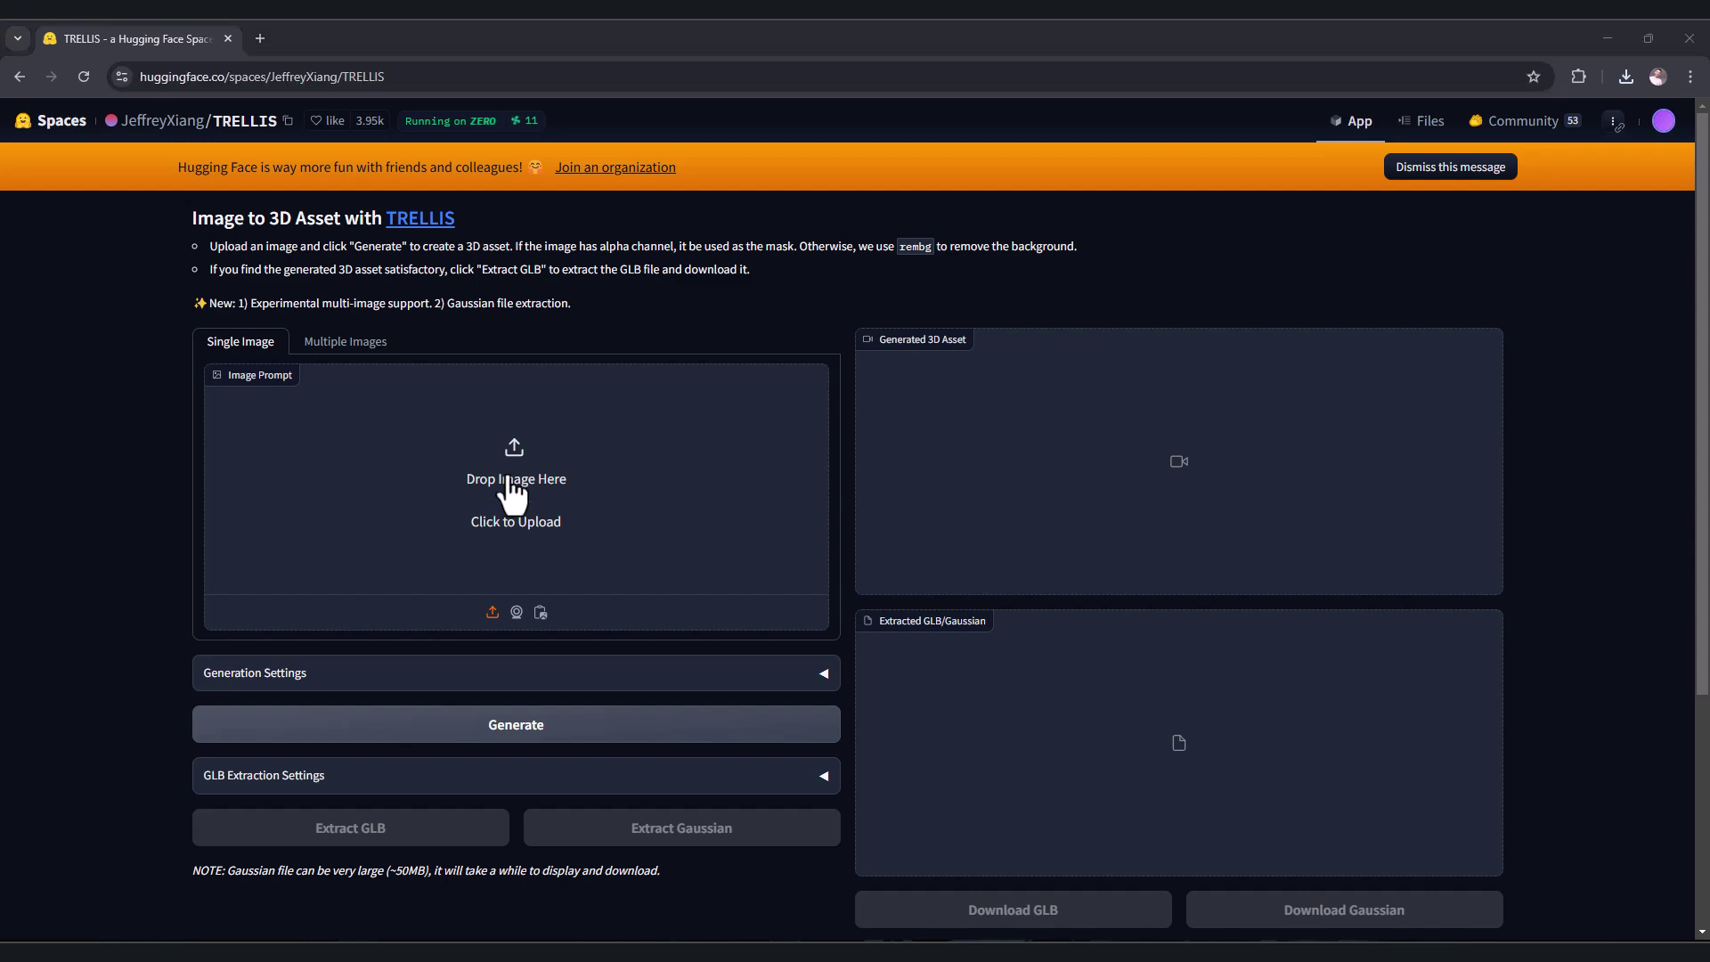
{"action": "double_click", "coordinate": [552, 643]}
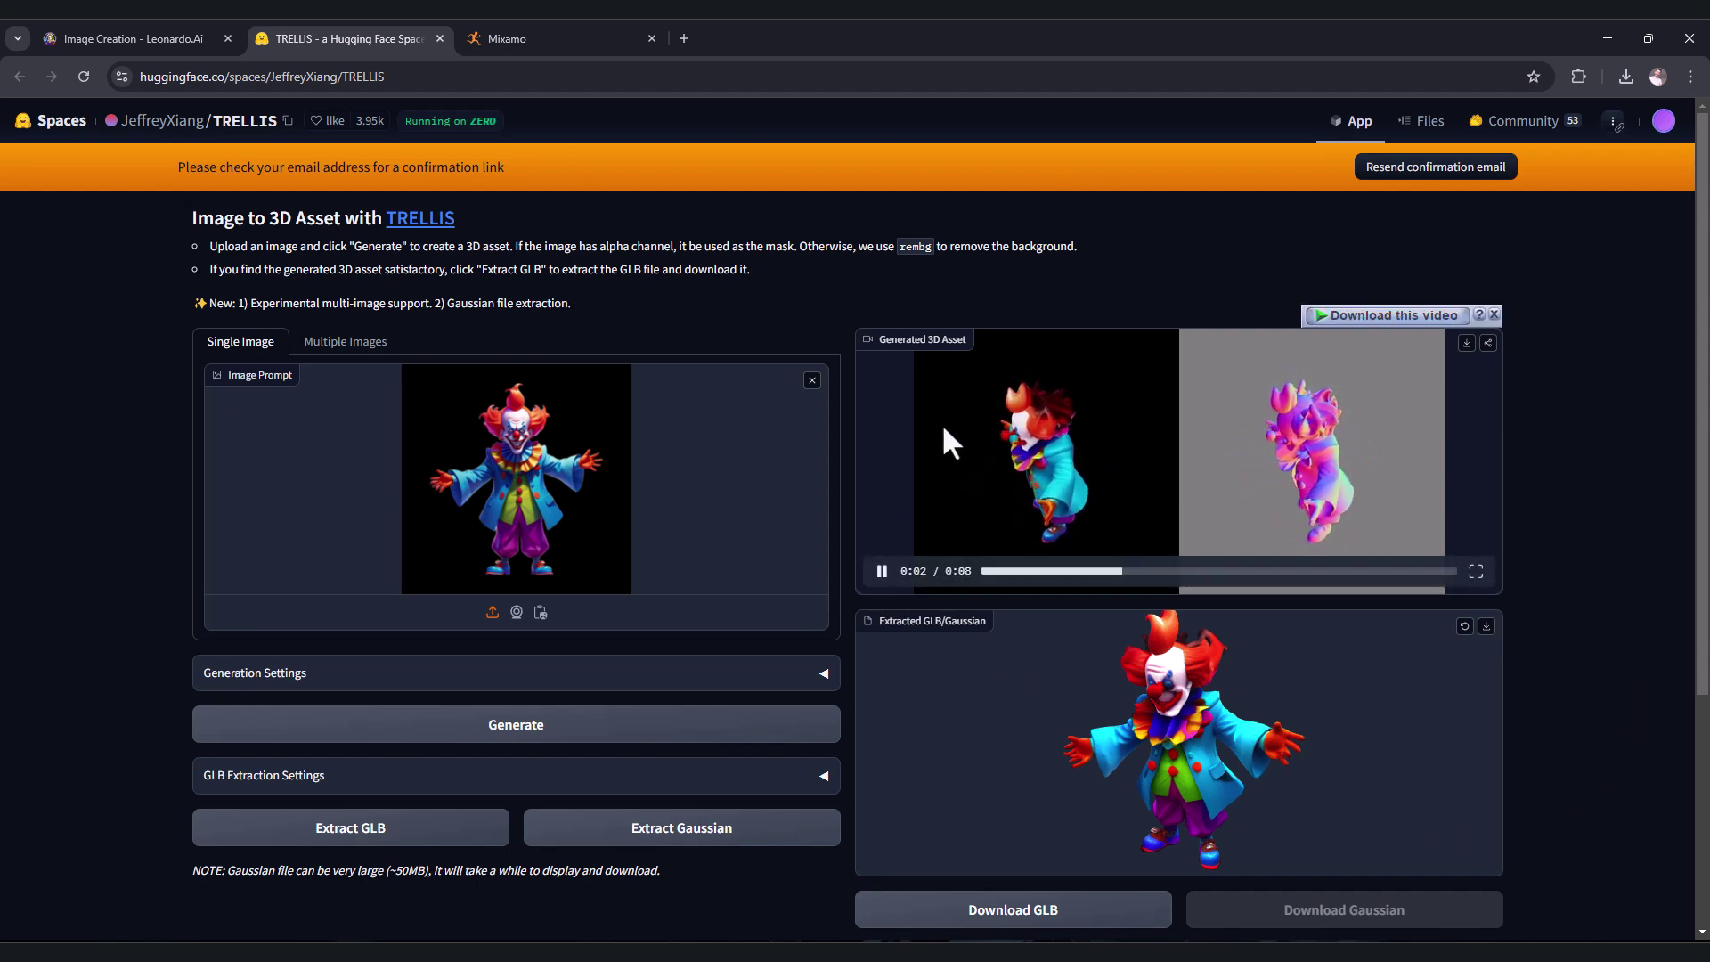
- Rotate the generated clown to check its back and extract a GLB file
{"action": "left_click_drag", "start_coordinate": [1350, 693], "coordinate": [1145, 739]}
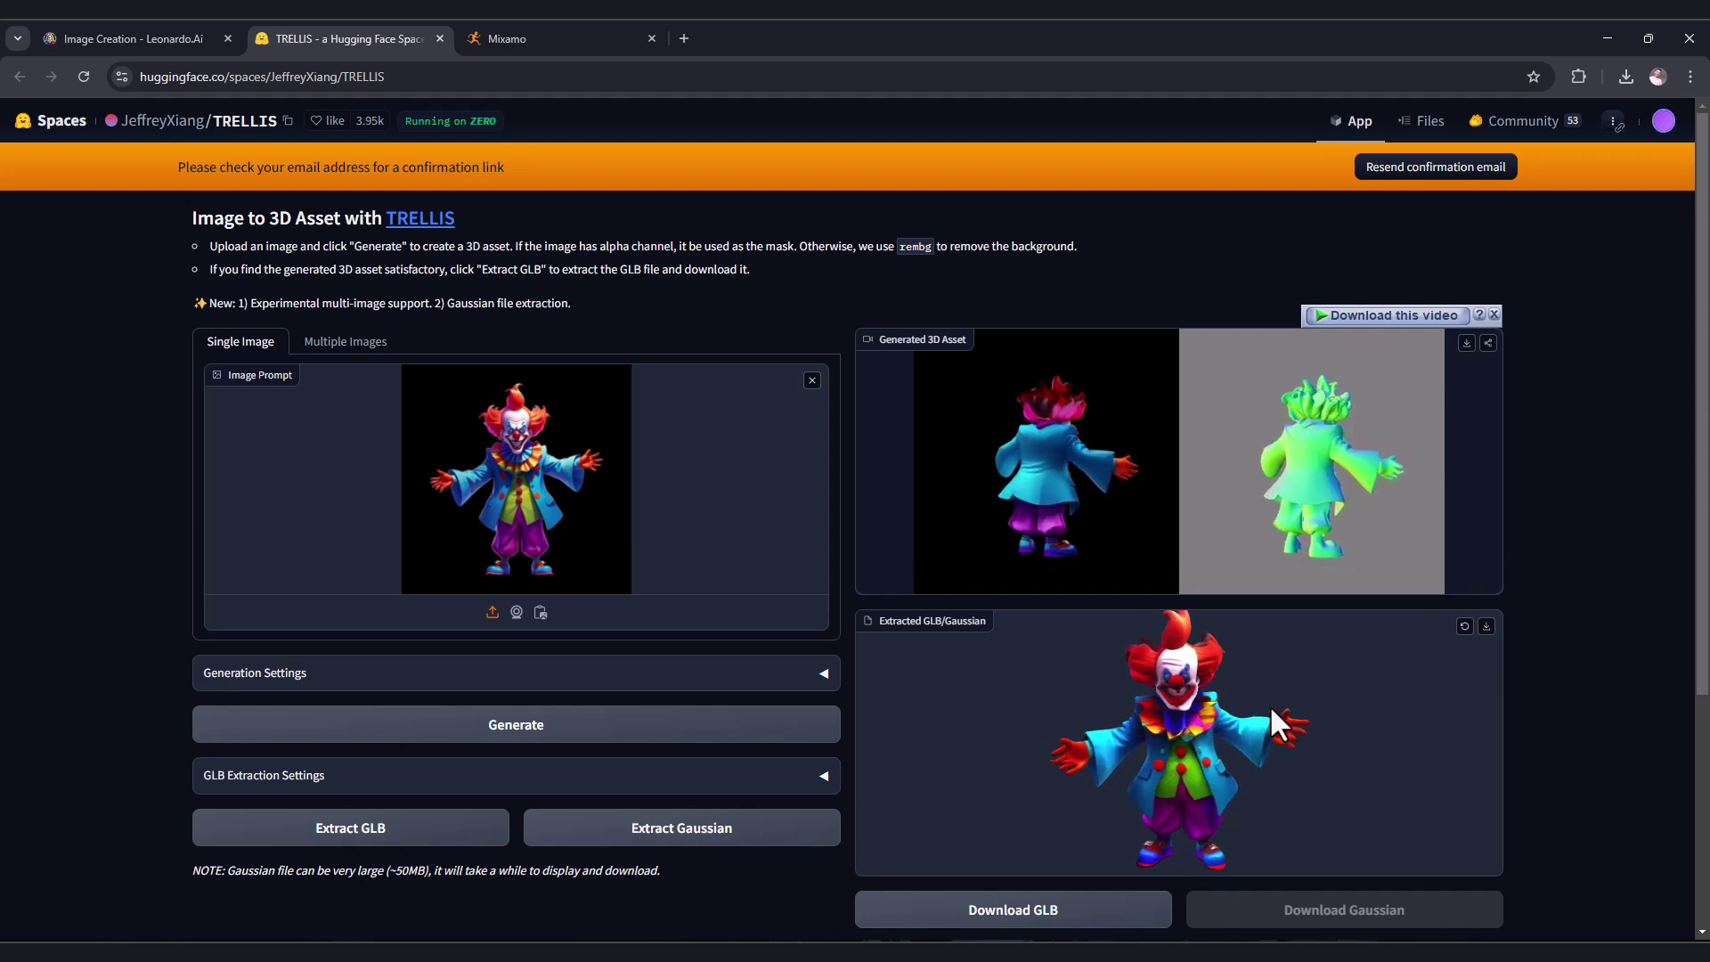
{"action": "left_click", "coordinate": [366, 835]}
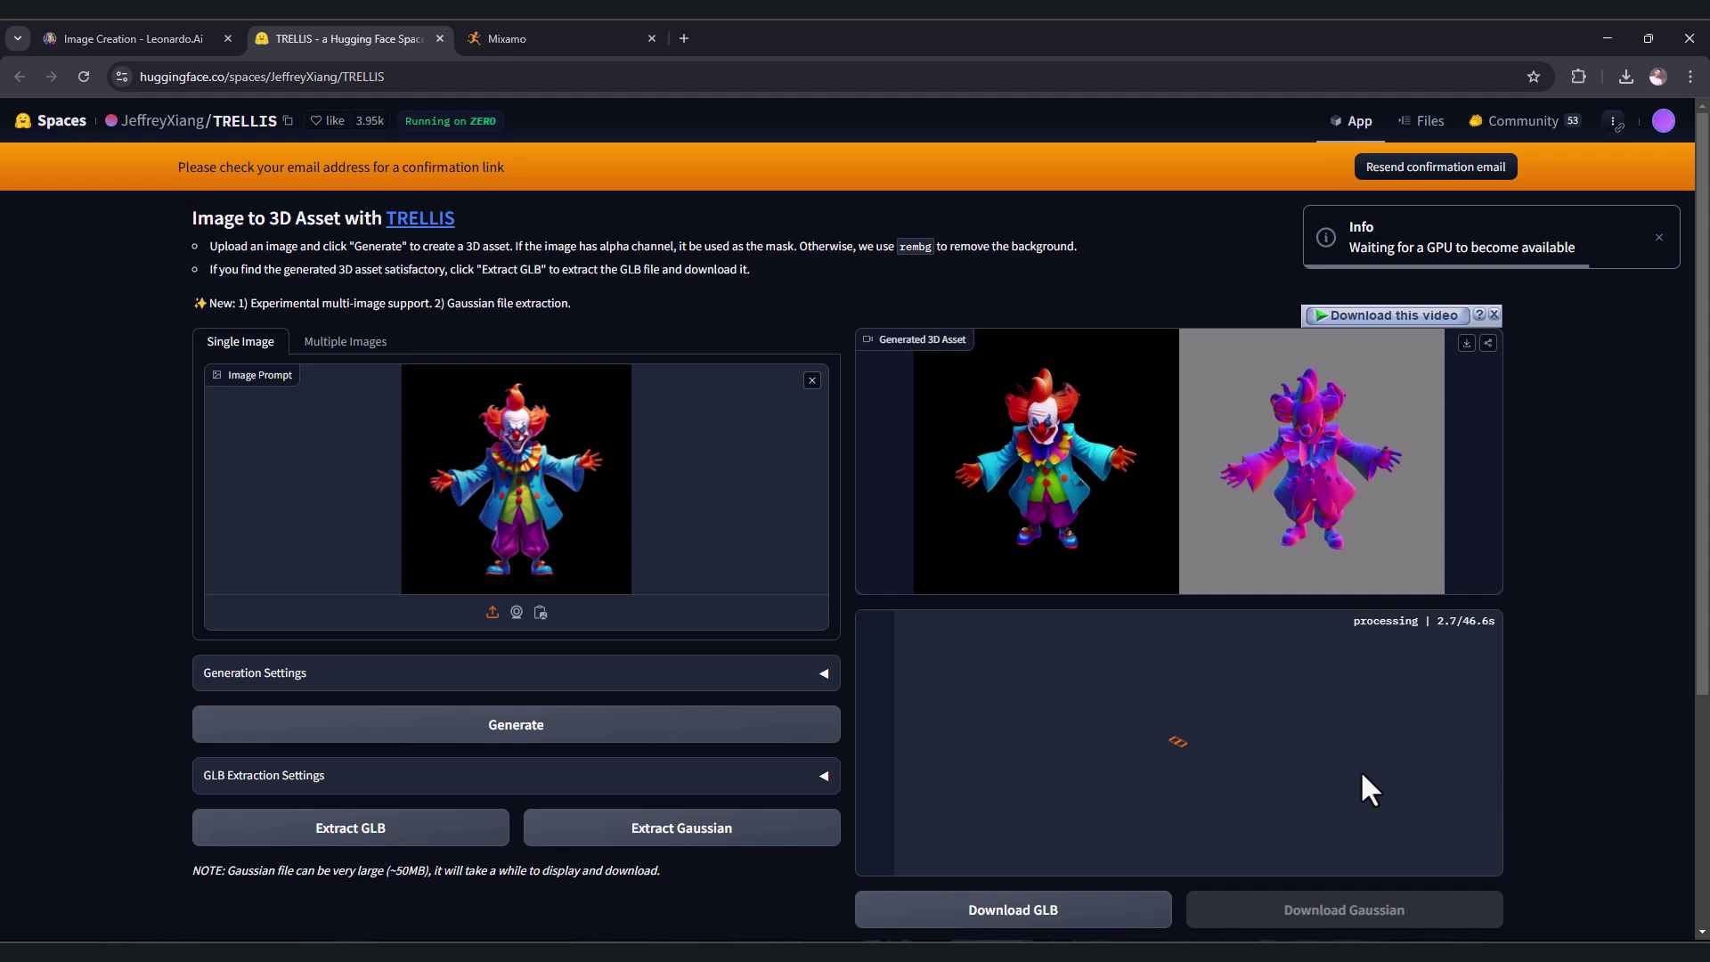
{"action": "left_click_drag", "start_coordinate": [1461, 620], "coordinate": [1483, 623]}
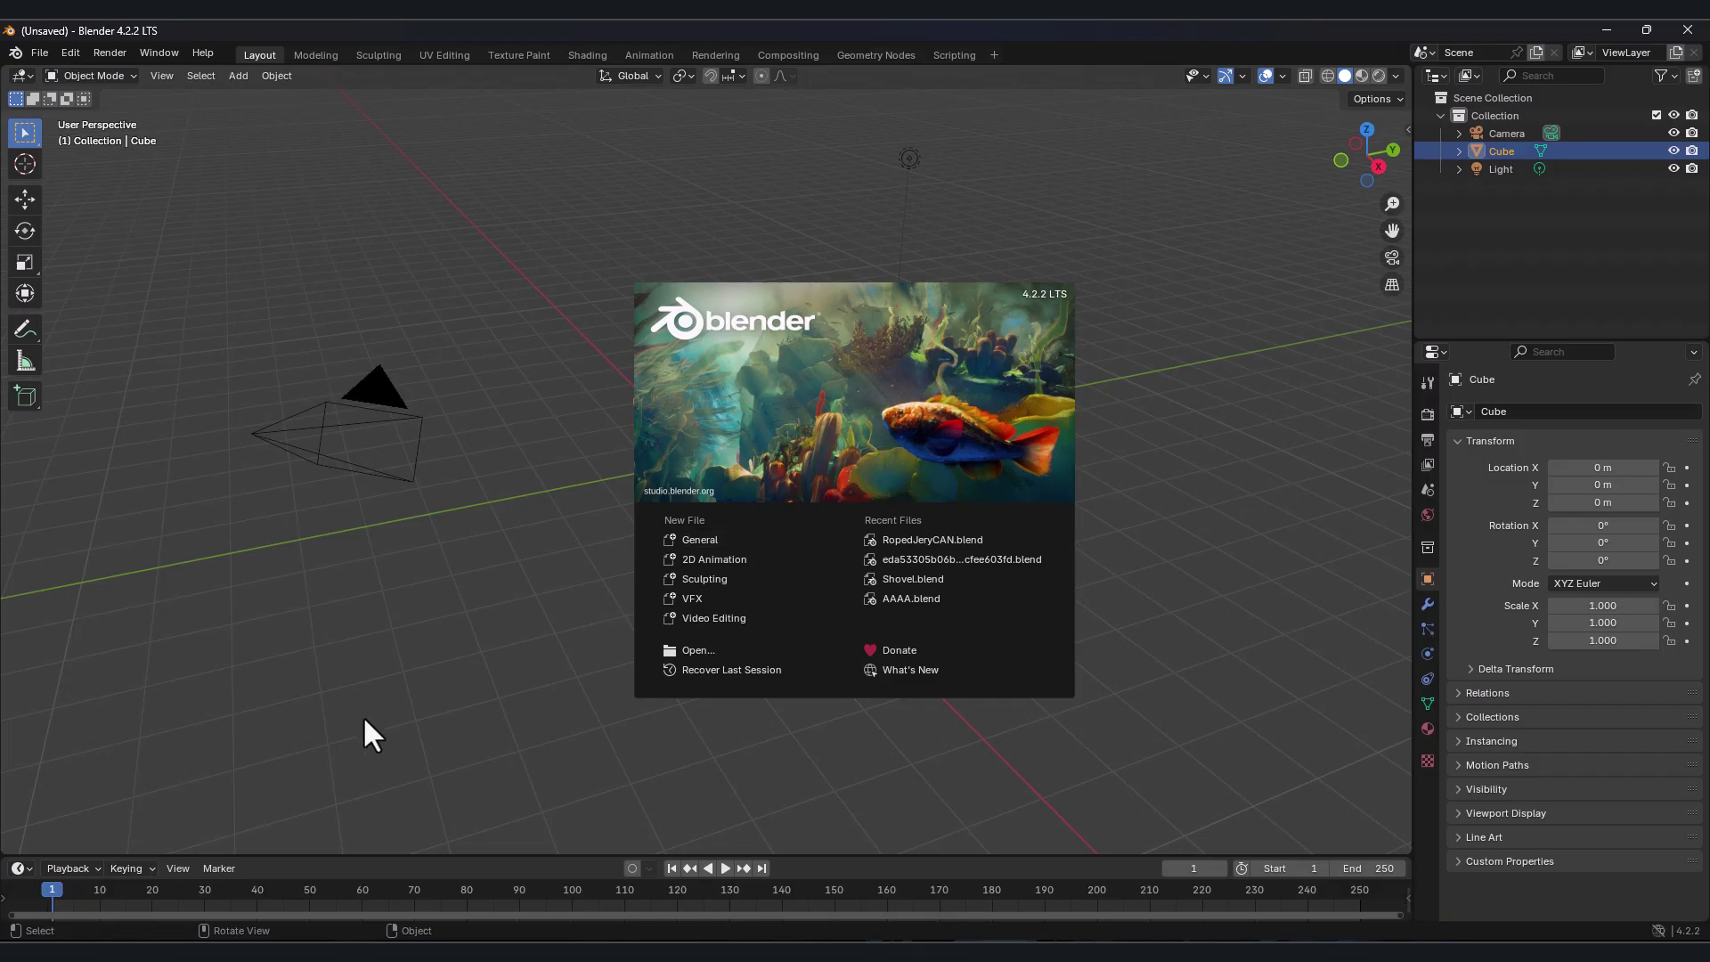
- Delete the default camera, cube and light, then import the clown .glb from the Desktop via glTF 2.0
{"action": "left_click_drag", "start_coordinate": [249, 700], "coordinate": [1039, 235]}
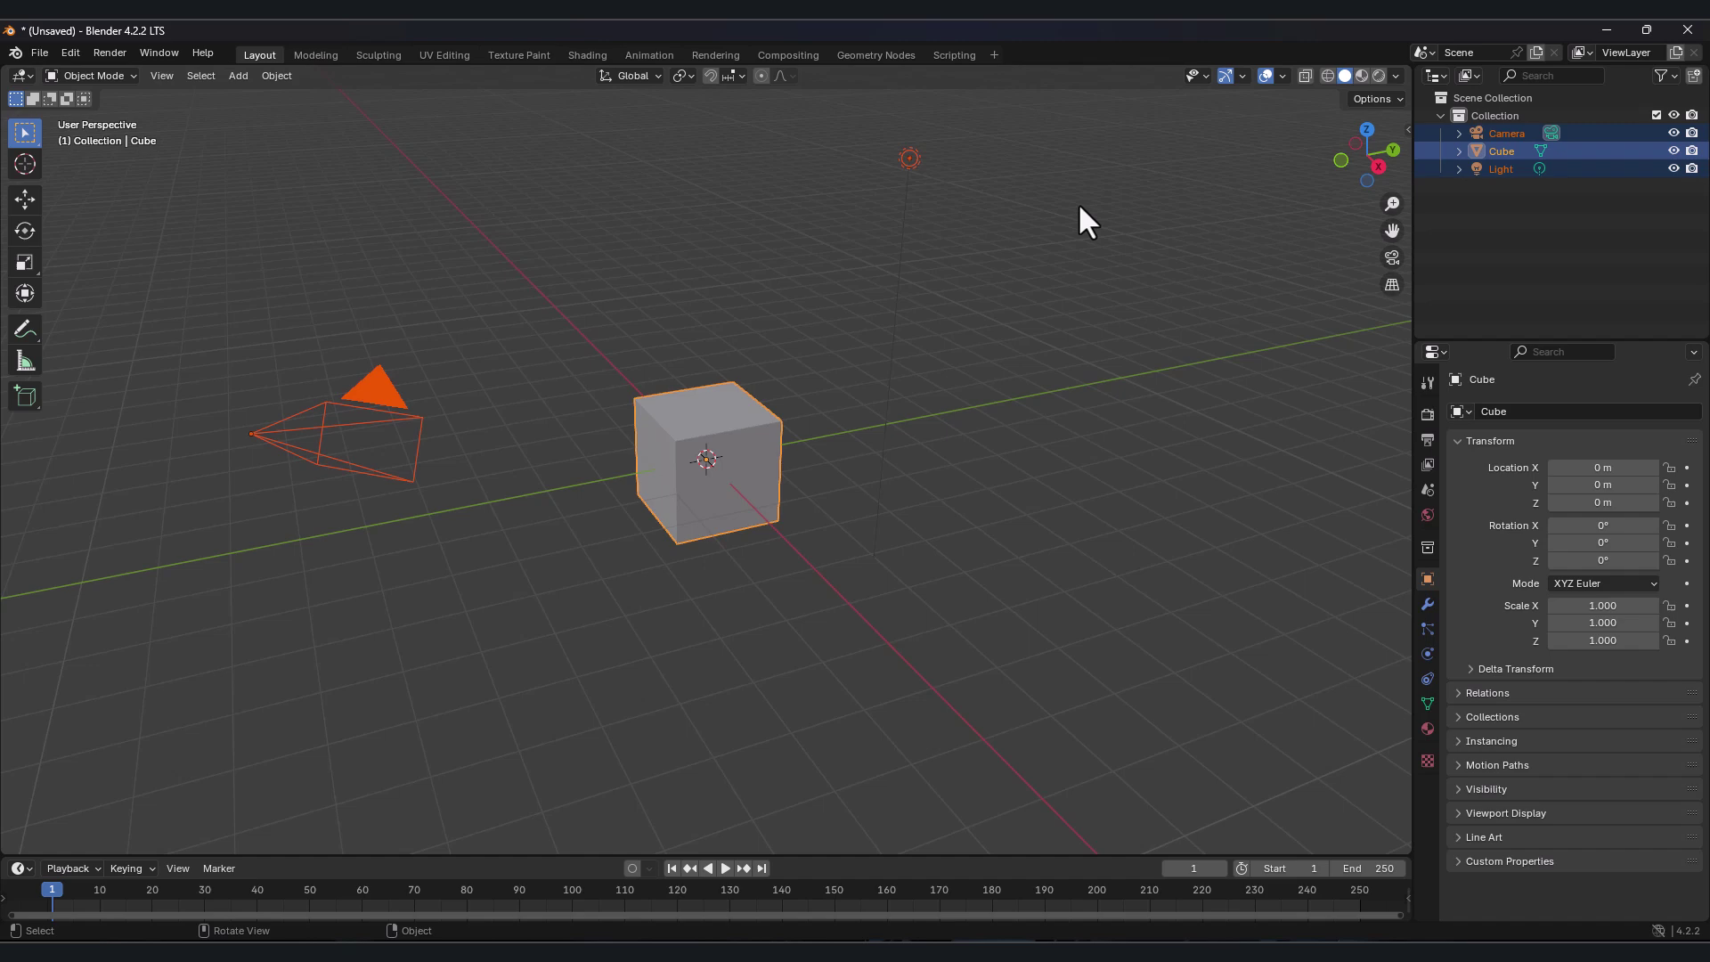
{"action": "key", "text": "Delete"}
{"action": "left_click", "coordinate": [45, 52]}
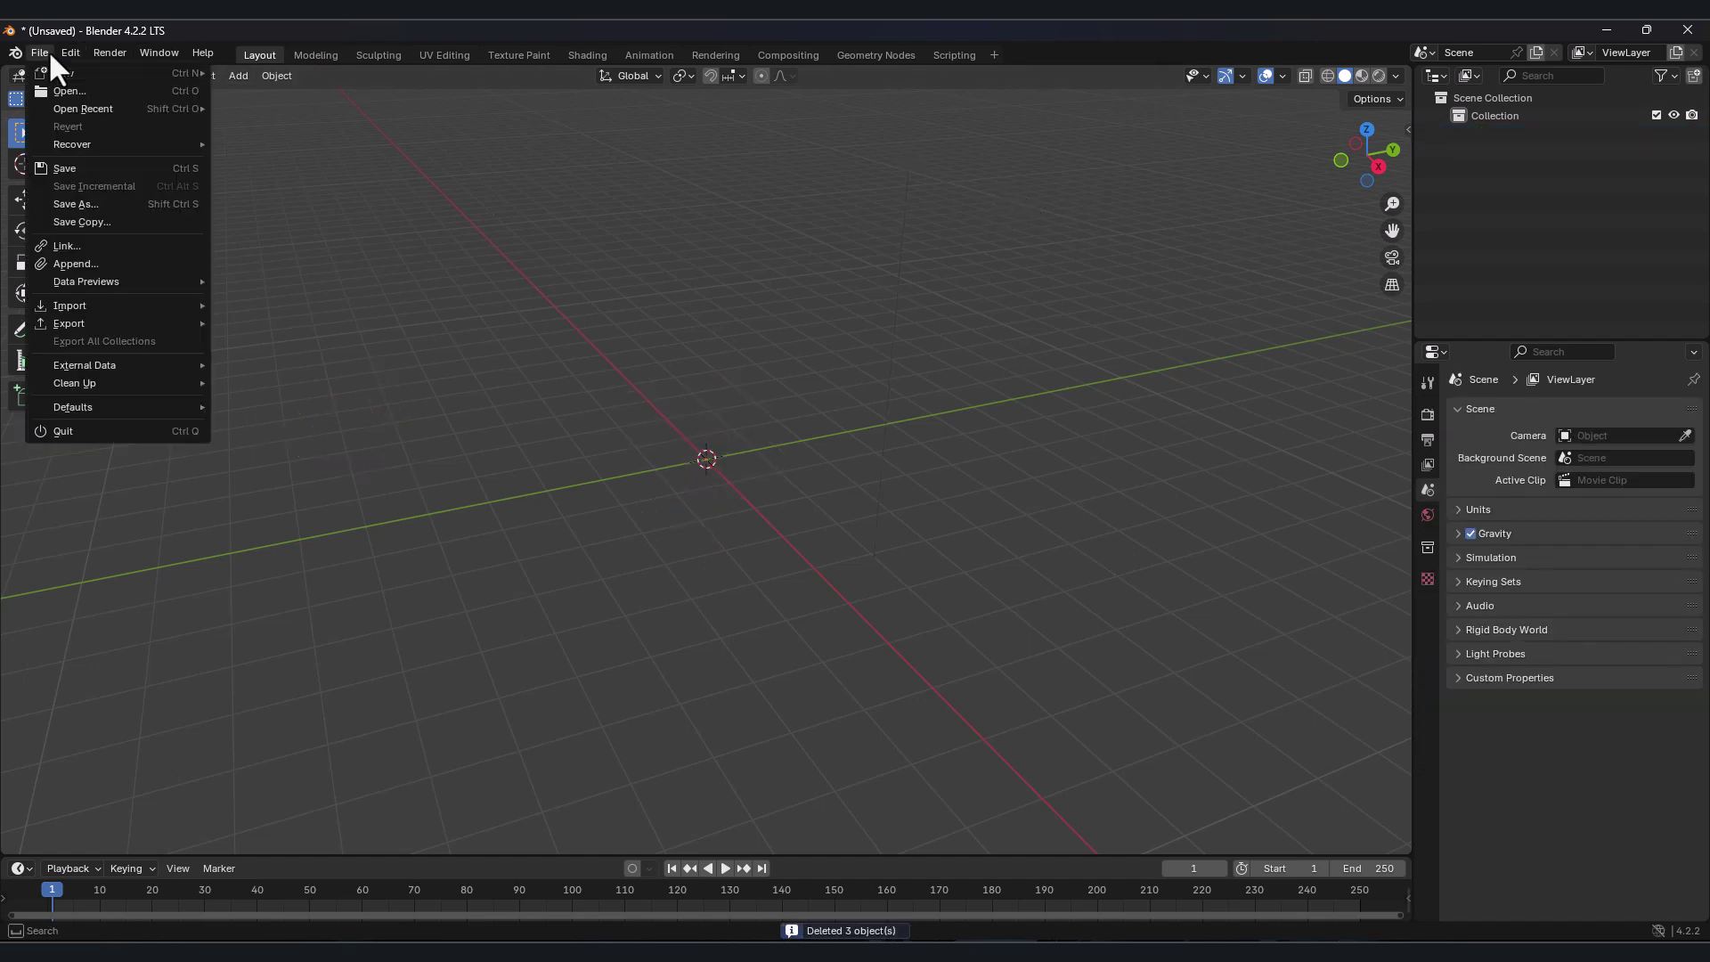
{"action": "mouse_move", "coordinate": [103, 305]}
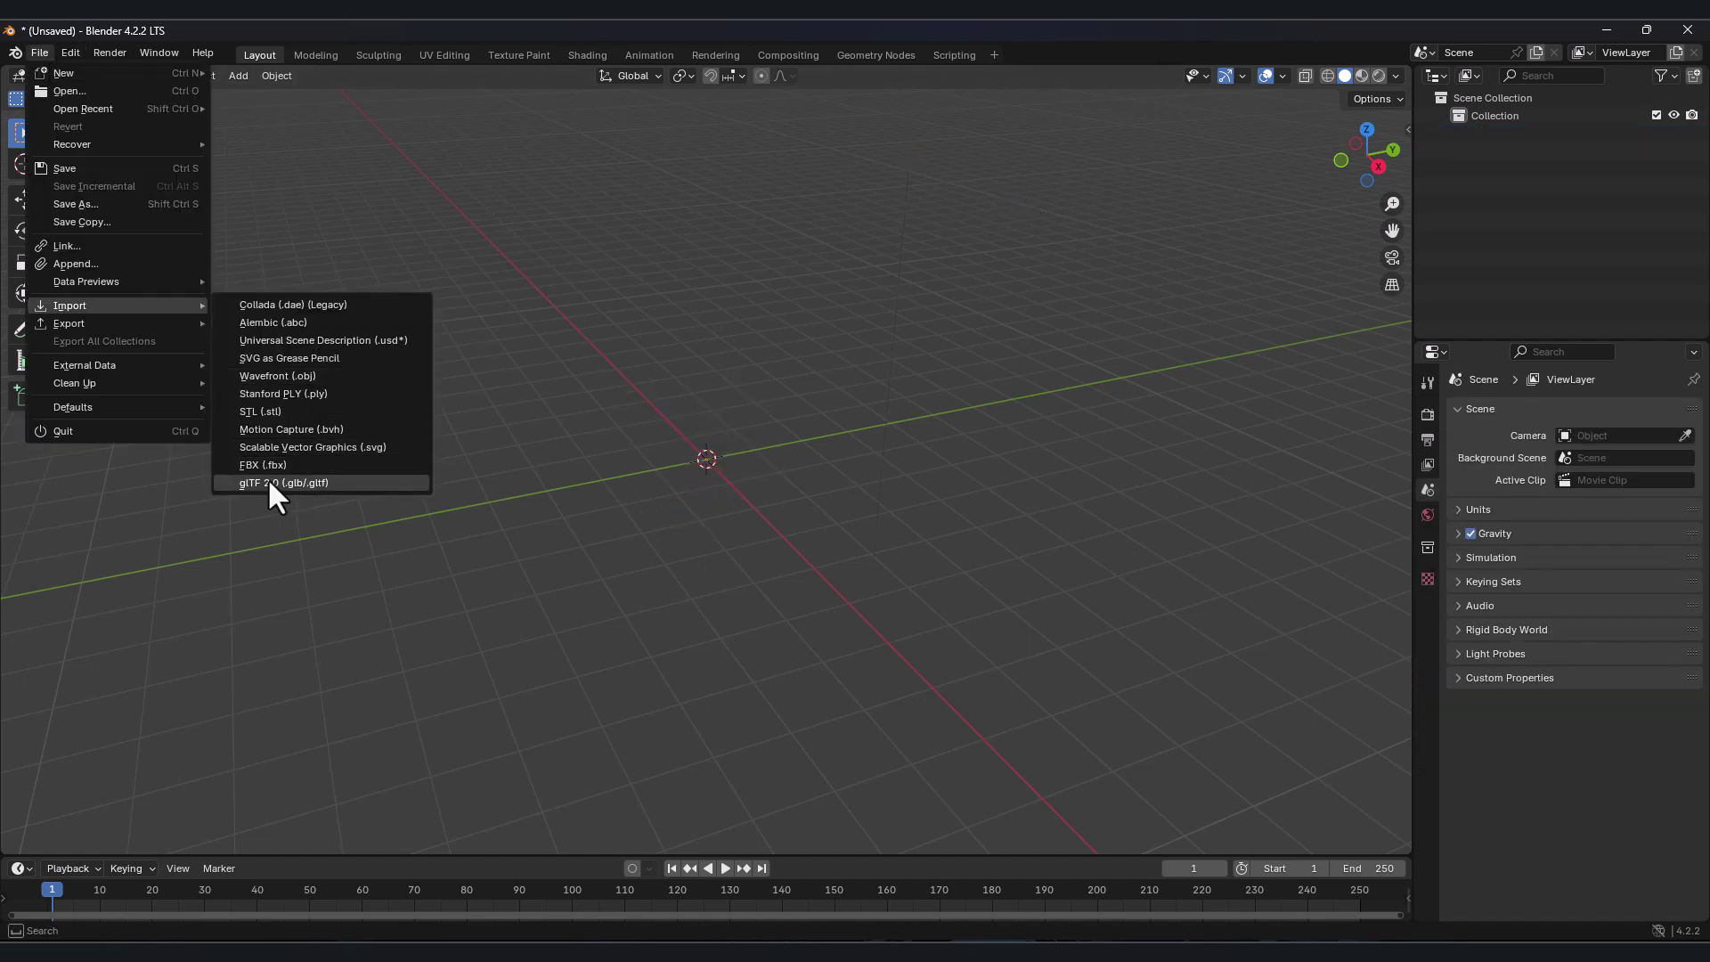
{"action": "left_click", "coordinate": [336, 485]}
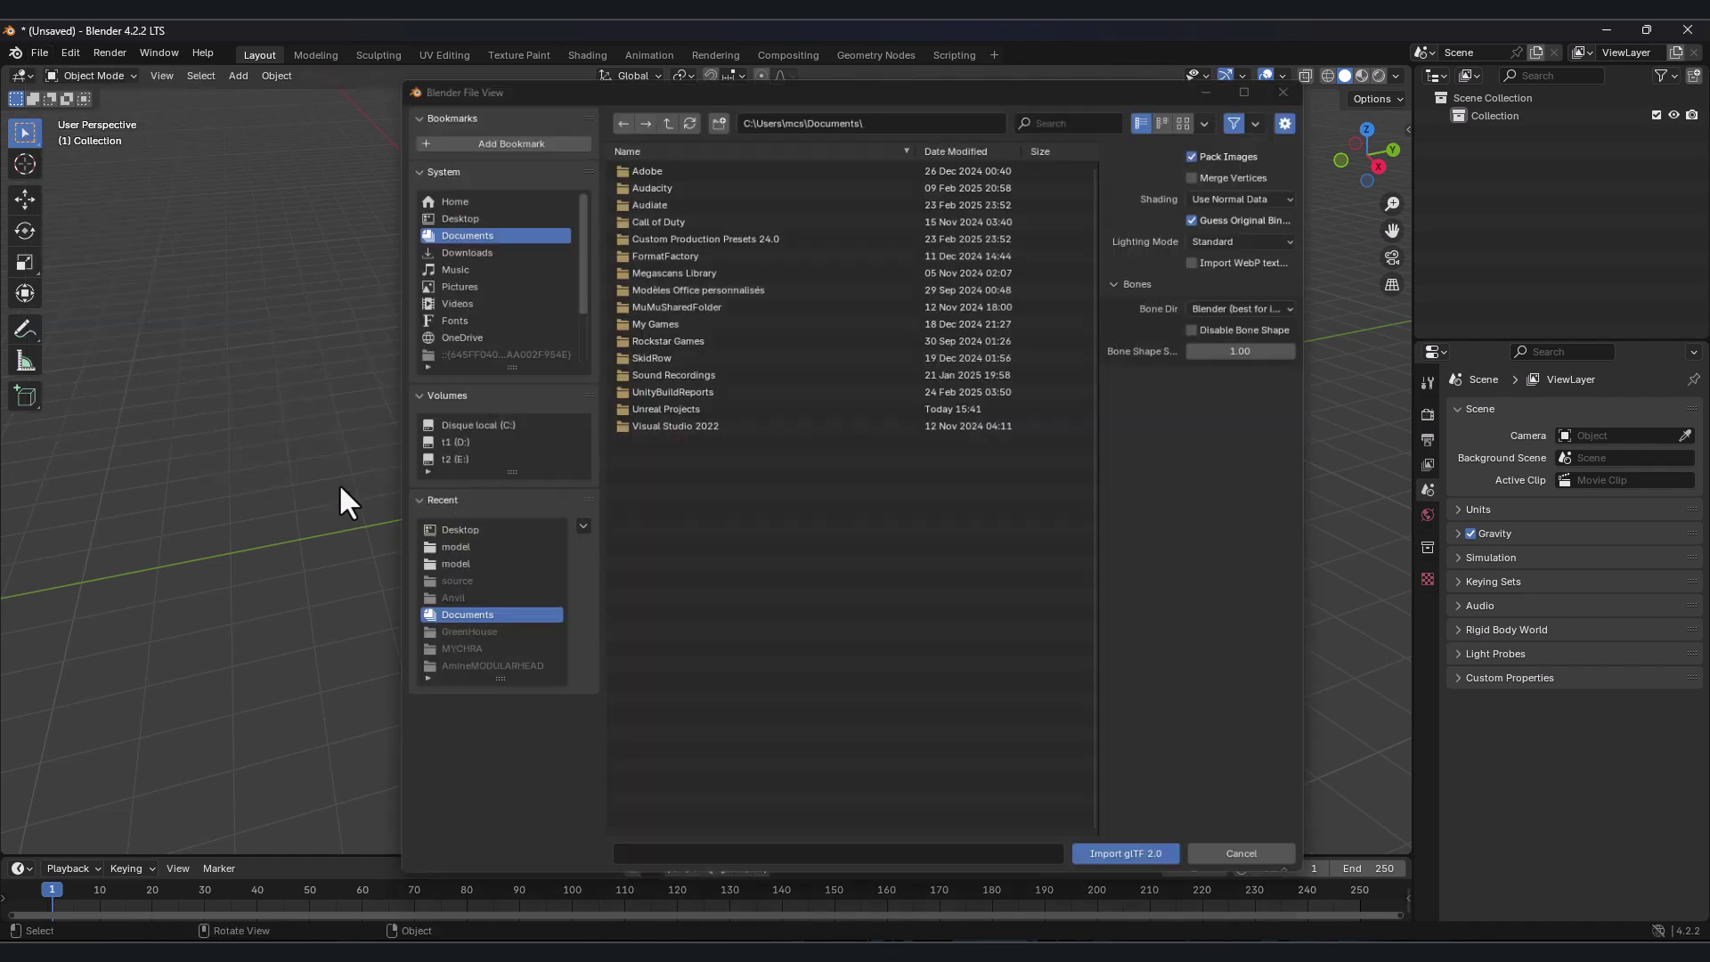
{"action": "left_click", "coordinate": [476, 210]}
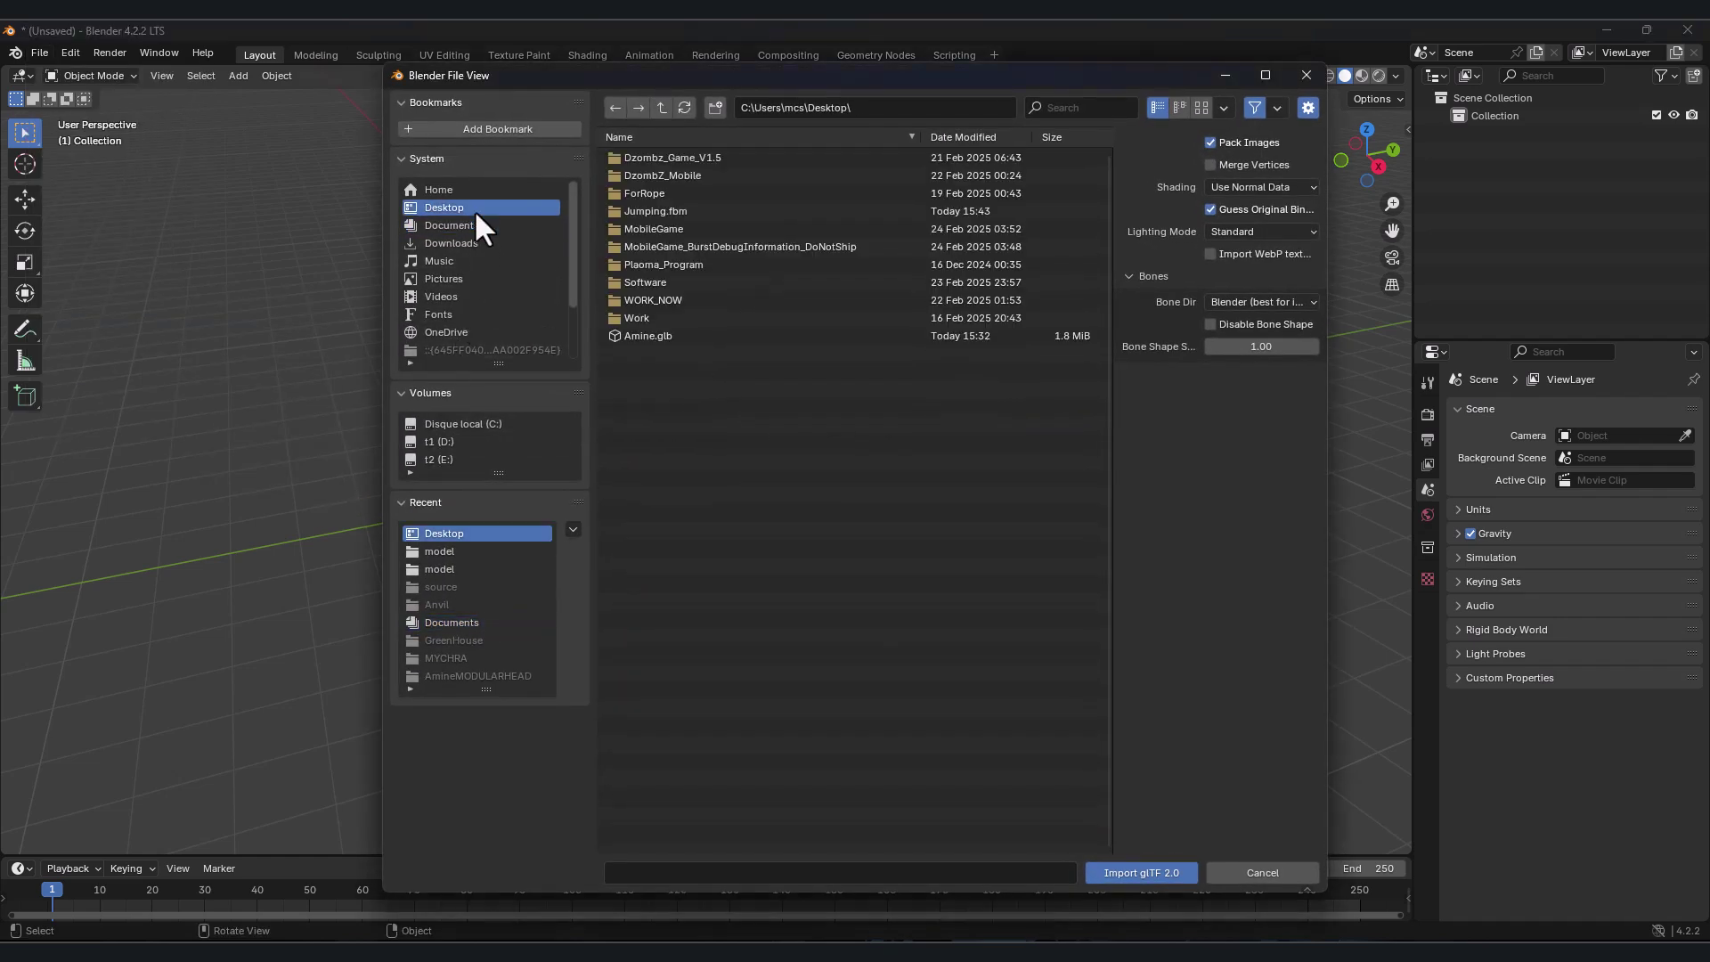
{"action": "double_click", "coordinate": [654, 335]}
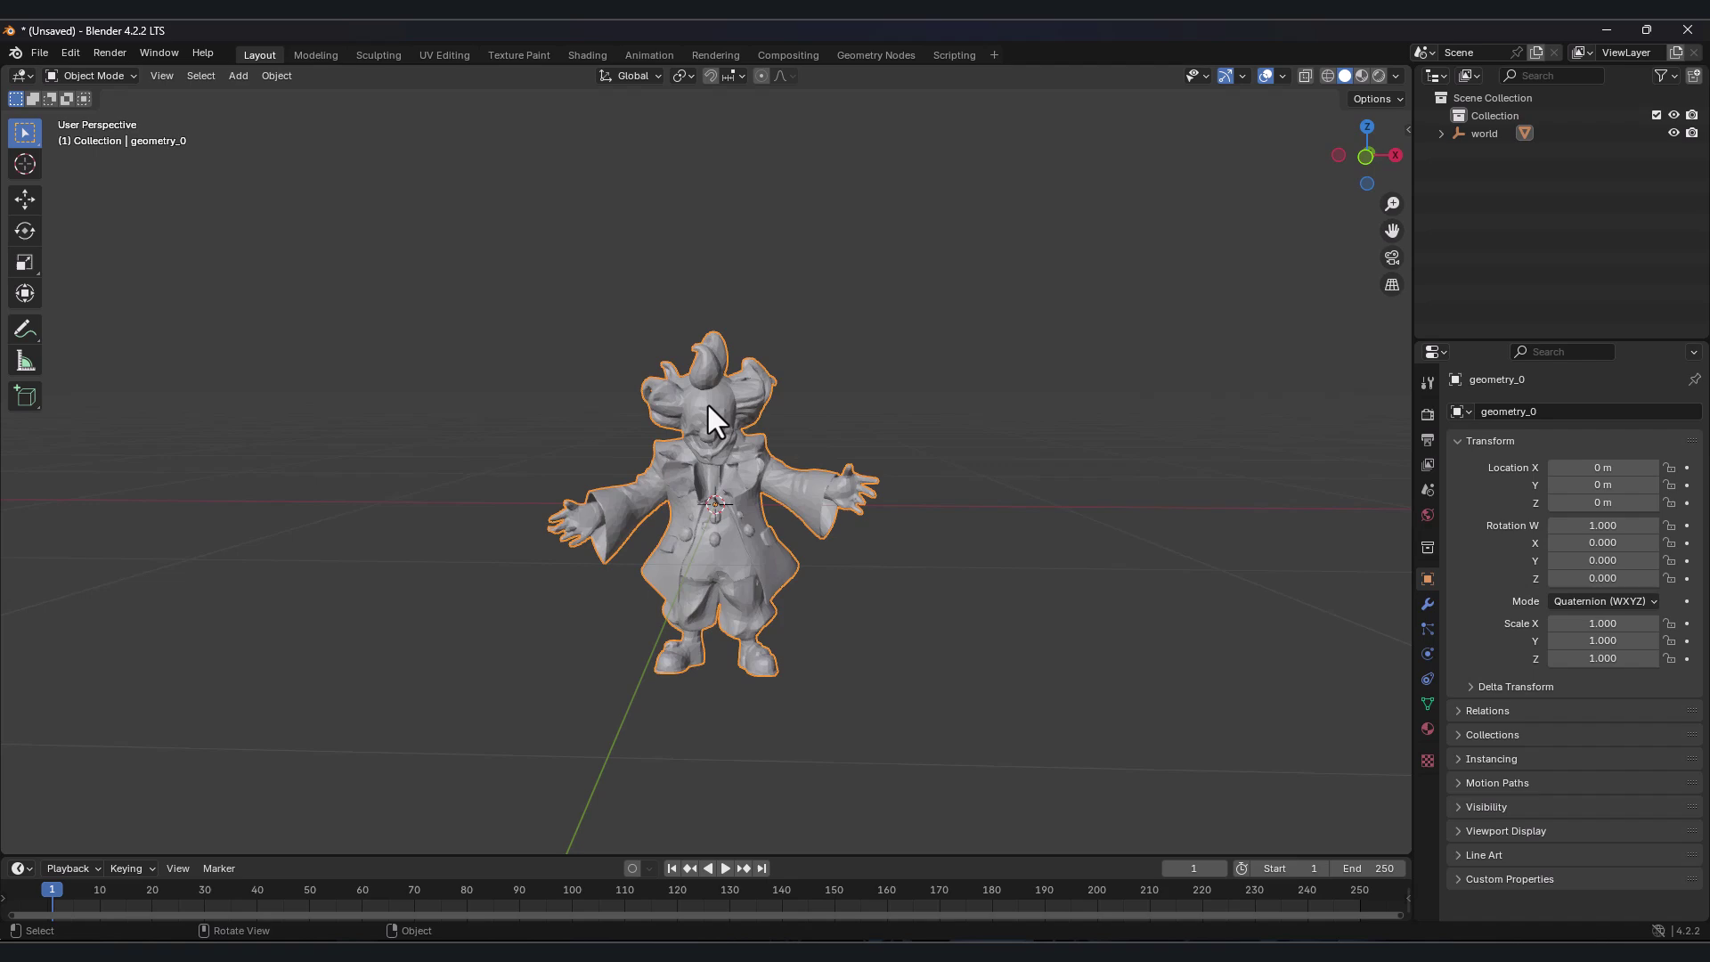
{"action": "scroll", "coordinate": [707, 403], "scroll_direction": "up", "scroll_amount": 6}
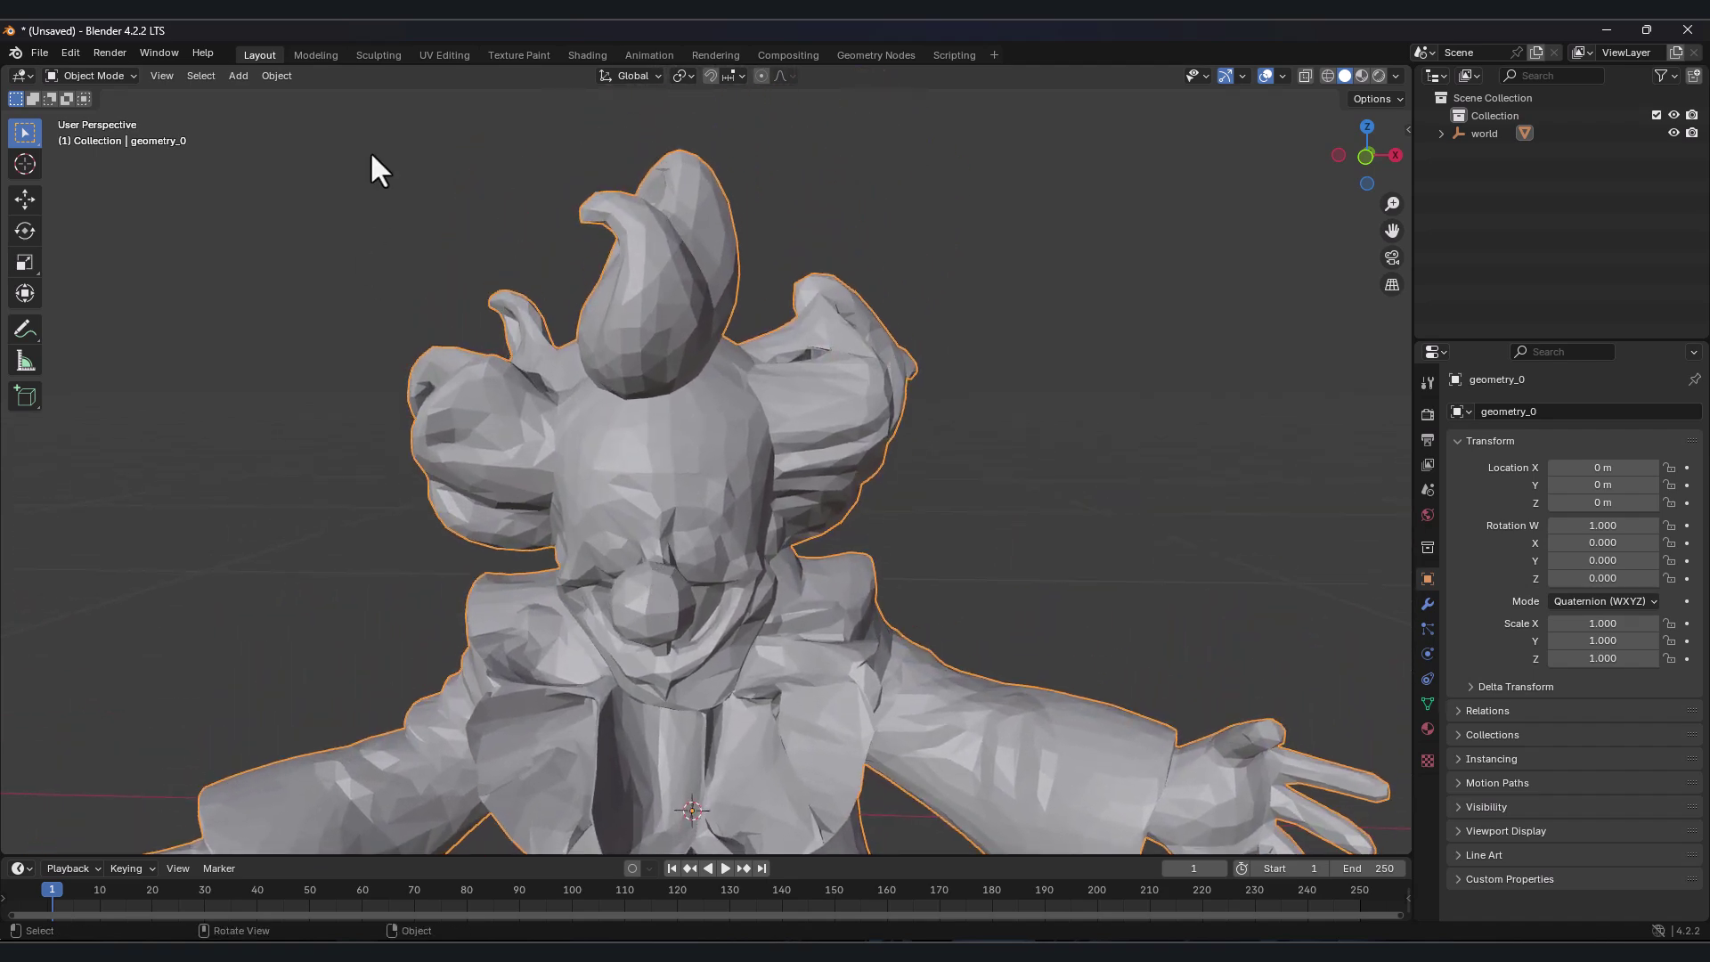
- Apply Shade Smooth to the clown mesh
{"action": "left_click", "coordinate": [279, 77]}
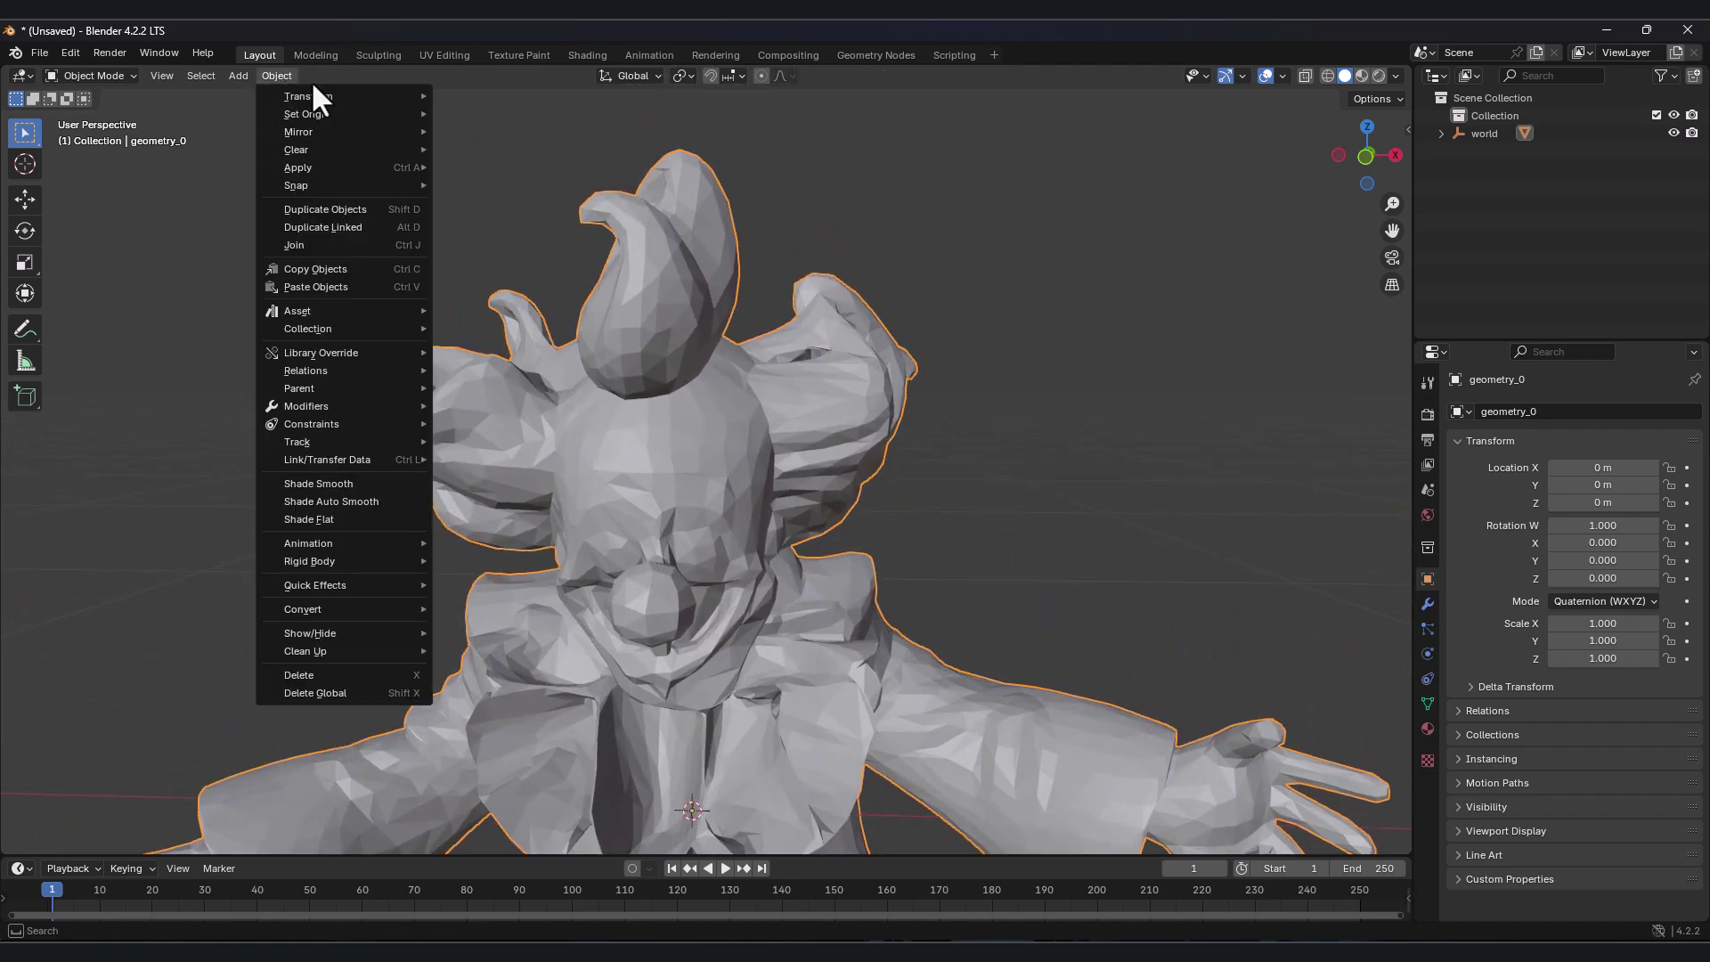
{"action": "left_click", "coordinate": [377, 484]}
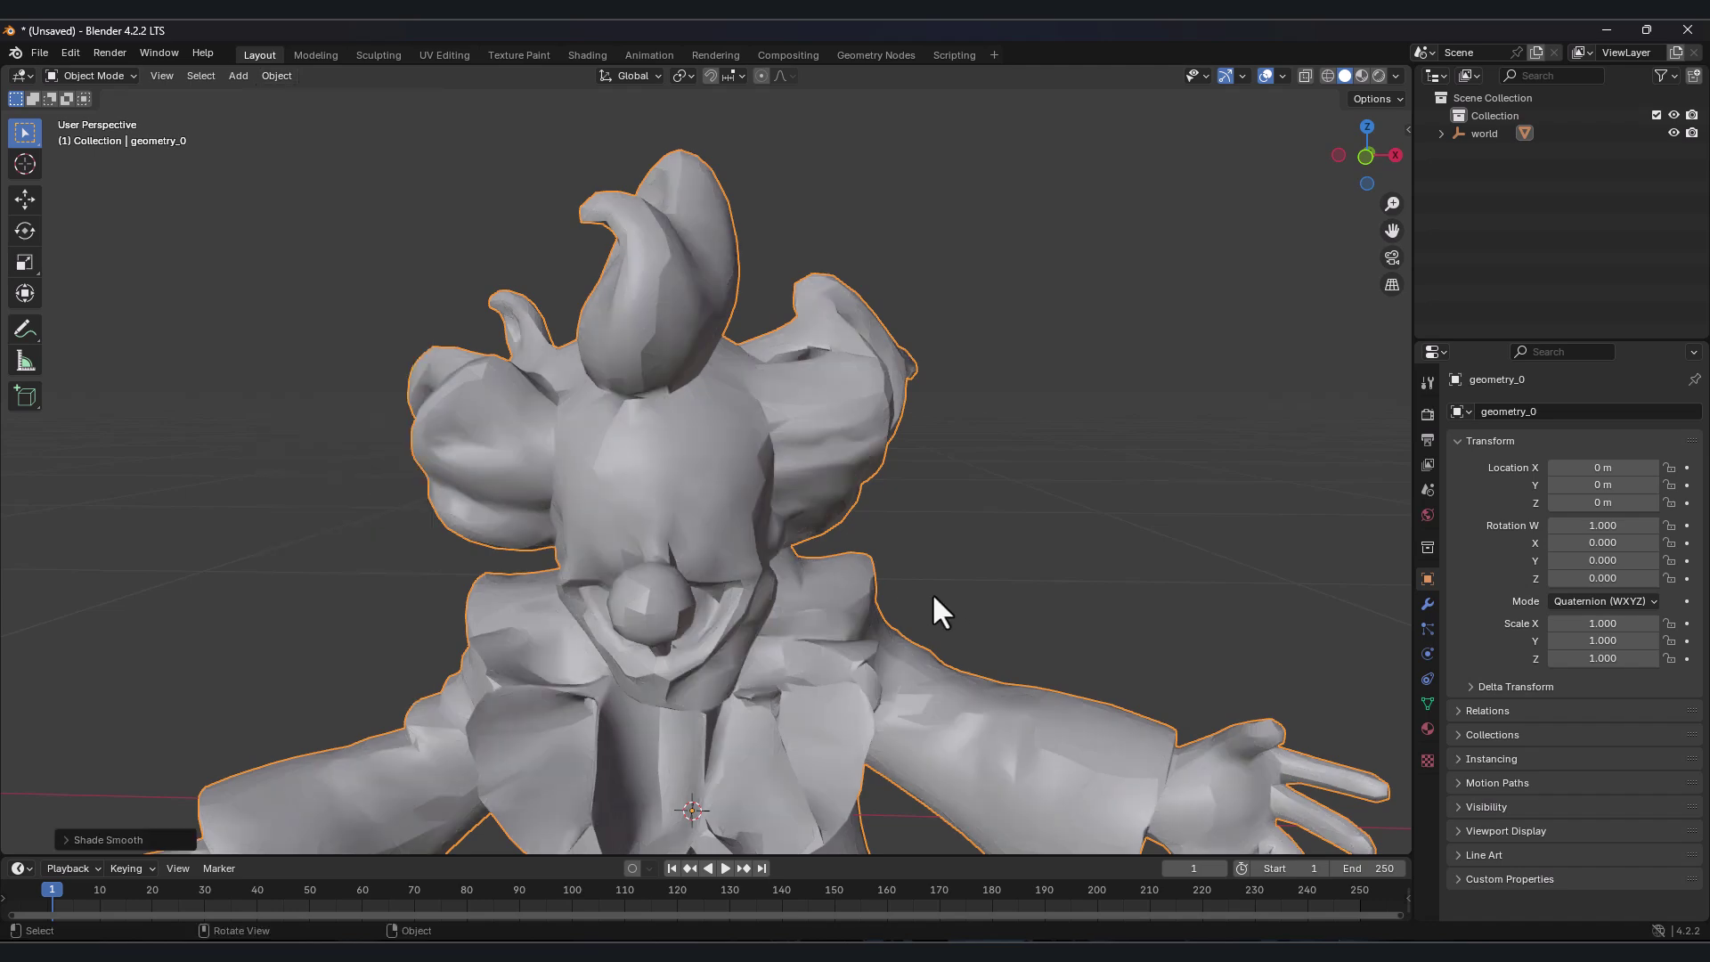
{"action": "middle_click_drag", "start_coordinate": [931, 591], "coordinate": [847, 656]}
{"action": "scroll", "coordinate": [847, 656], "scroll_direction": "down", "scroll_amount": 4}
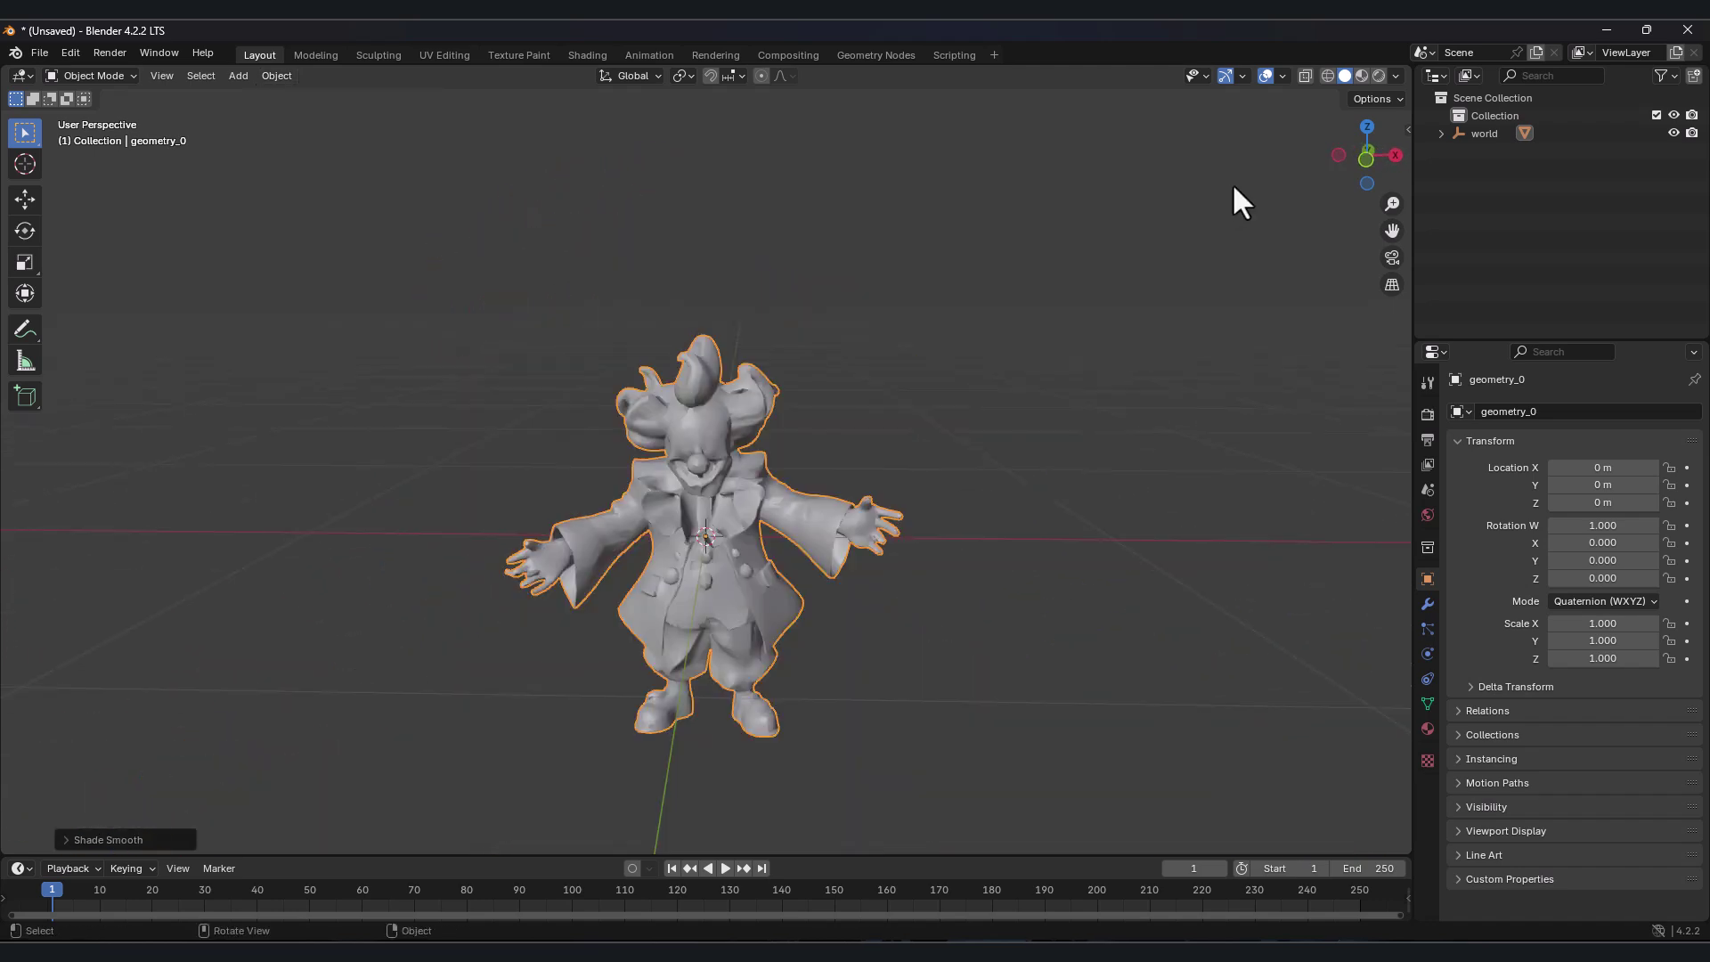
- In front orthographic view, raise the clown along Z until its feet meet the ground line
{"action": "left_click", "coordinate": [1367, 160]}
{"action": "left_click", "coordinate": [25, 199]}
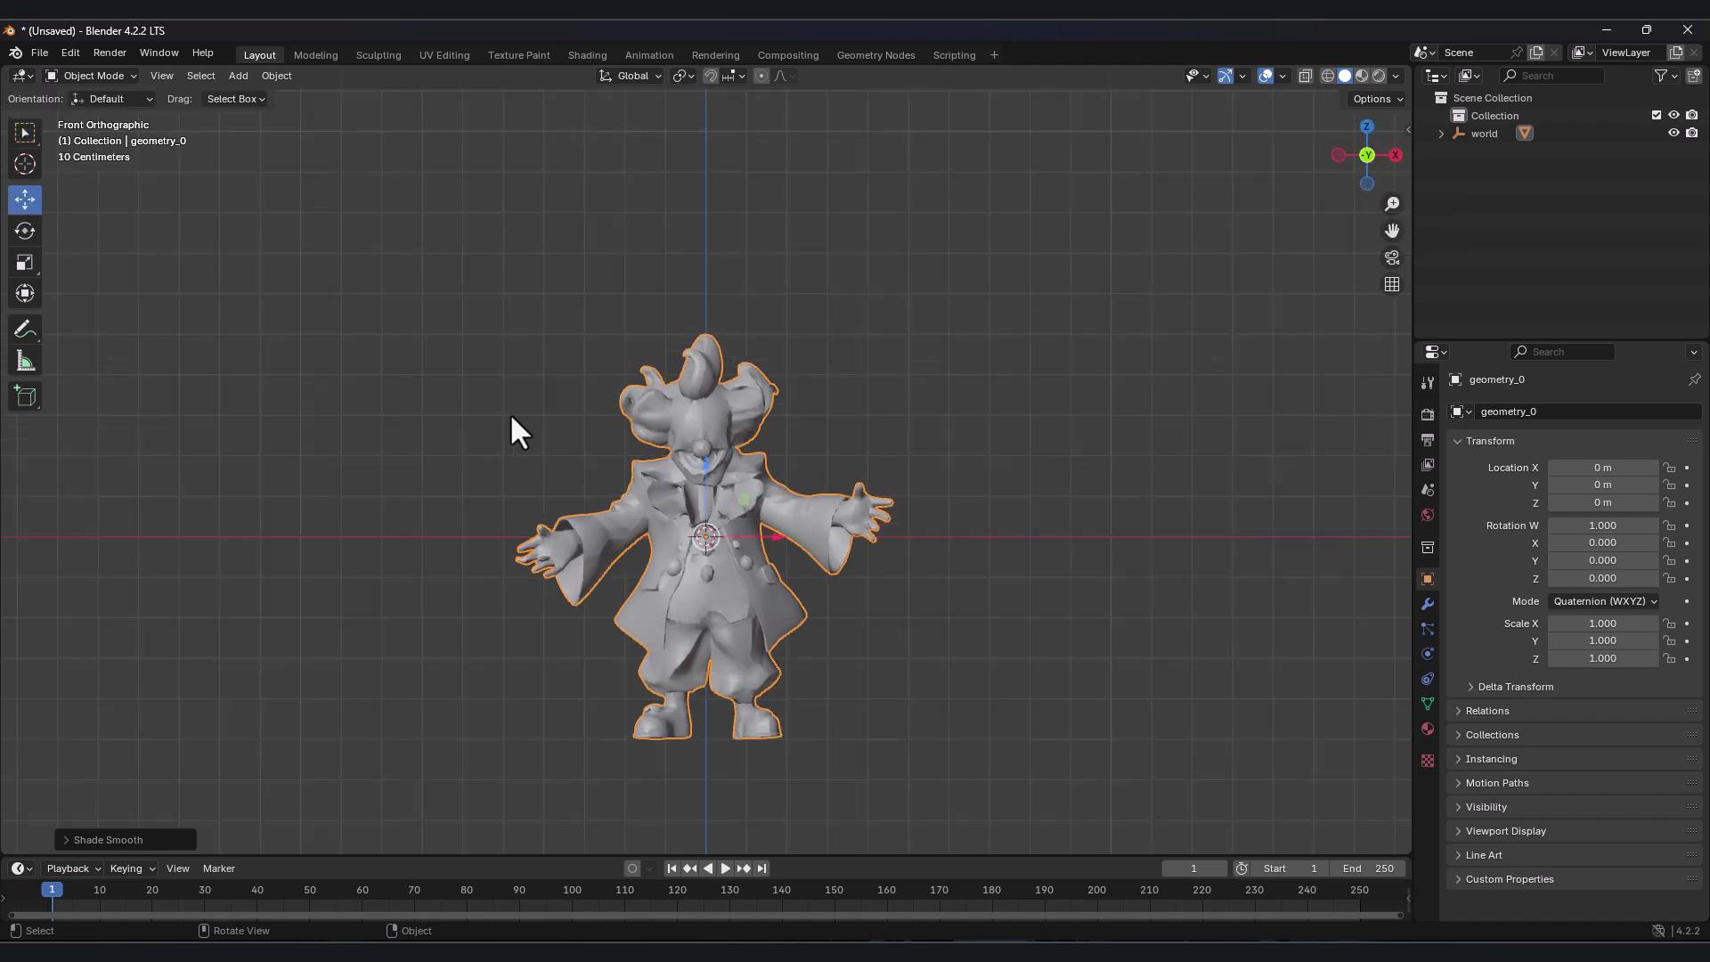
{"action": "left_click_drag", "start_coordinate": [702, 461], "coordinate": [696, 251]}
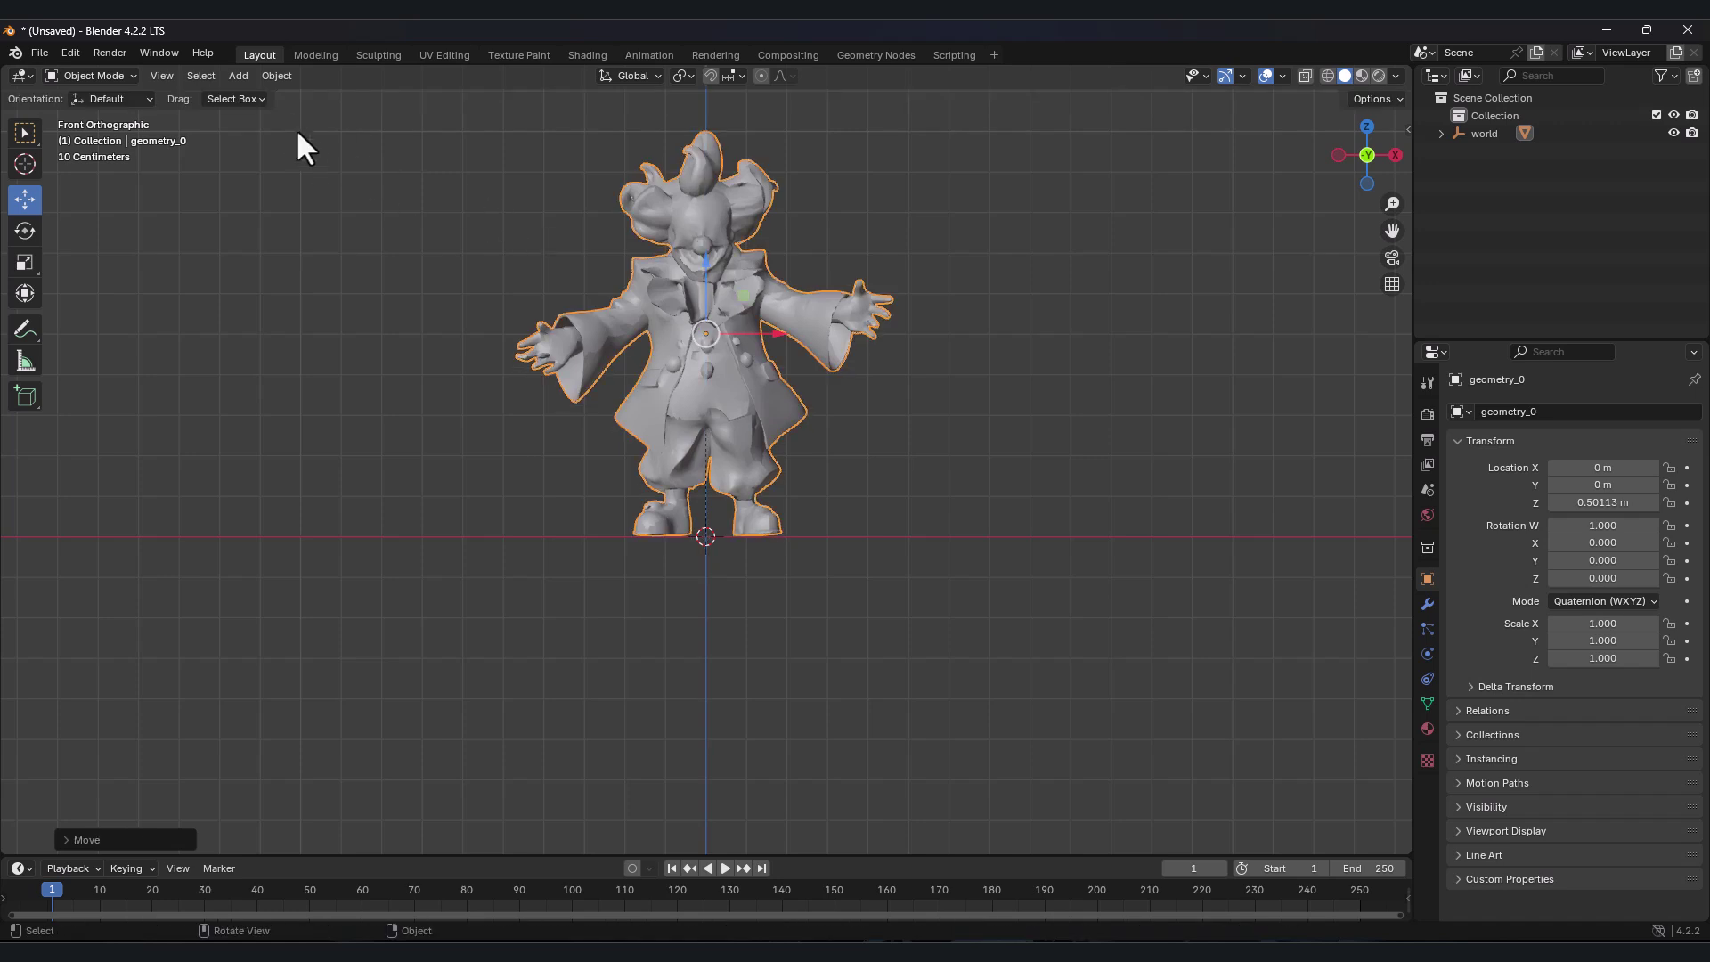
- Set the clown's origin to the 3D cursor at the world centre
{"action": "left_click", "coordinate": [290, 76]}
{"action": "mouse_move", "coordinate": [306, 114]}
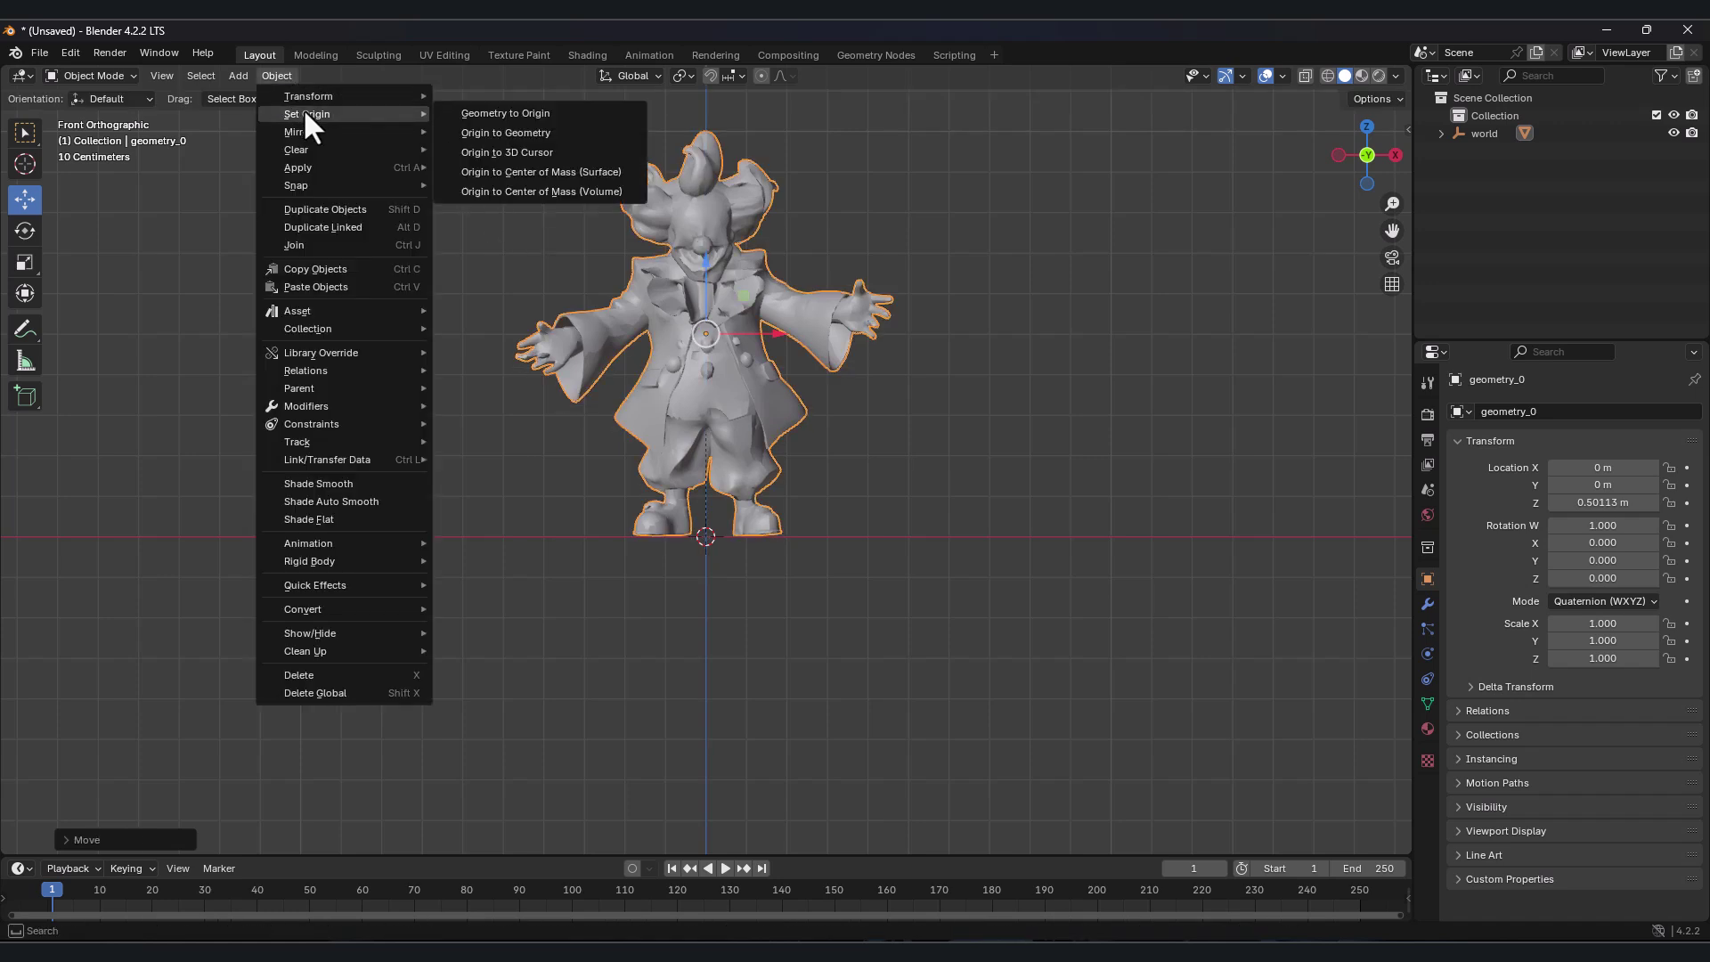
{"action": "left_click", "coordinate": [523, 154]}
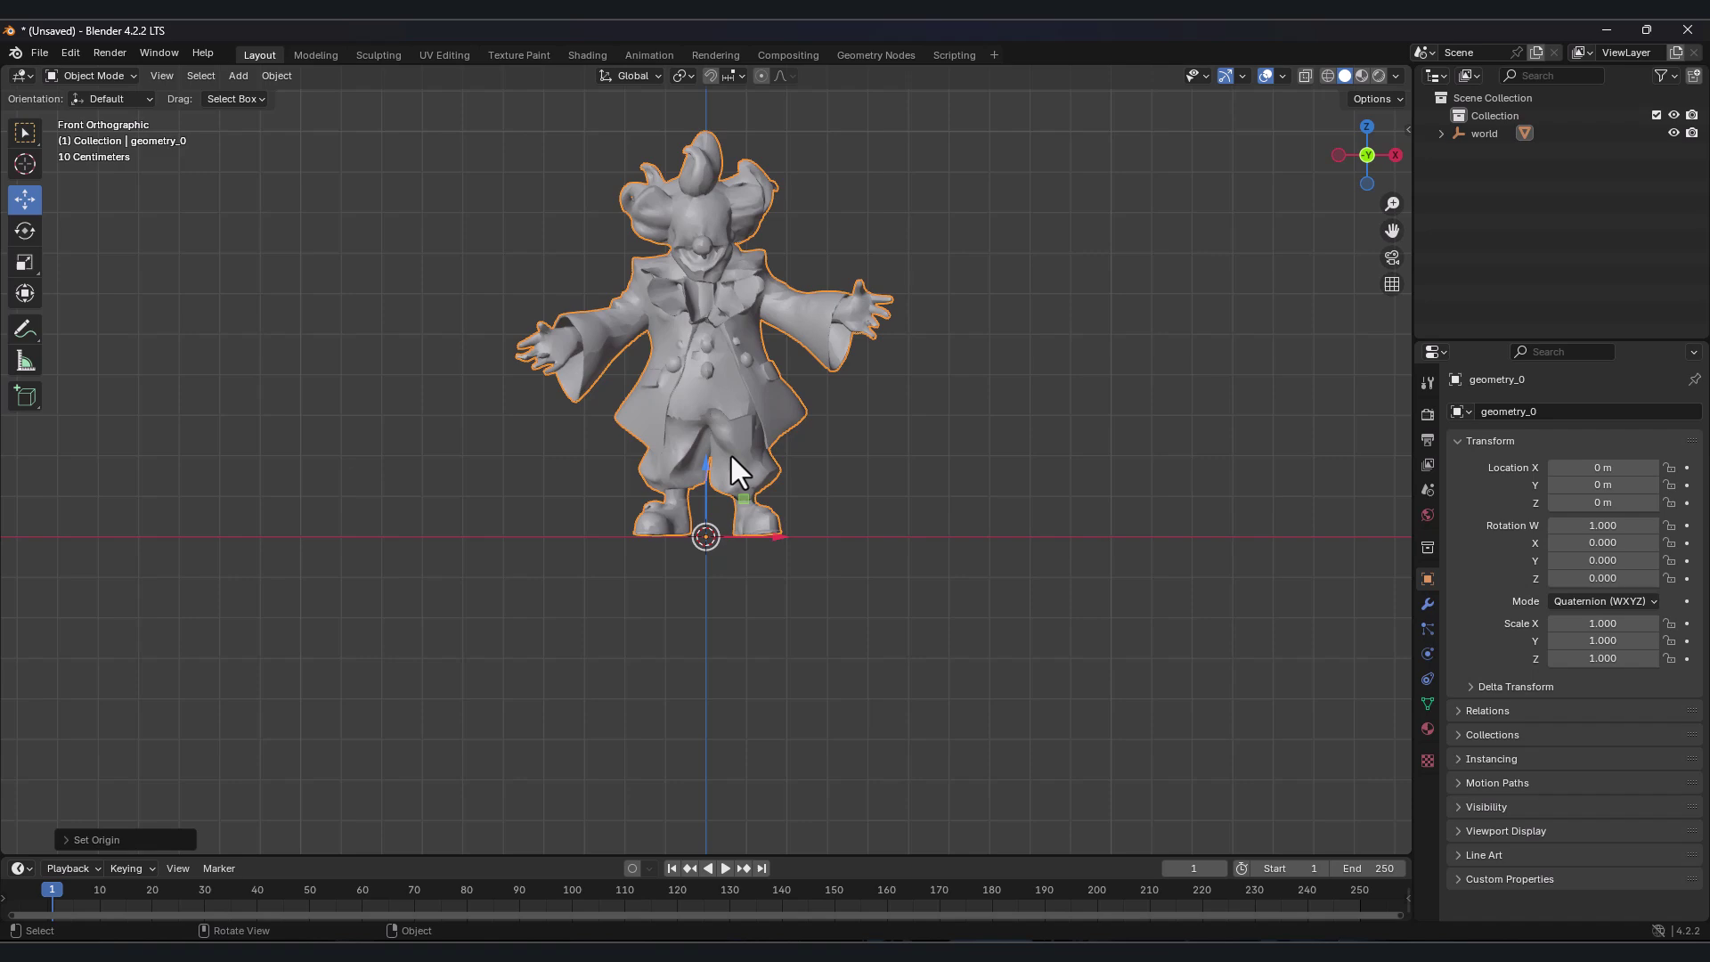
{"action": "middle_click_drag", "start_coordinate": [683, 442], "coordinate": [624, 485]}
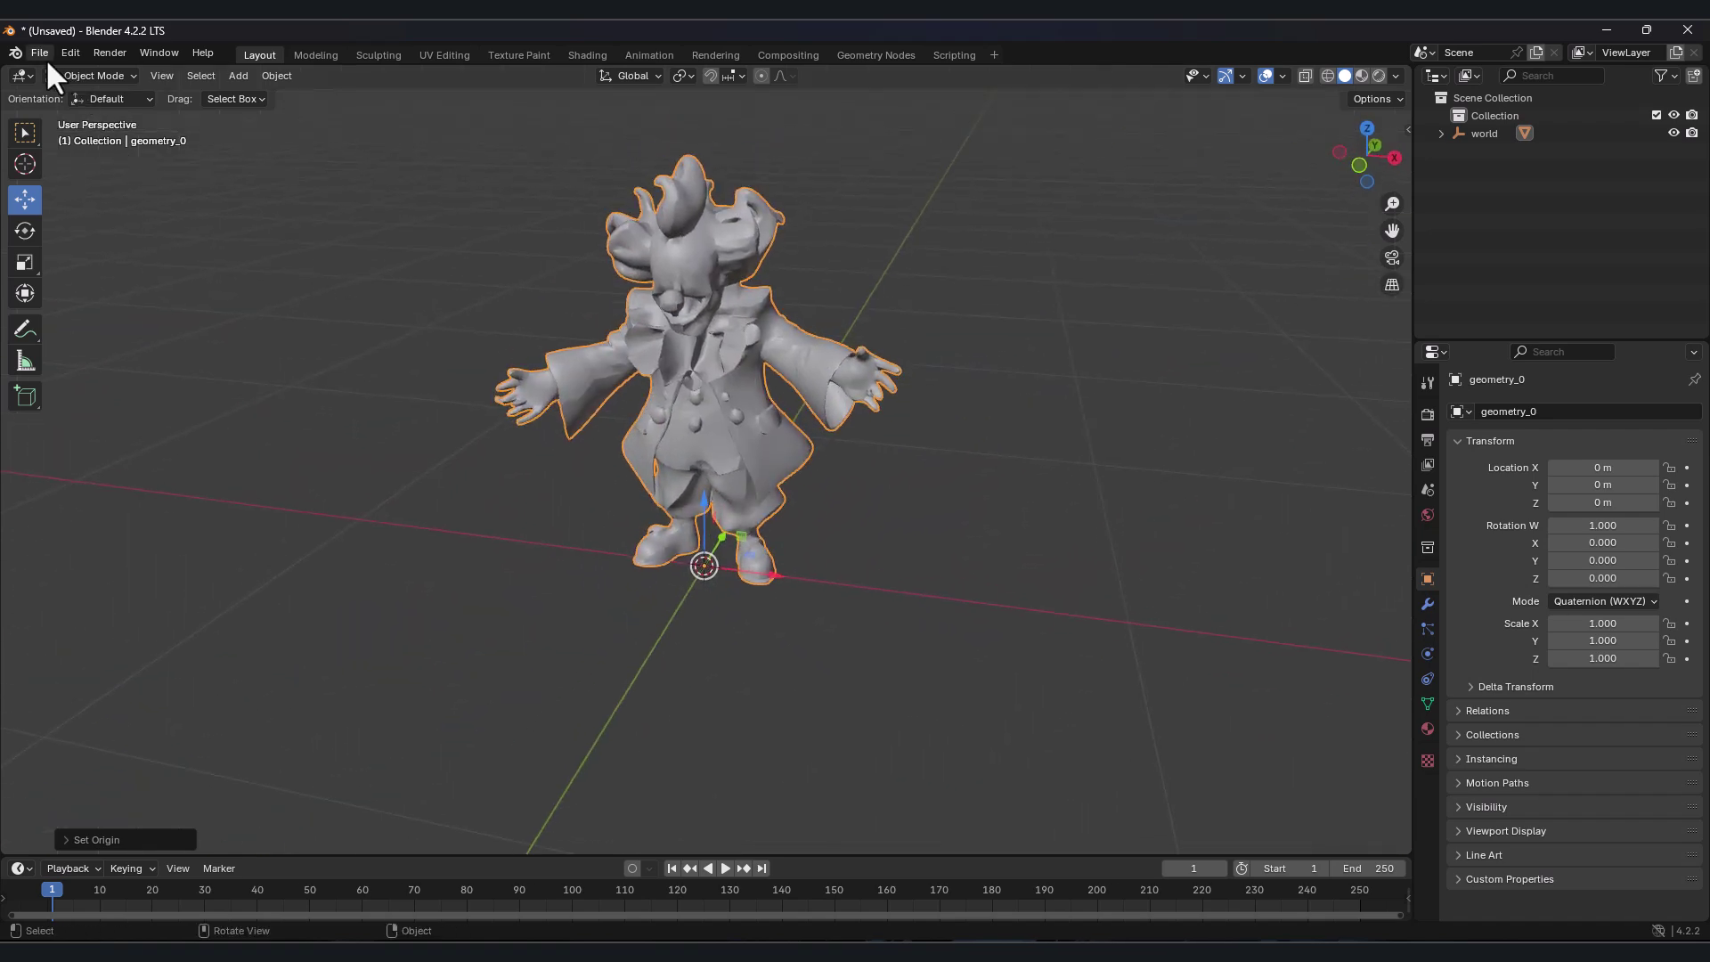
{"action": "left_click", "coordinate": [46, 57]}
{"action": "mouse_move", "coordinate": [184, 328]}
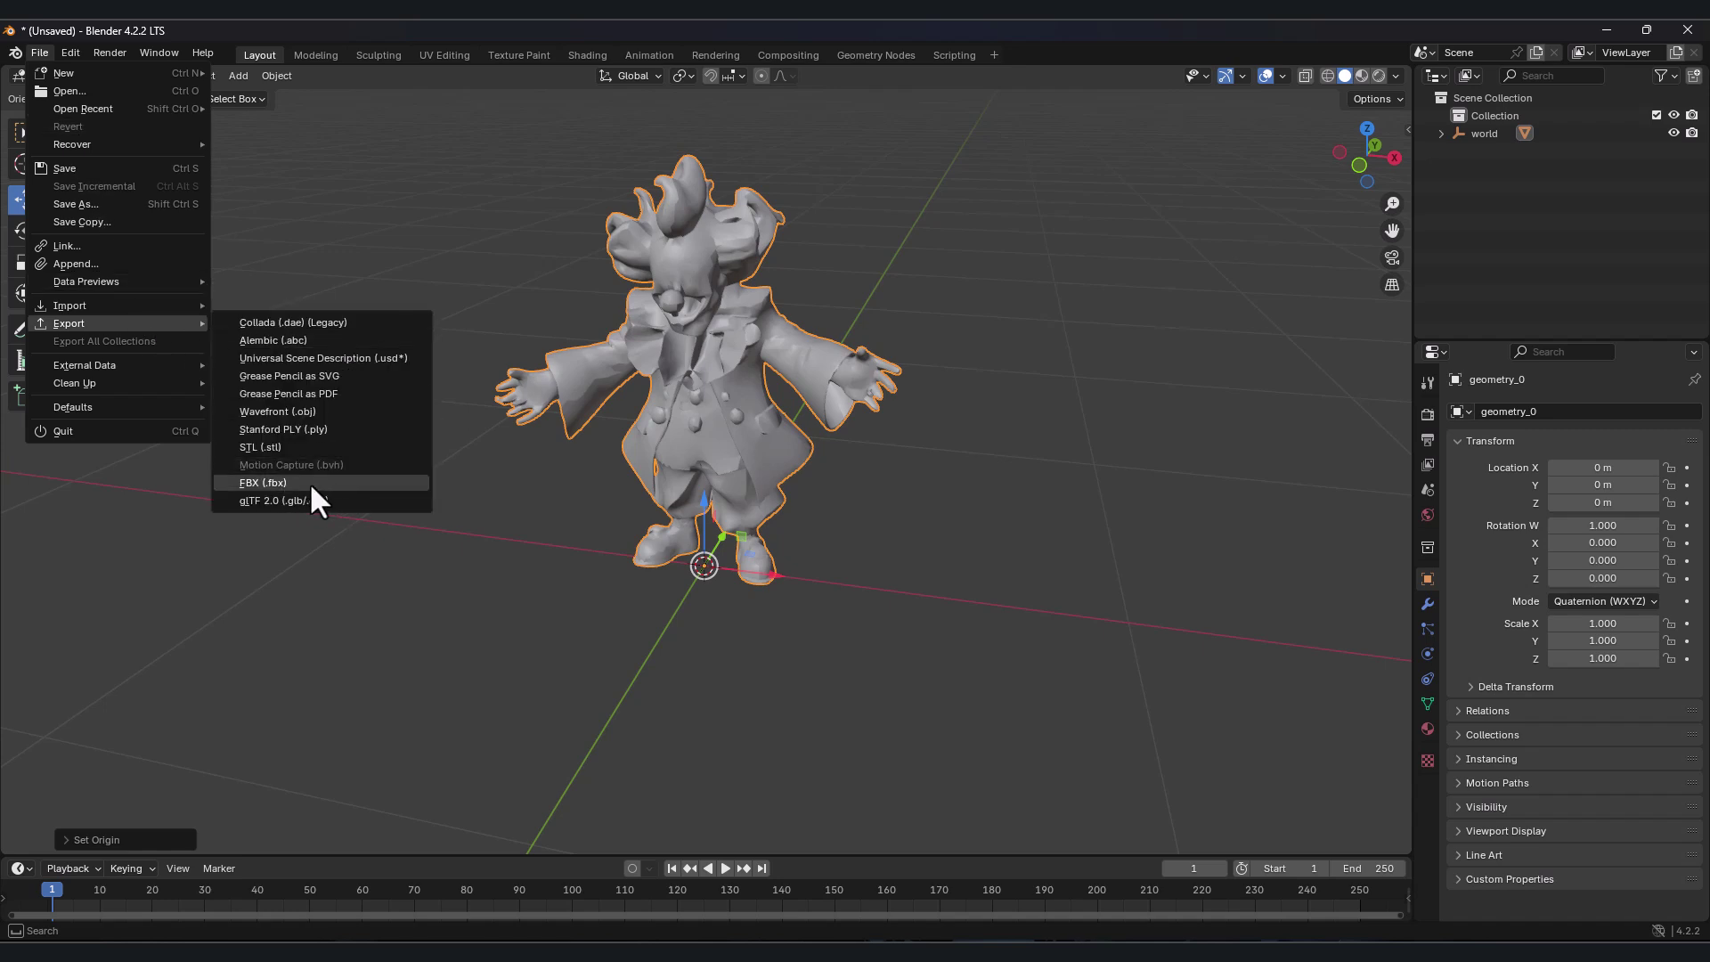
- Scroll EchoDev Games' Videos tab to the Blender-to-UE5 FBX import tutorial, then begin a Mixamo character upload
{"action": "scroll", "coordinate": [961, 525], "scroll_direction": "down", "scroll_amount": 3}
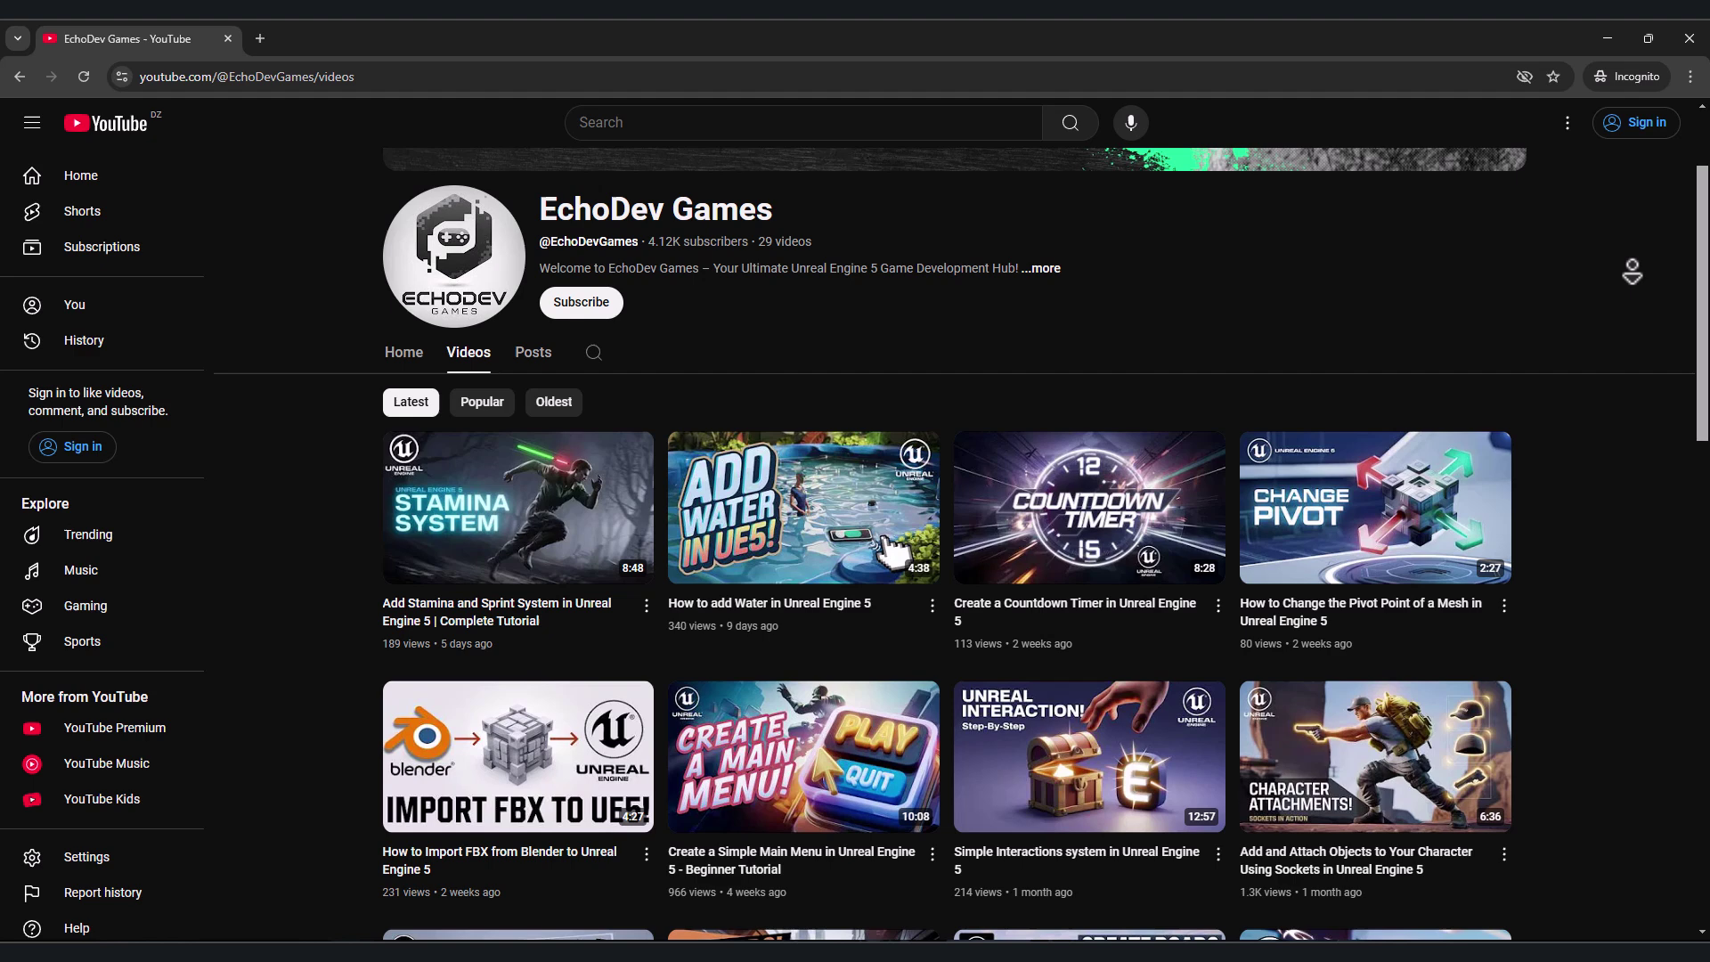
{"action": "scroll", "coordinate": [1550, 323], "scroll_direction": "down", "scroll_amount": 1}
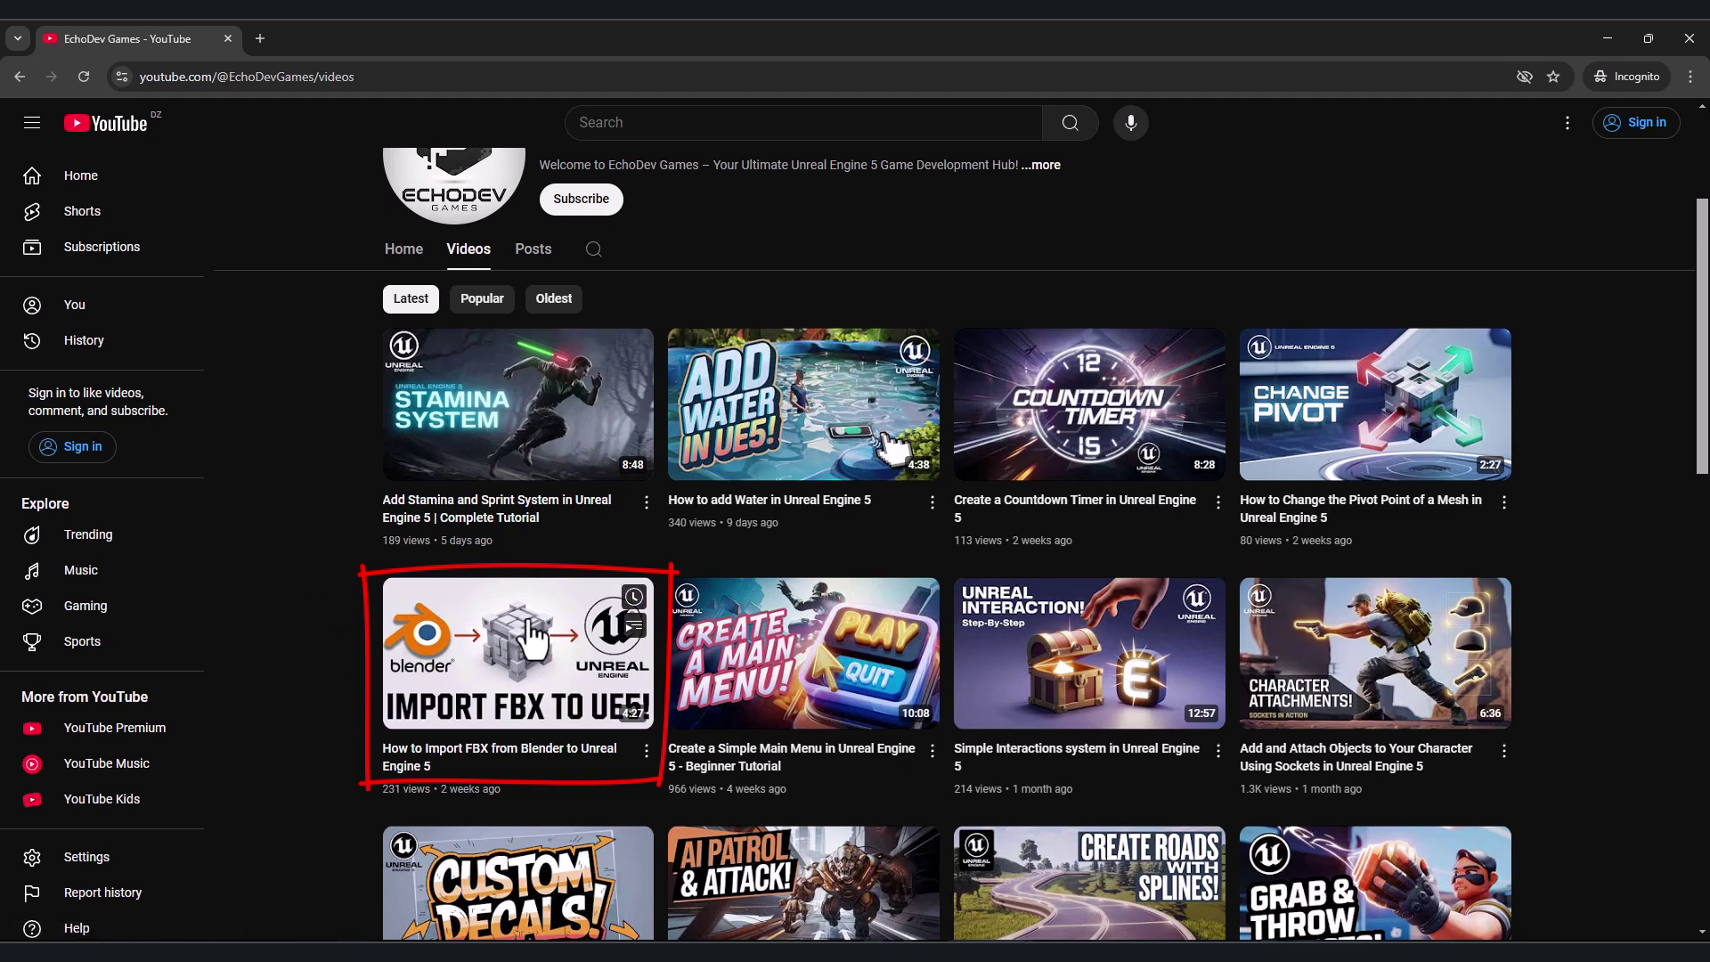
{"action": "mouse_move", "coordinate": [529, 623]}
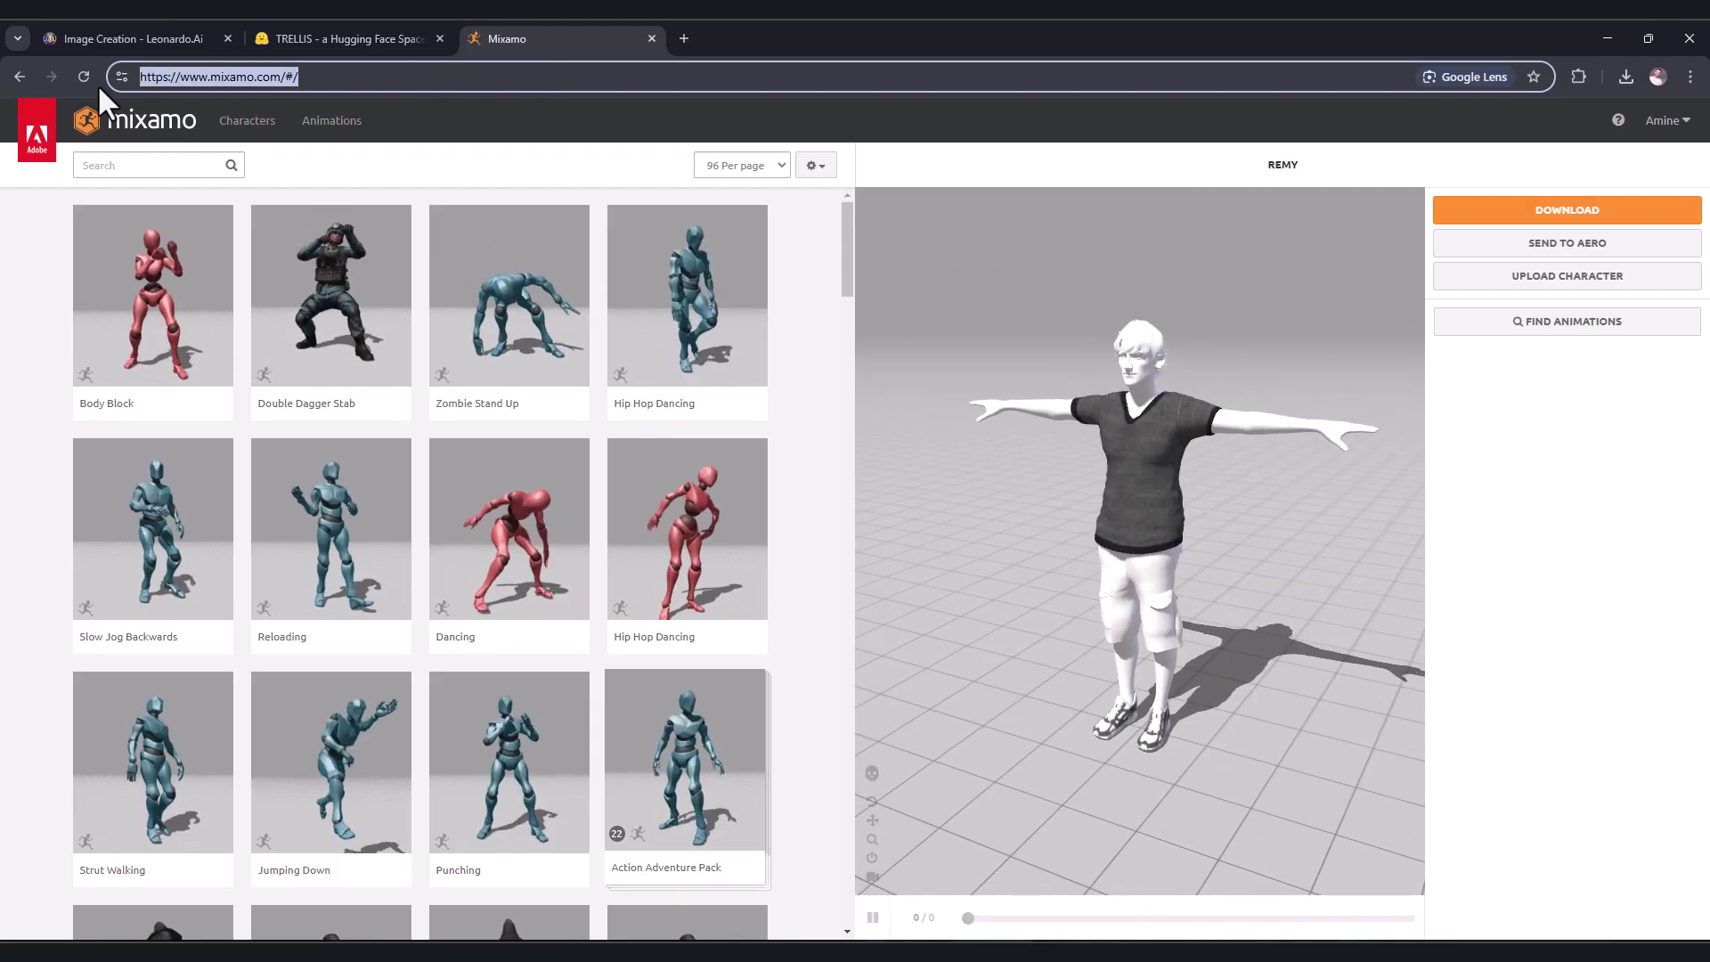
{"action": "left_click", "coordinate": [1622, 281]}
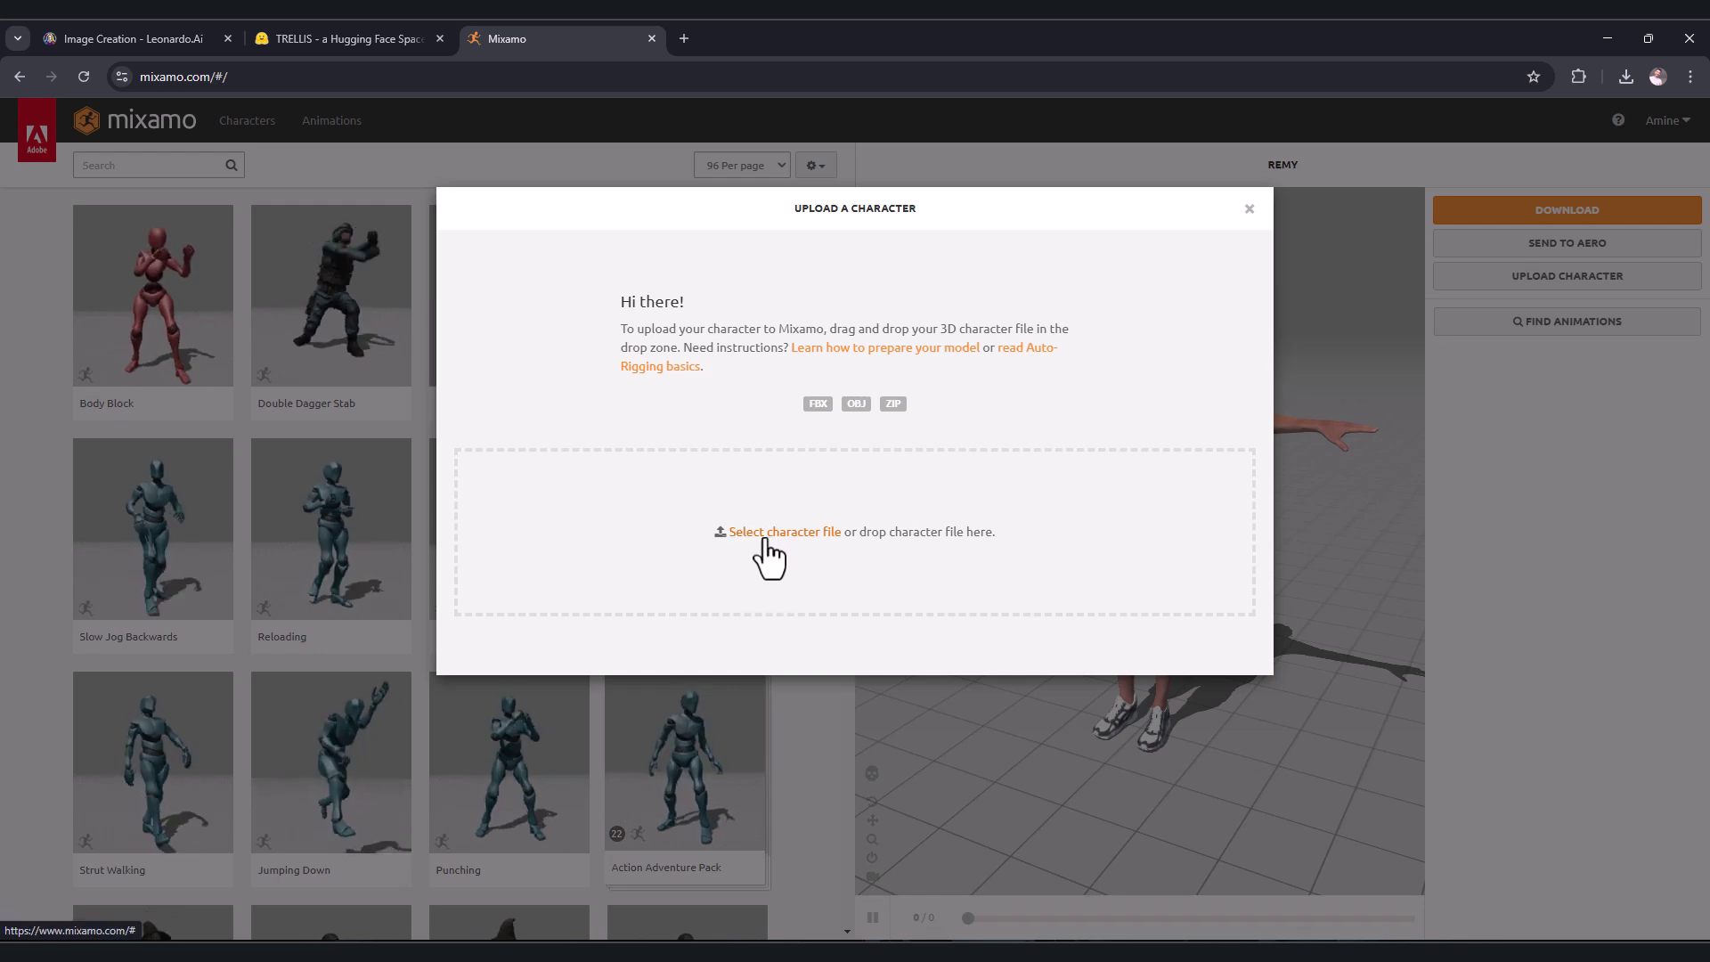
{"action": "left_click", "coordinate": [799, 540]}
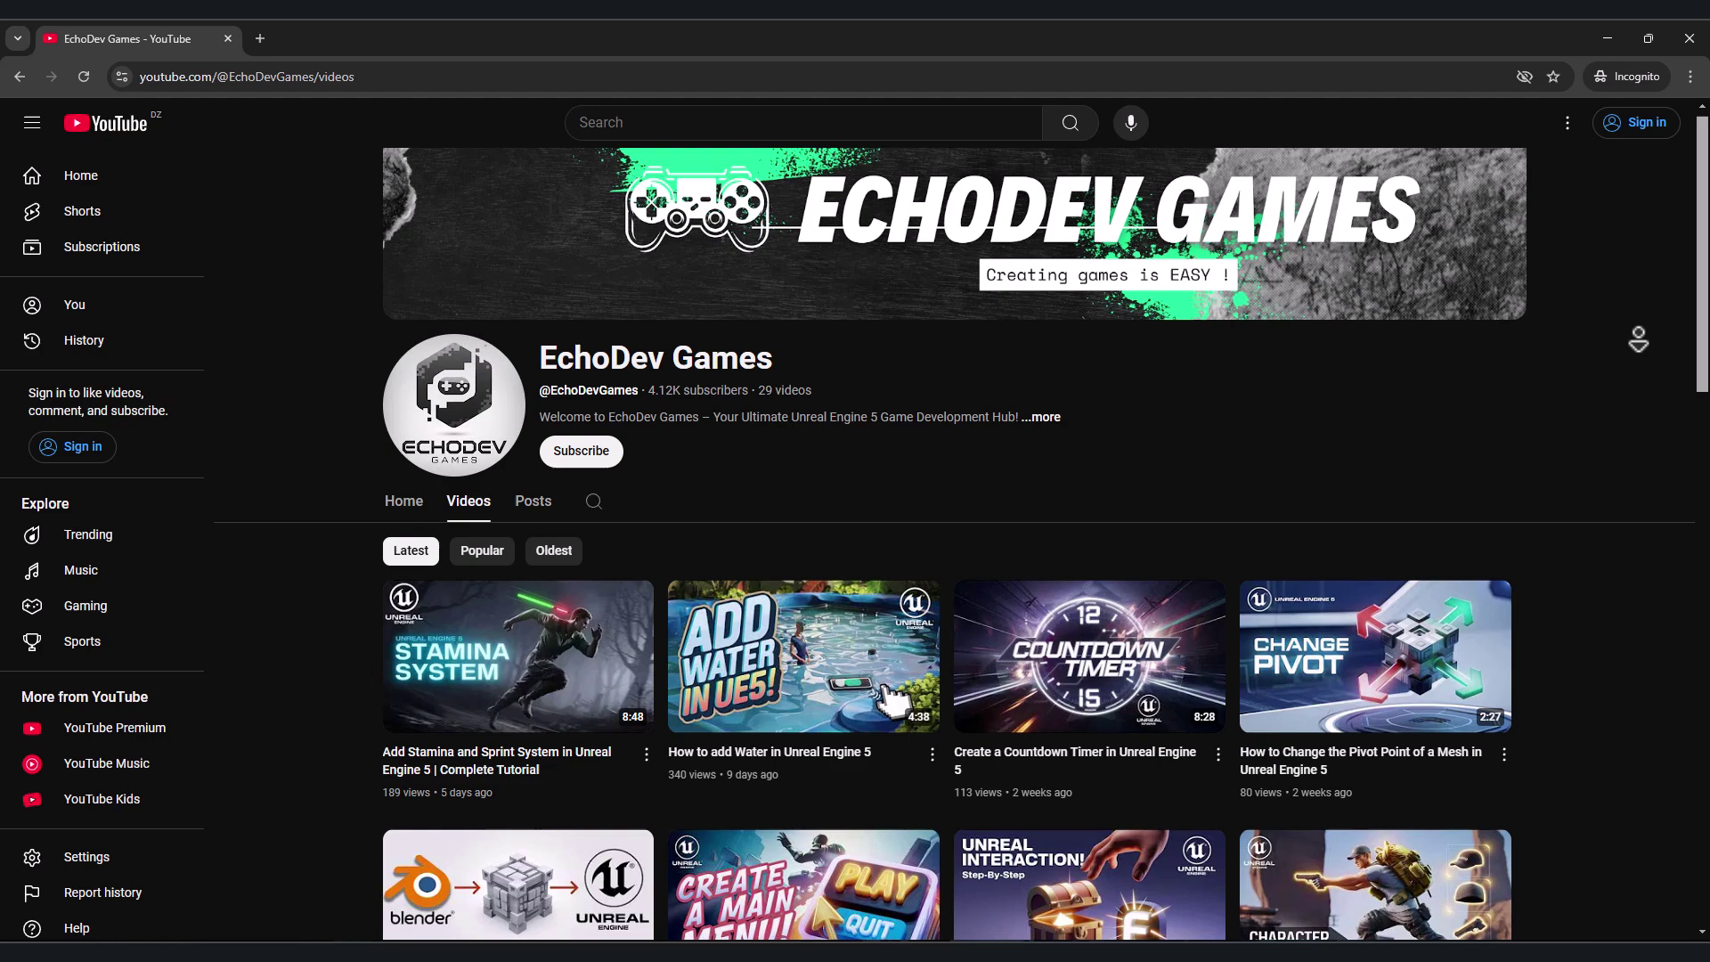
- Play EchoDev Games' Mixamo-to-UE5 import tutorial, scrub to about 1:18 and pause at 1:19
{"action": "middle_click", "coordinate": [1641, 372]}
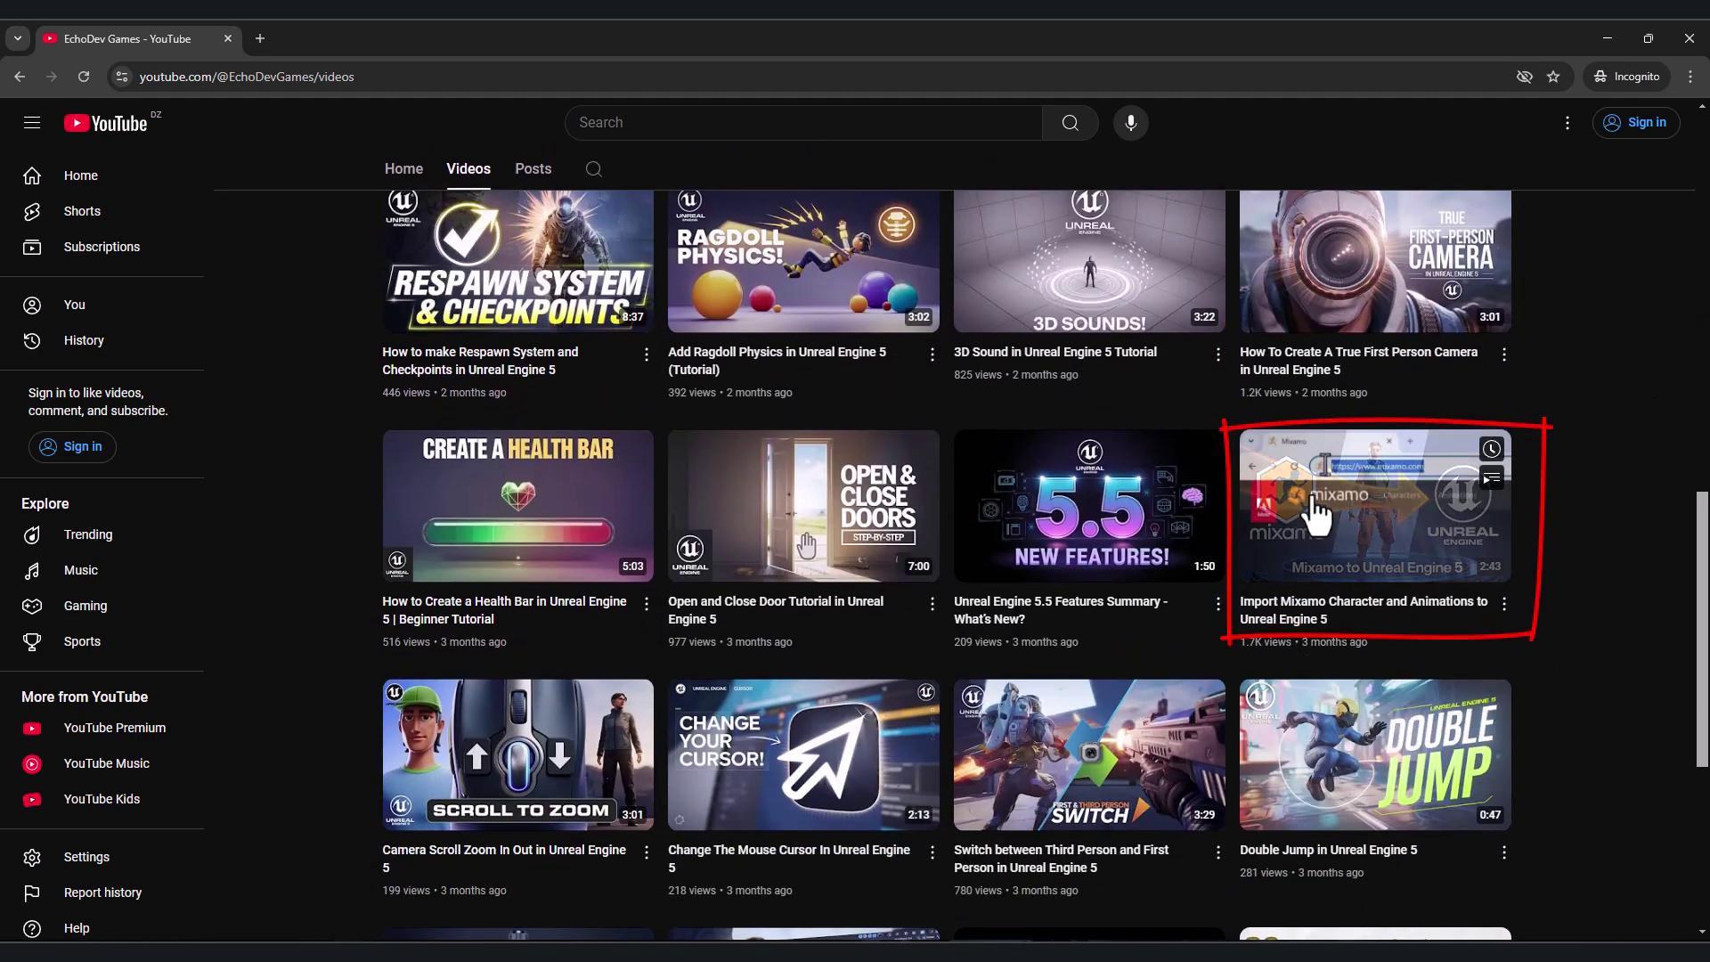
{"action": "left_click", "coordinate": [1274, 613]}
{"action": "left_click_drag", "start_coordinate": [501, 784], "coordinate": [636, 783]}
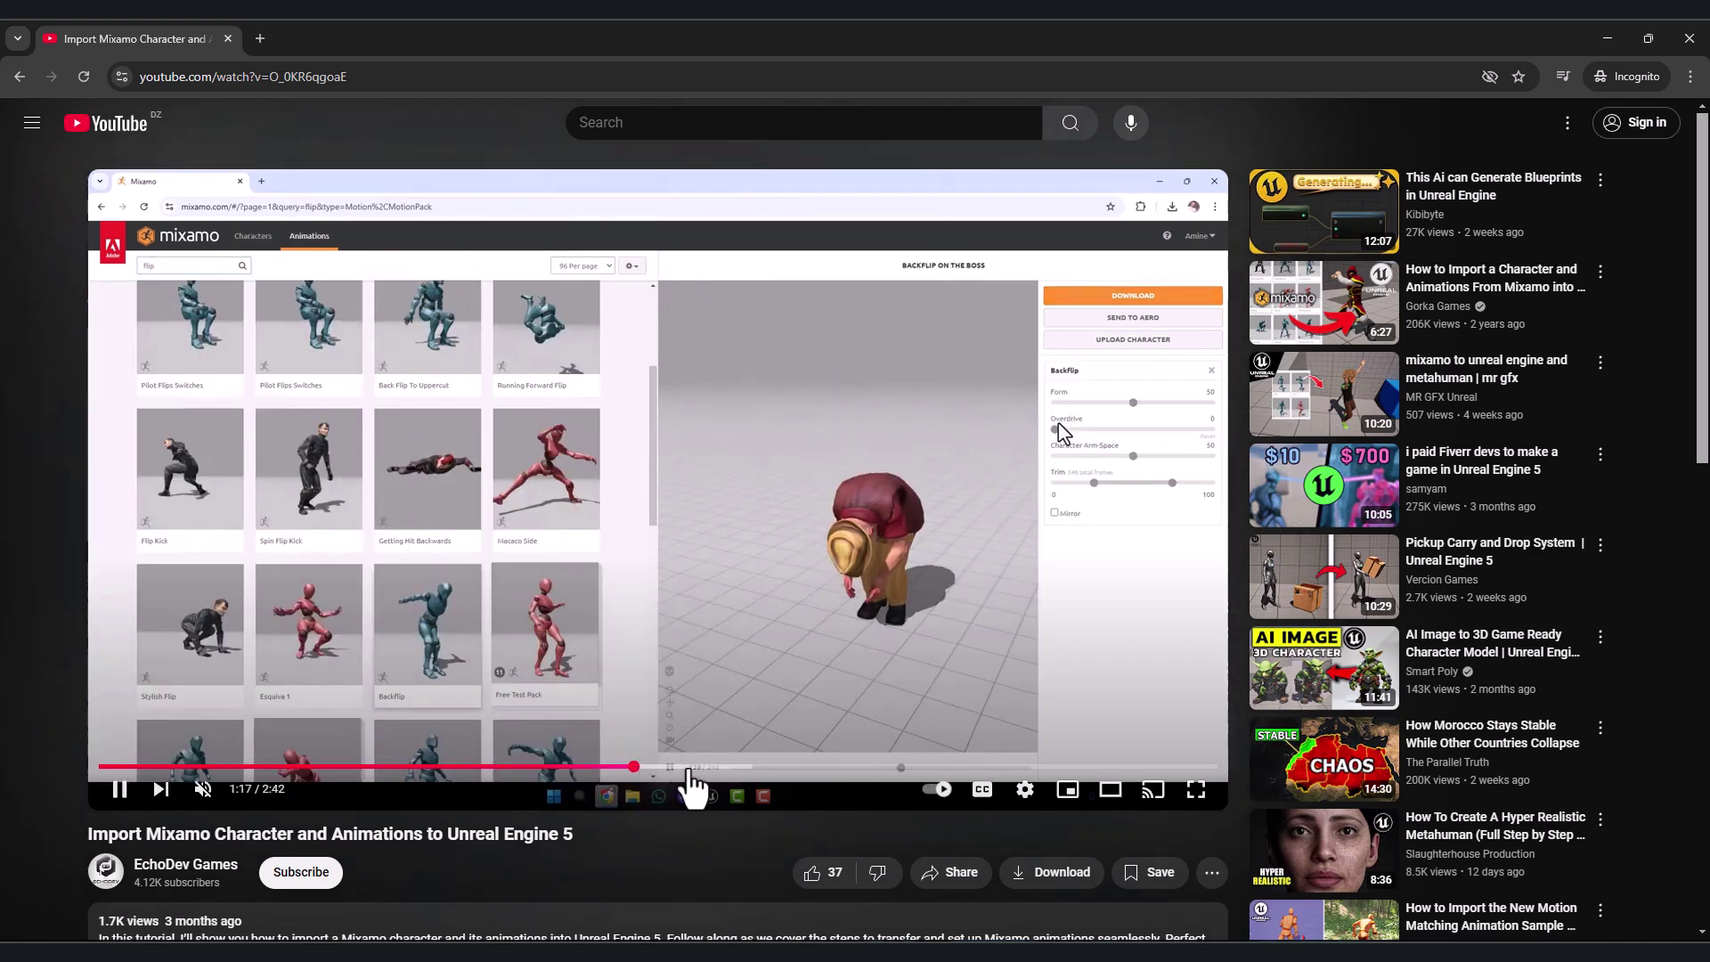
{"action": "left_click", "coordinate": [992, 588]}
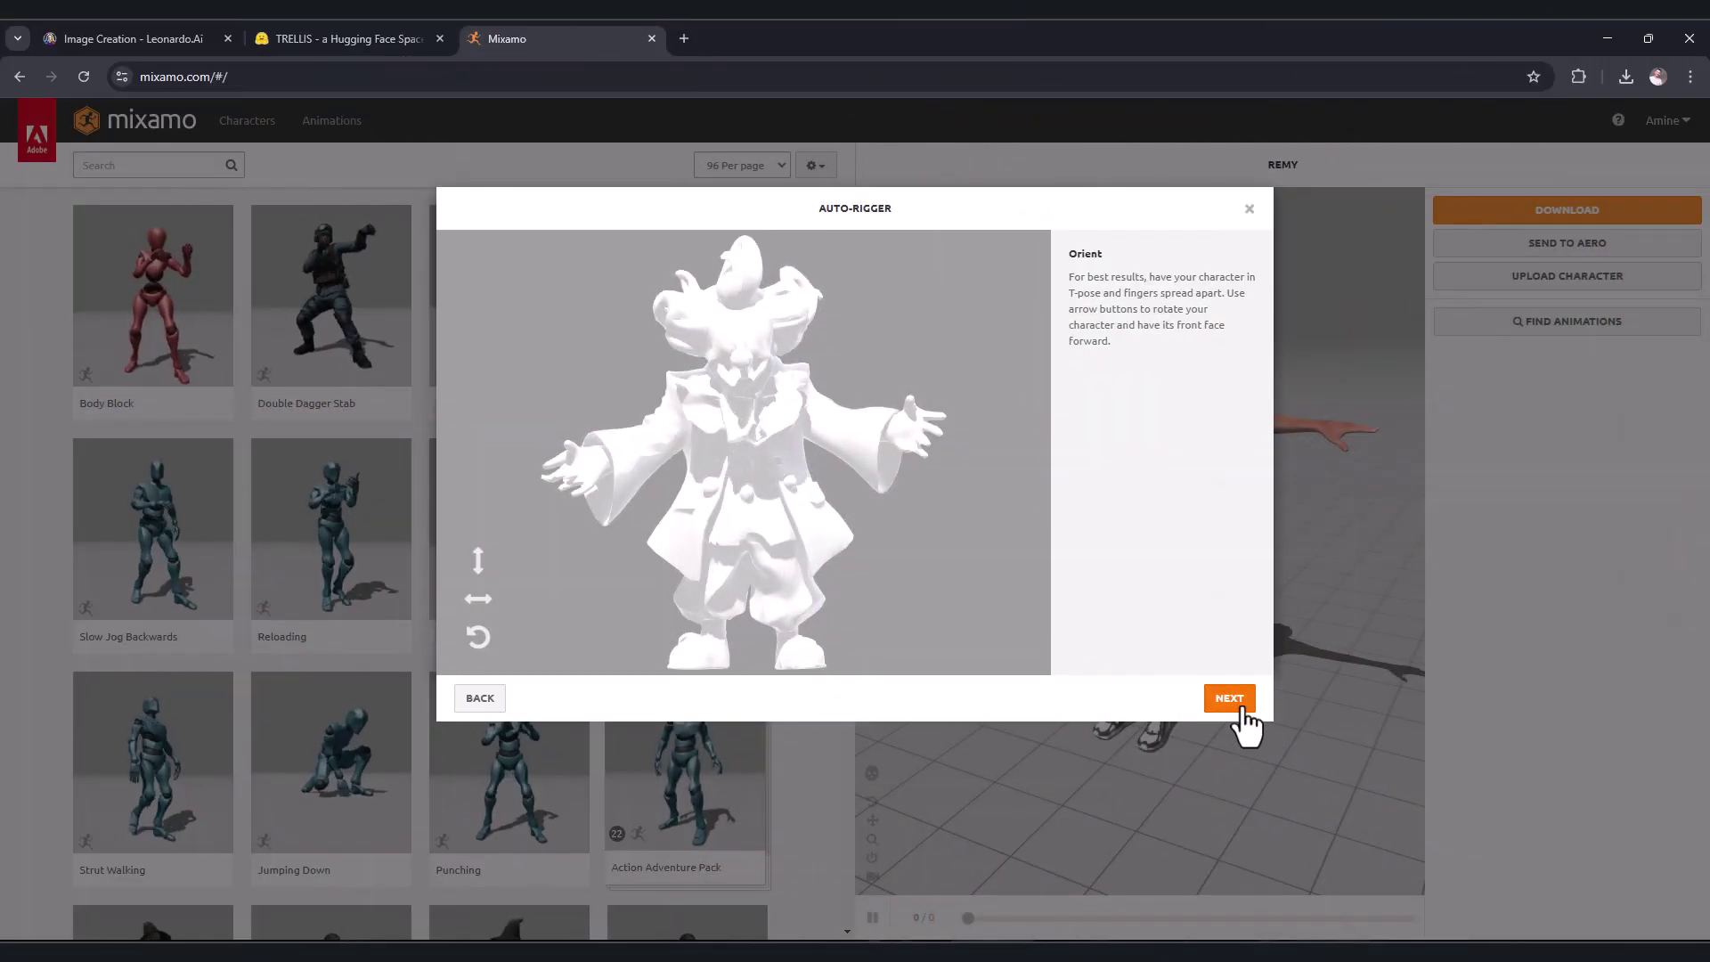
- Place the chin, wrist, elbow, knee and groin markers on the clown, toggling symmetry as needed
{"action": "left_click", "coordinate": [1240, 710]}
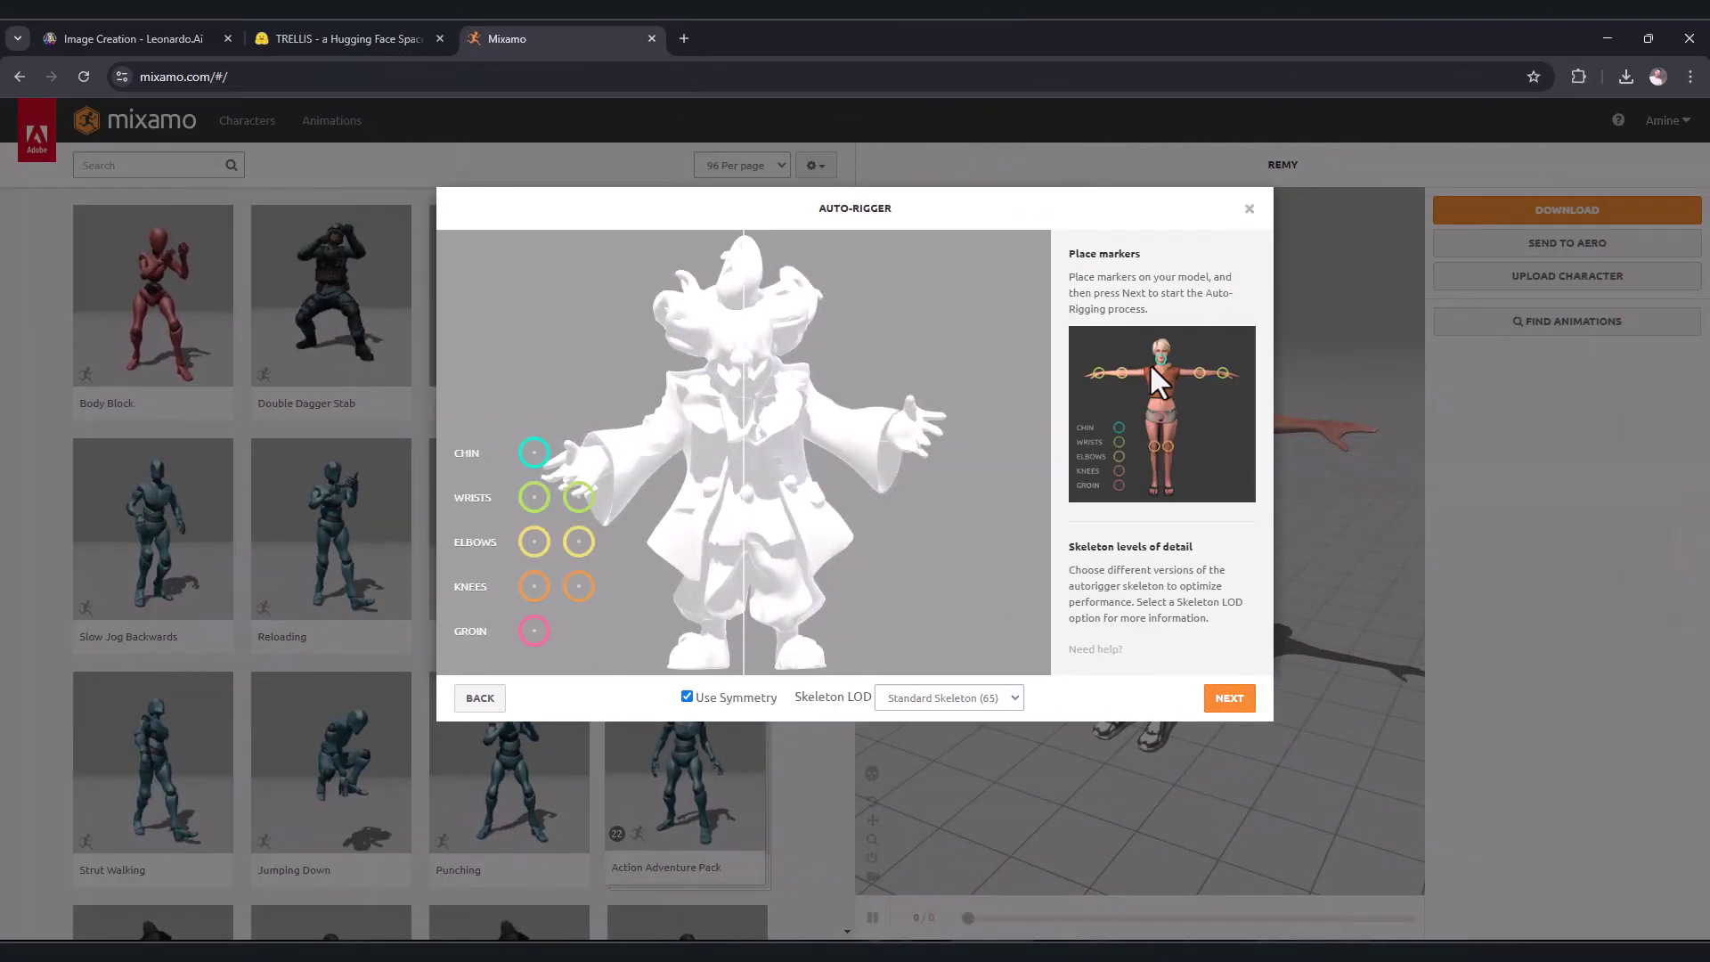
{"action": "left_click_drag", "start_coordinate": [534, 454], "coordinate": [743, 386]}
{"action": "left_click_drag", "start_coordinate": [579, 497], "coordinate": [889, 422]}
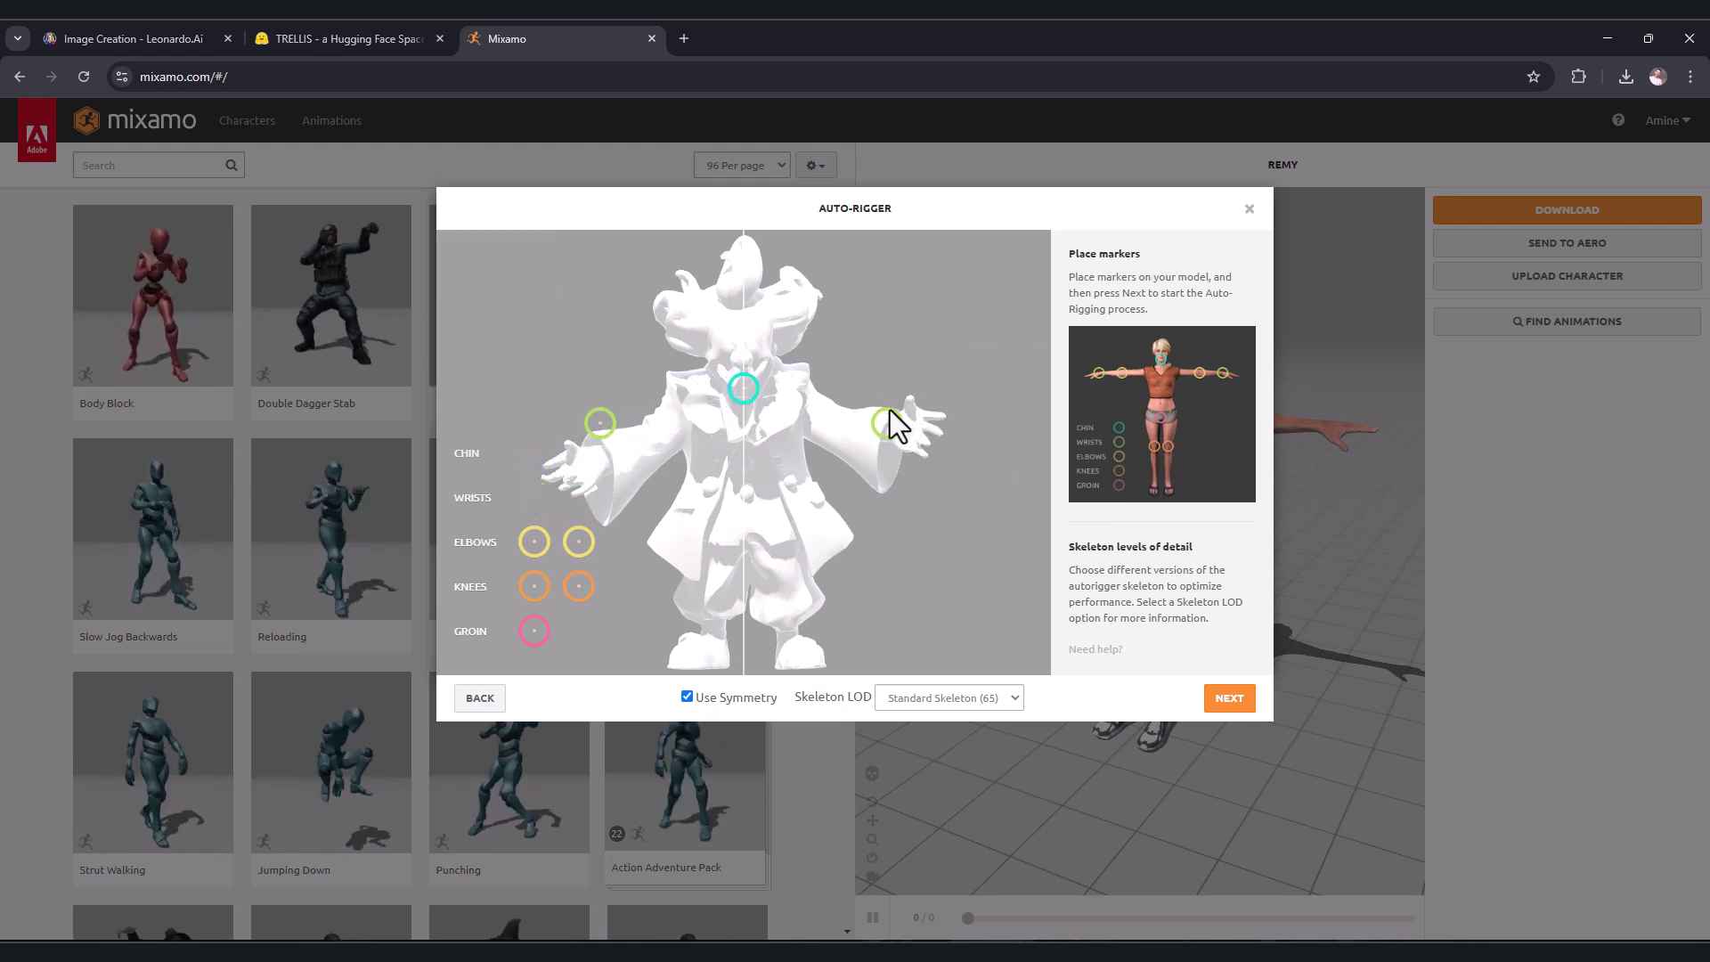
{"action": "left_click", "coordinate": [685, 697]}
{"action": "left_click_drag", "start_coordinate": [600, 425], "coordinate": [606, 458]}
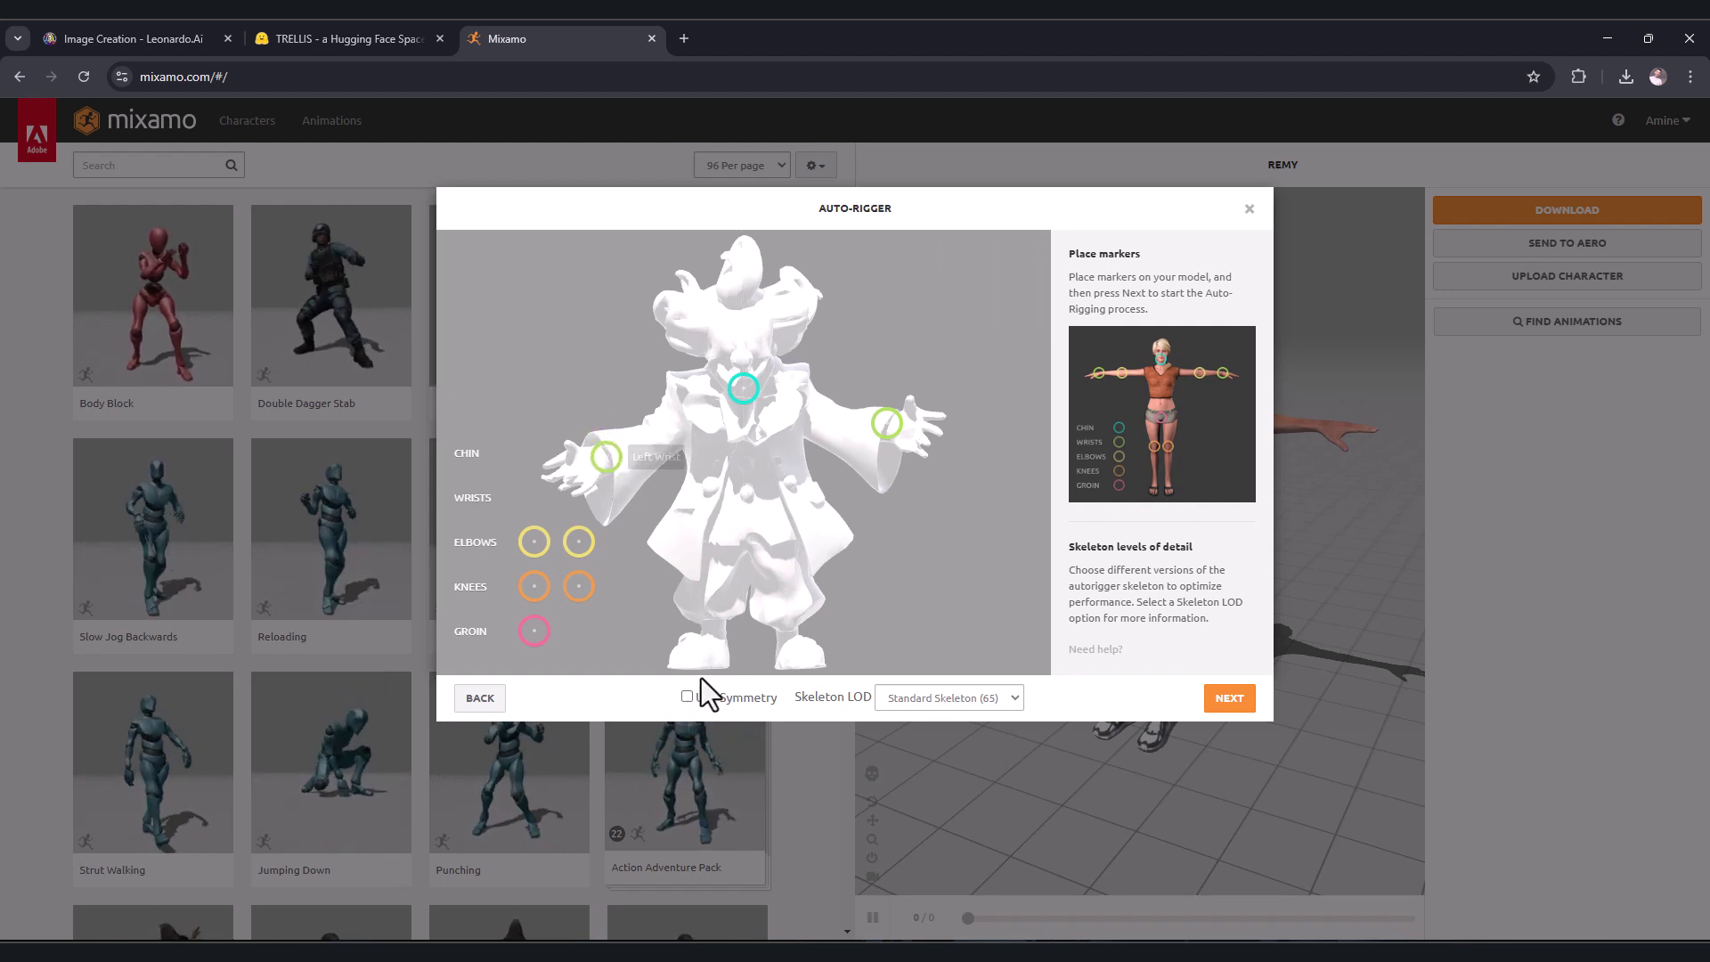
{"action": "left_click", "coordinate": [685, 696]}
{"action": "left_click_drag", "start_coordinate": [579, 542], "coordinate": [835, 418]}
{"action": "left_click", "coordinate": [685, 696]}
{"action": "left_click", "coordinate": [685, 696]}
{"action": "left_click_drag", "start_coordinate": [575, 585], "coordinate": [784, 580]}
{"action": "left_click", "coordinate": [686, 697]}
{"action": "left_click_drag", "start_coordinate": [534, 630], "coordinate": [747, 537]}
- Choose the No Fingers (25) skeleton and start auto-rigging
{"action": "left_click", "coordinate": [949, 697]}
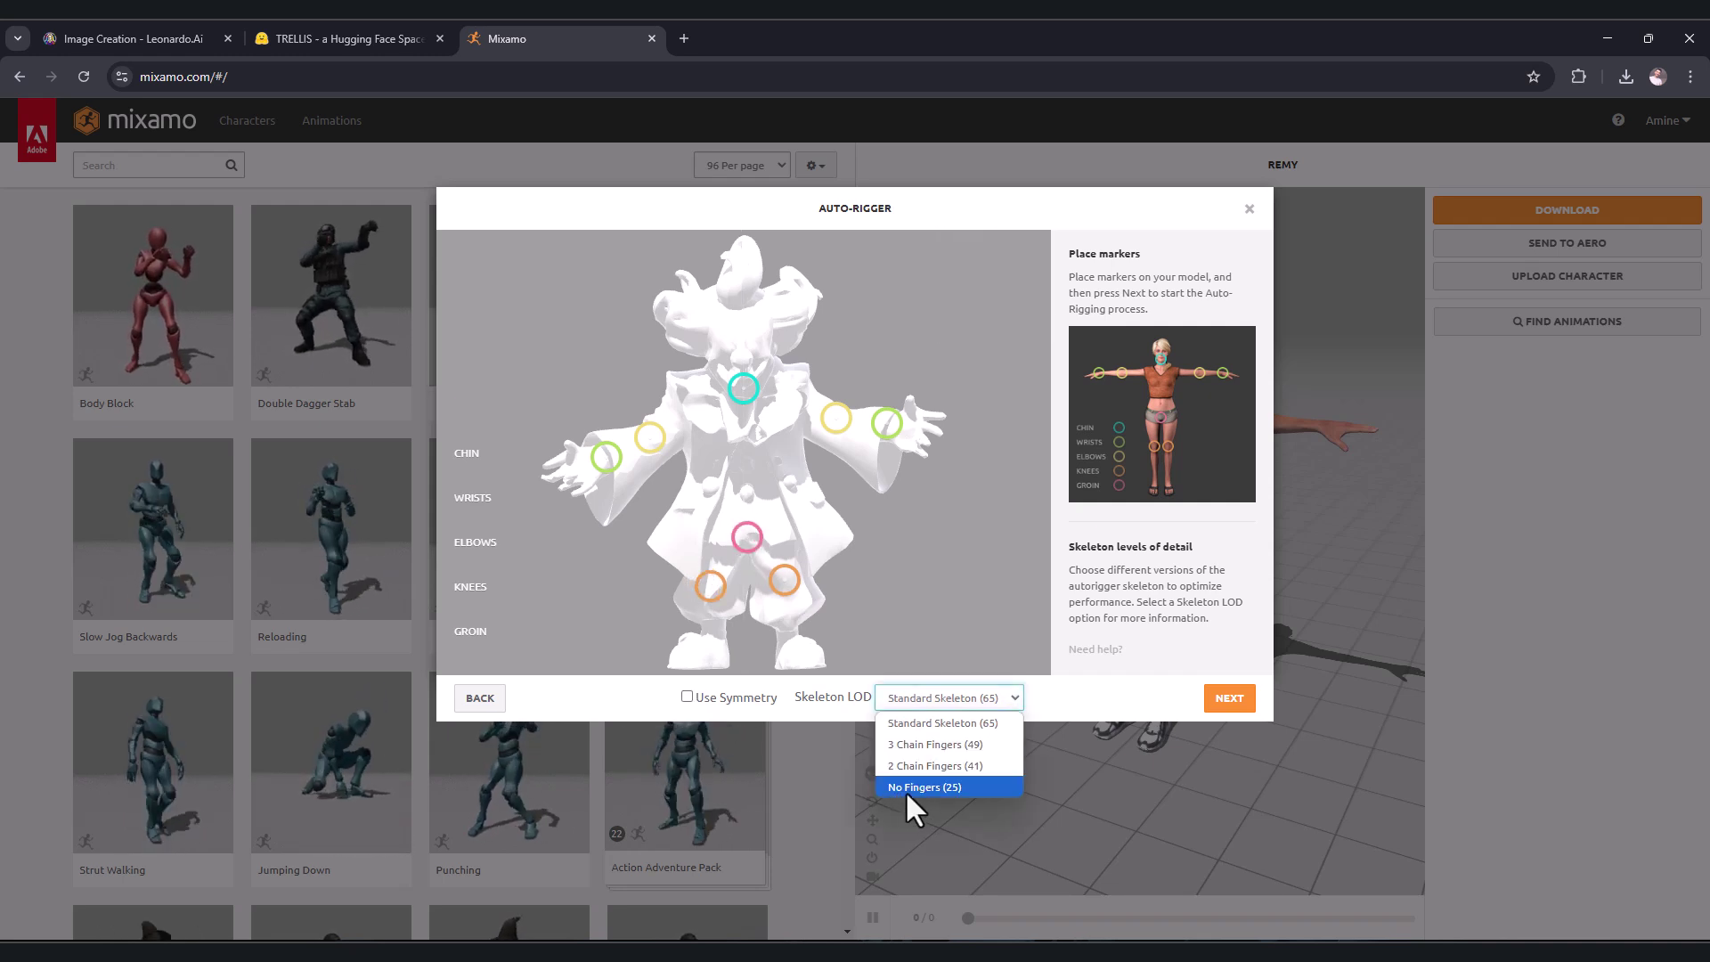
{"action": "left_click", "coordinate": [907, 787]}
{"action": "left_click", "coordinate": [1227, 698]}
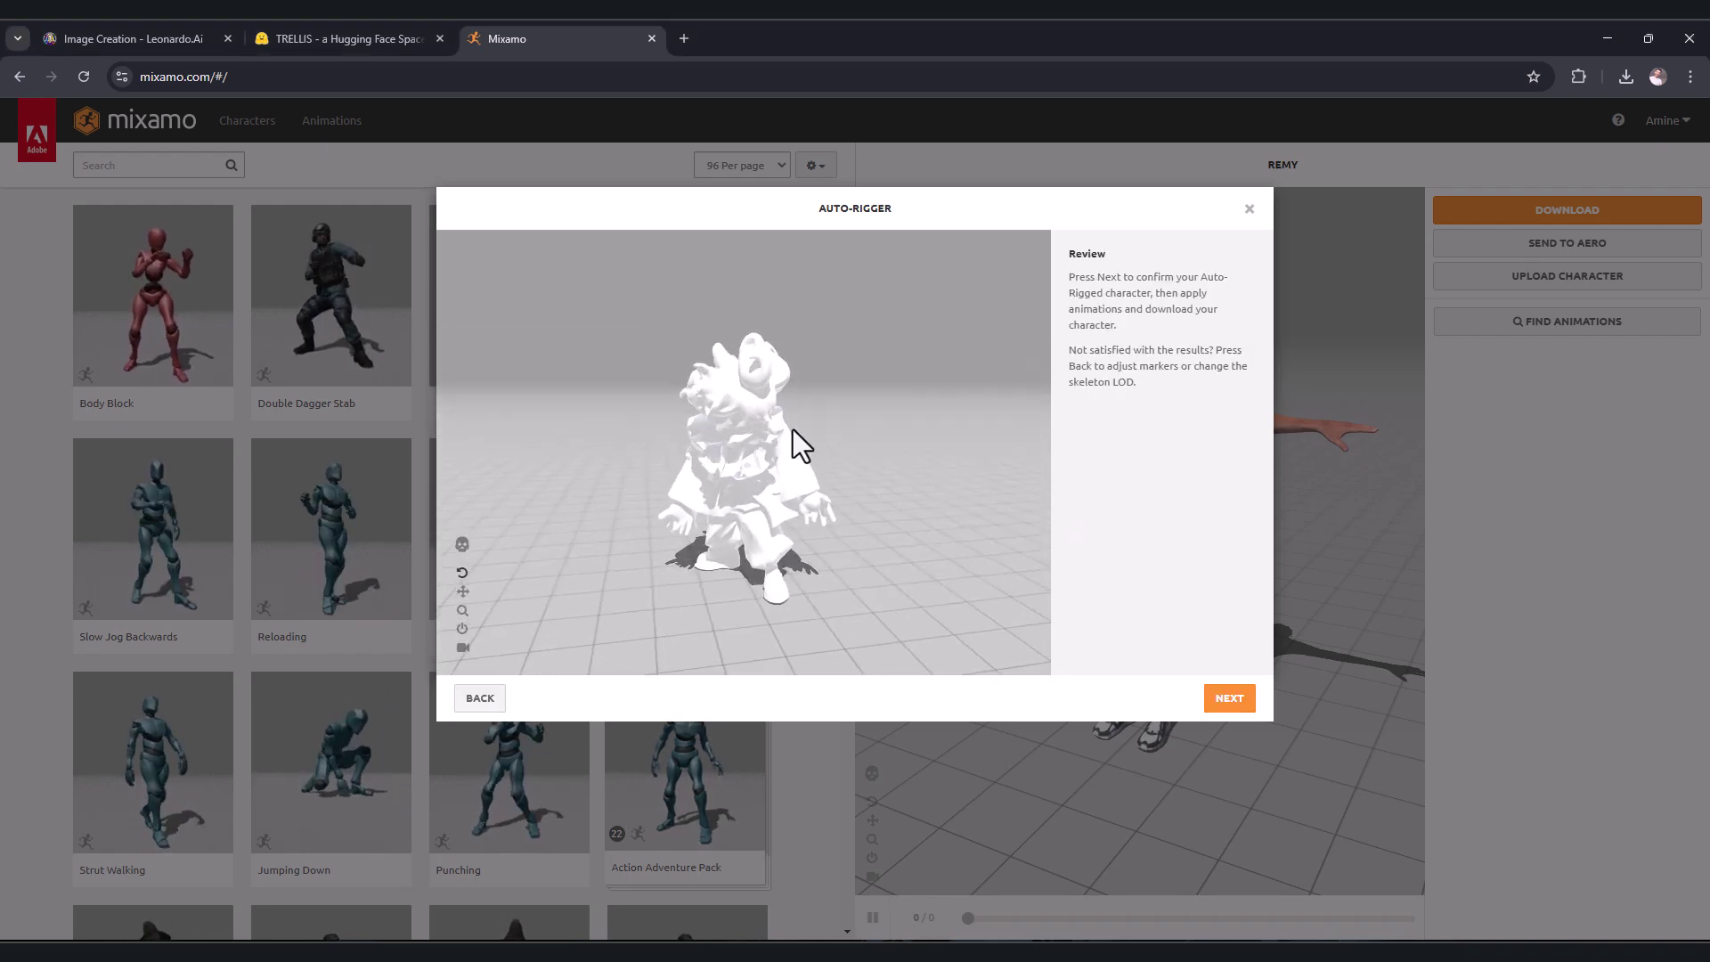
- Accept the rigged clown, search 'jump', apply the Jumping animation and open its download settings
{"action": "left_click", "coordinate": [1229, 699]}
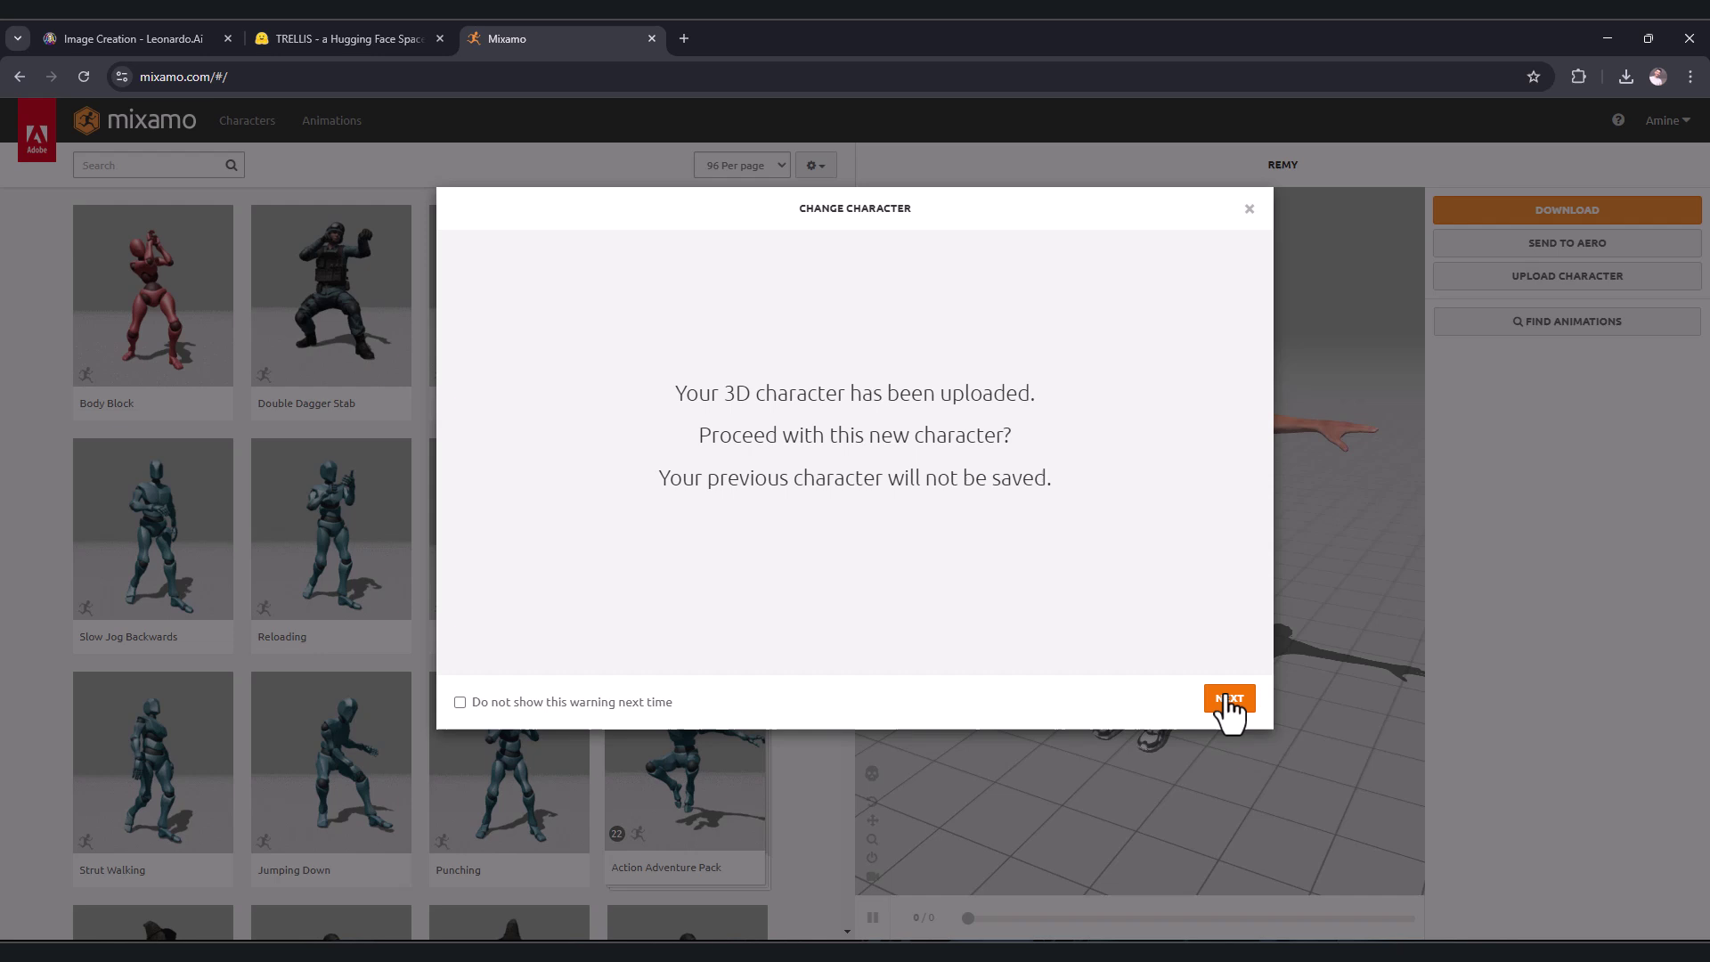
{"action": "left_click", "coordinate": [1230, 699]}
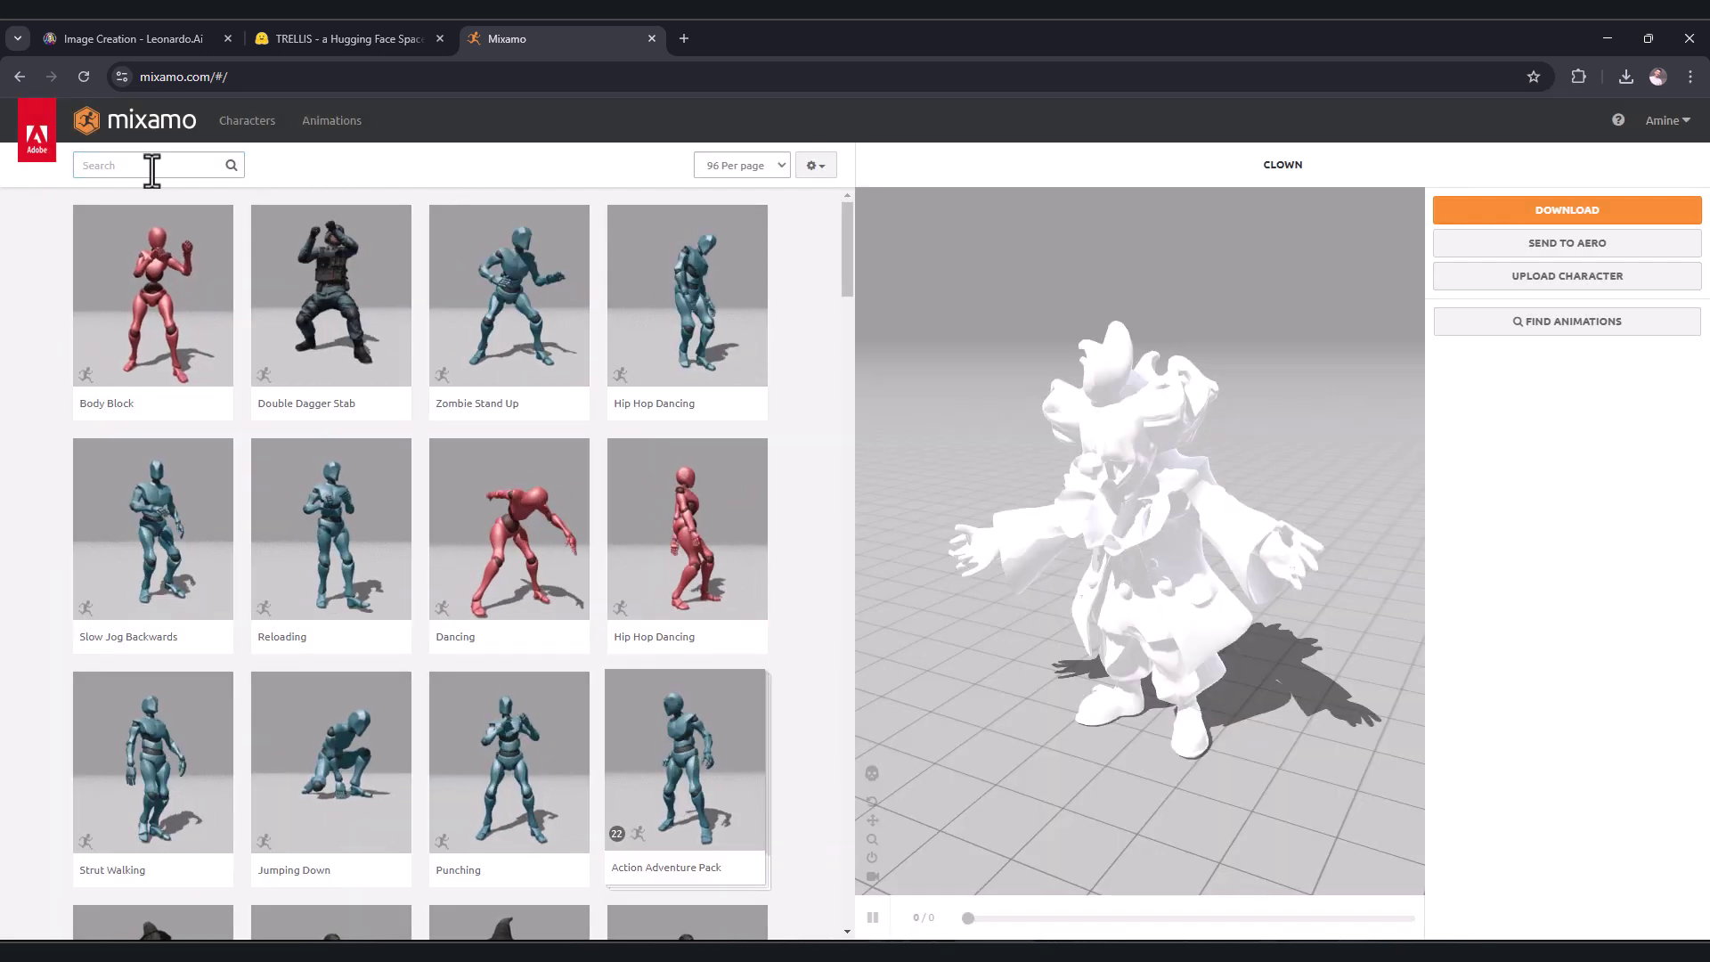
{"action": "left_click", "coordinate": [338, 129]}
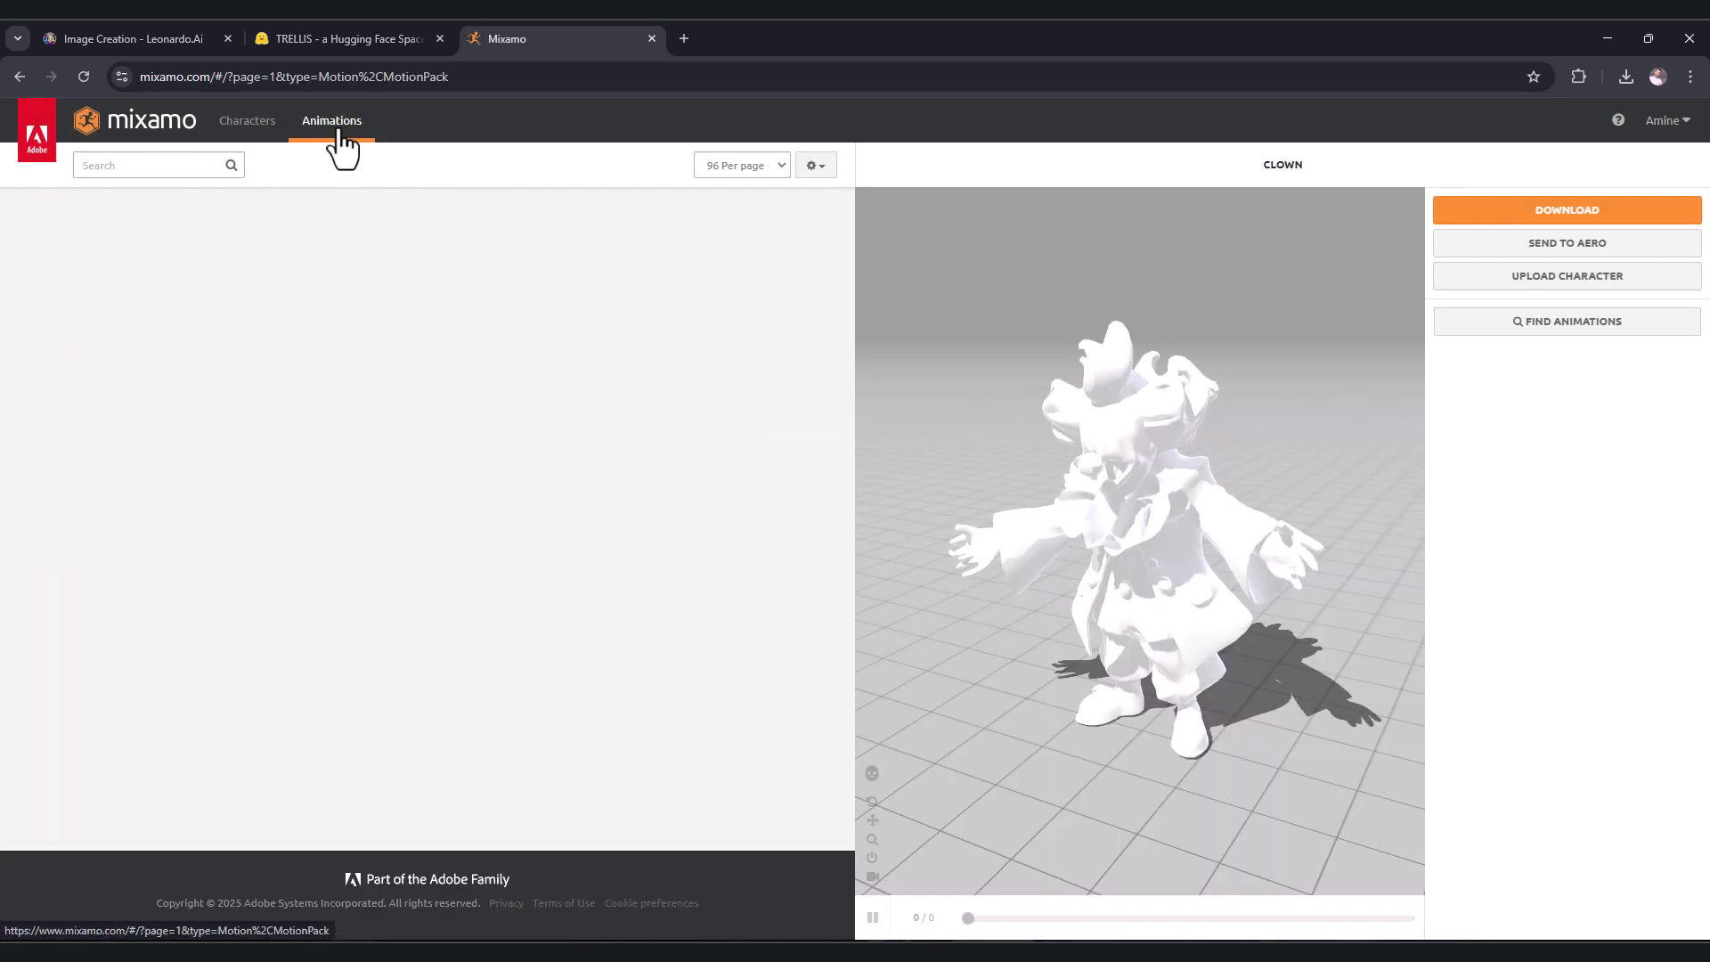
{"action": "left_click", "coordinate": [150, 165]}
{"action": "type", "text": "j"}
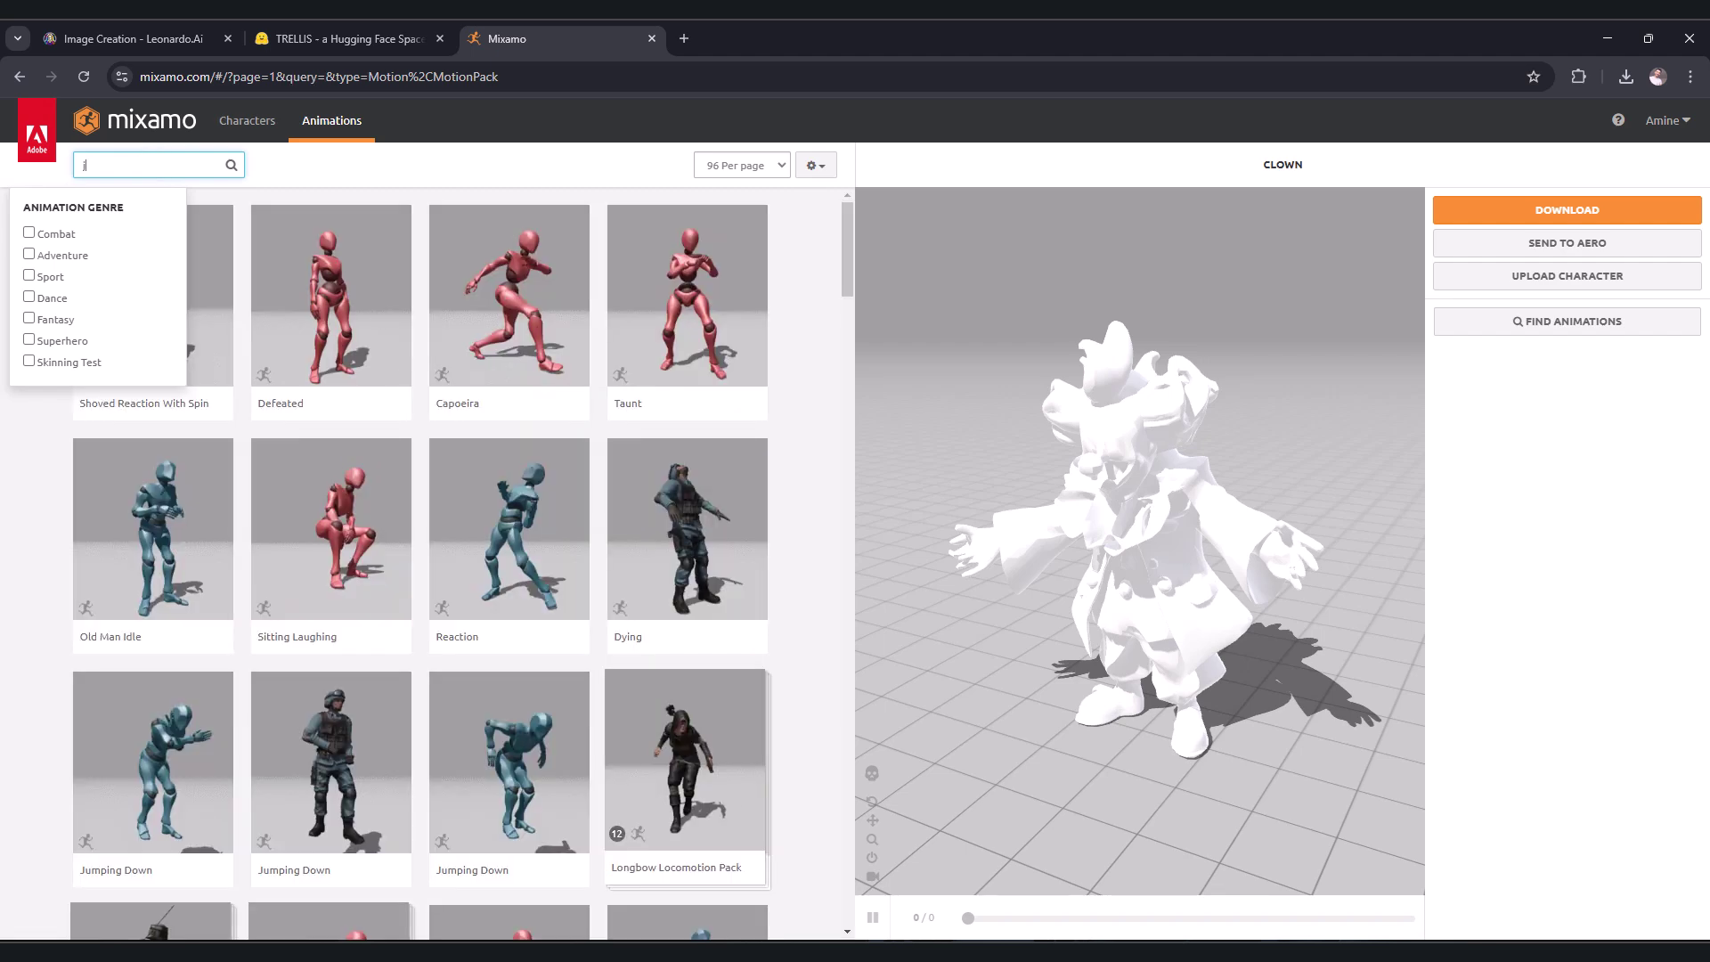
{"action": "type", "text": "ump"}
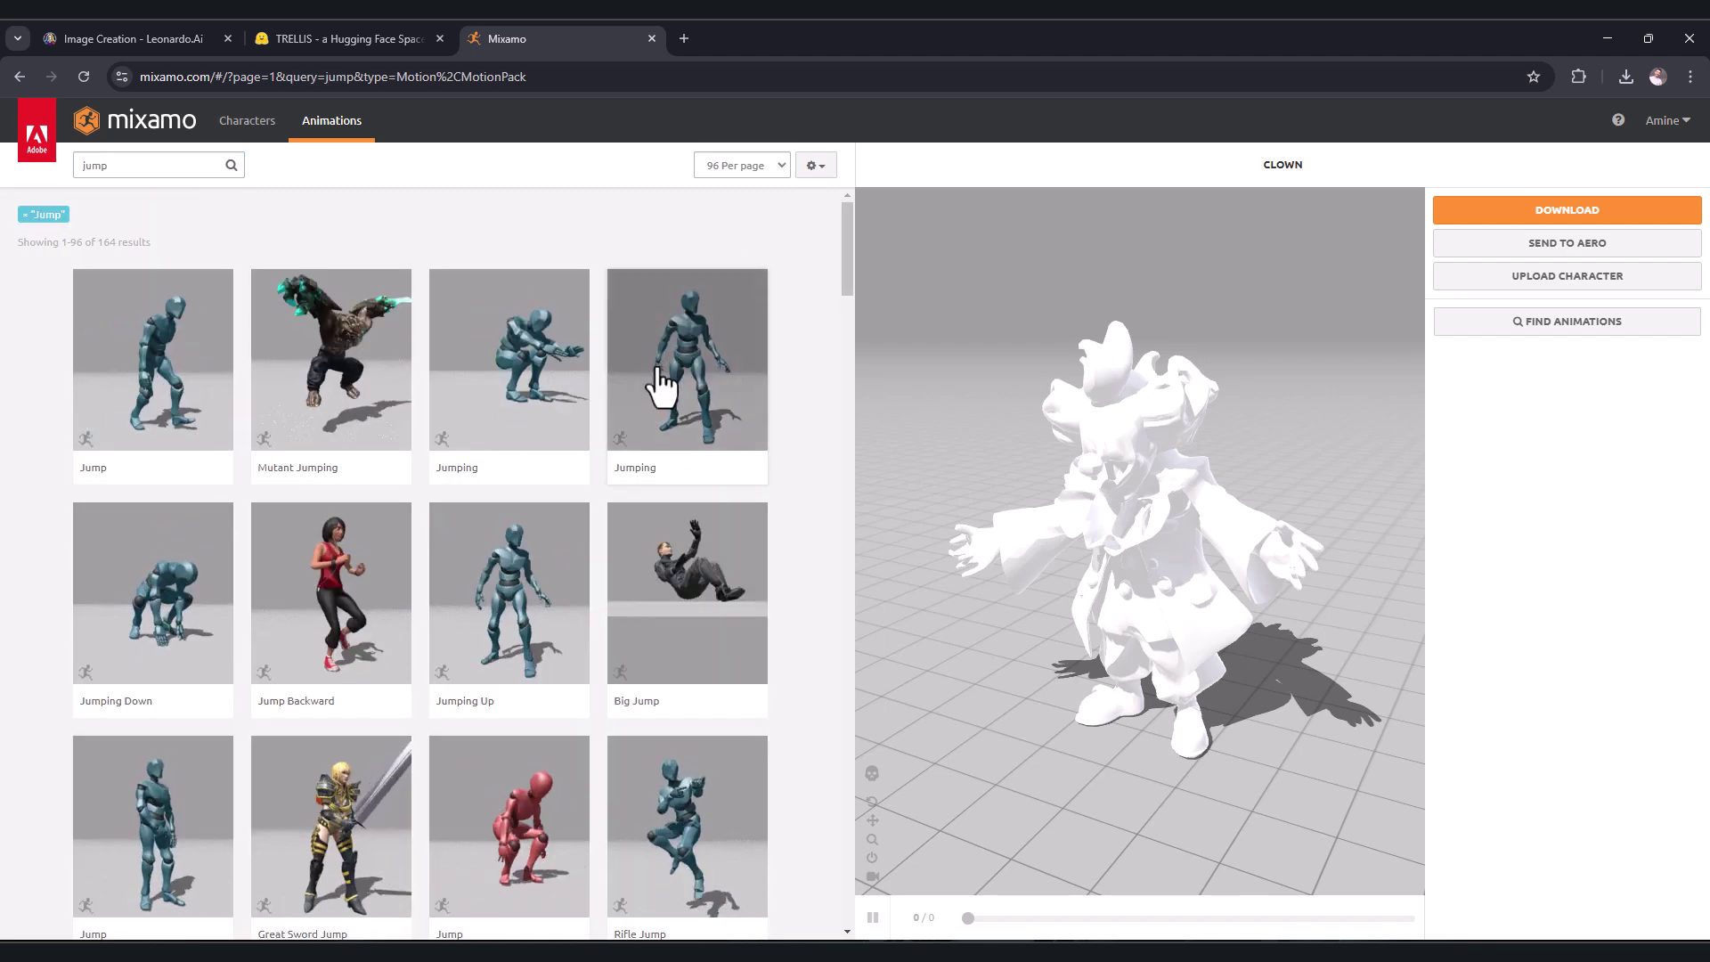
{"action": "left_click", "coordinate": [702, 366]}
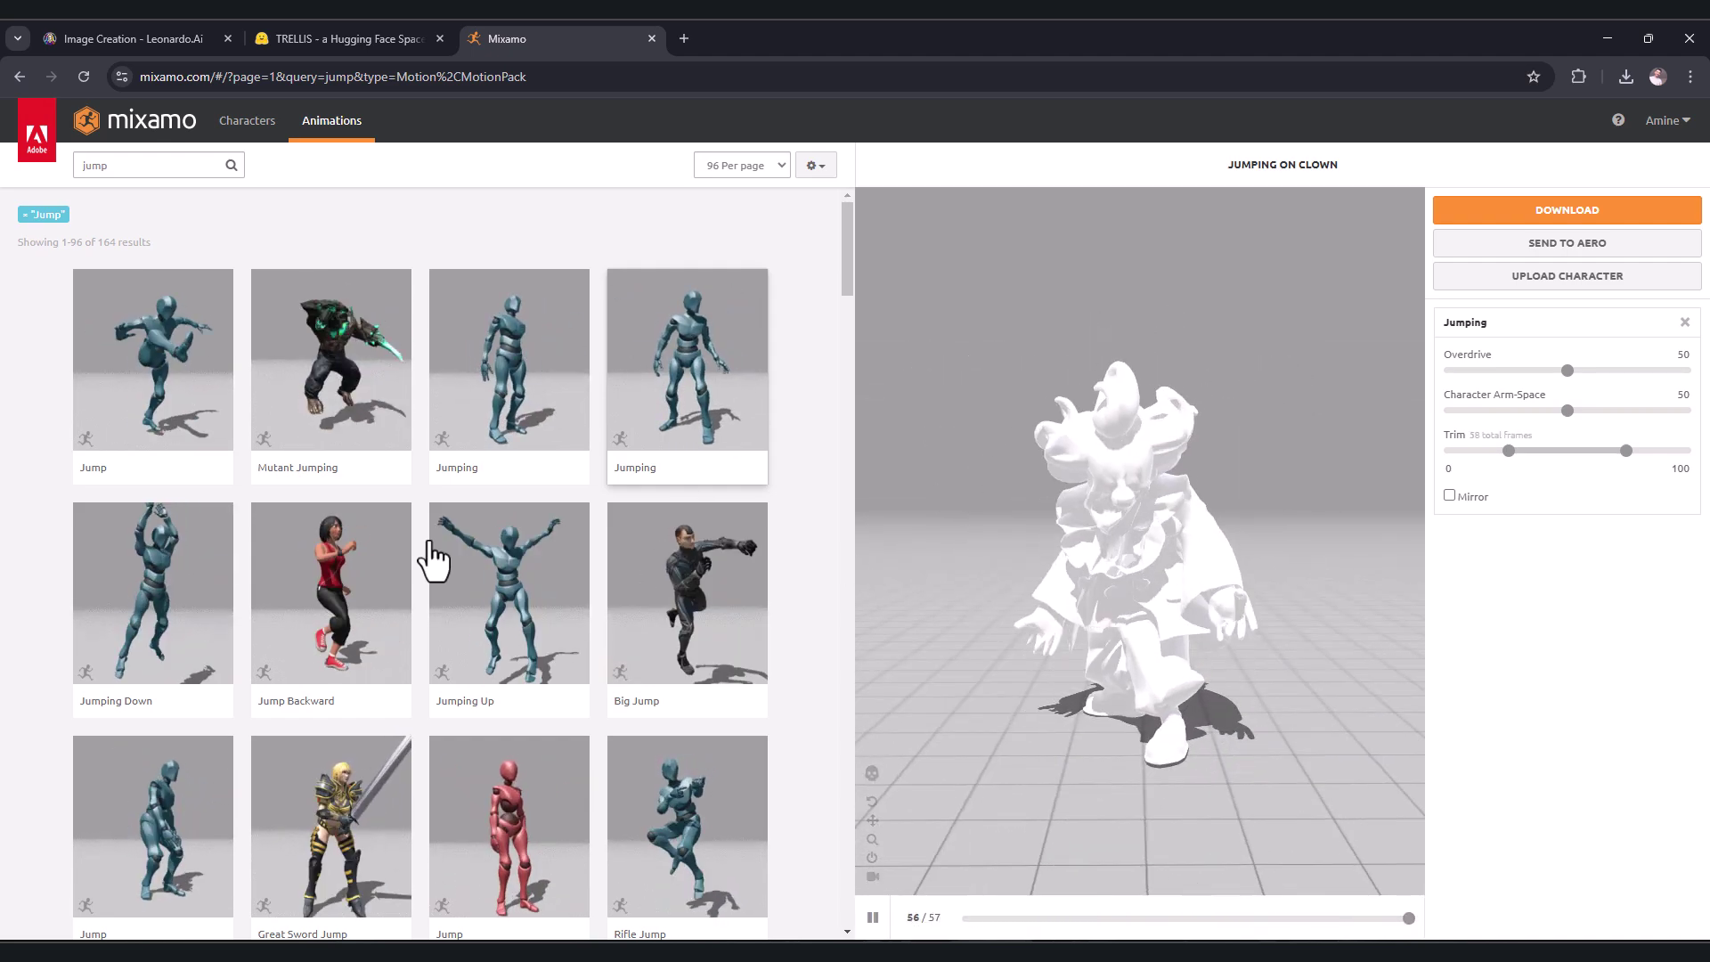
{"action": "left_click", "coordinate": [1613, 220]}
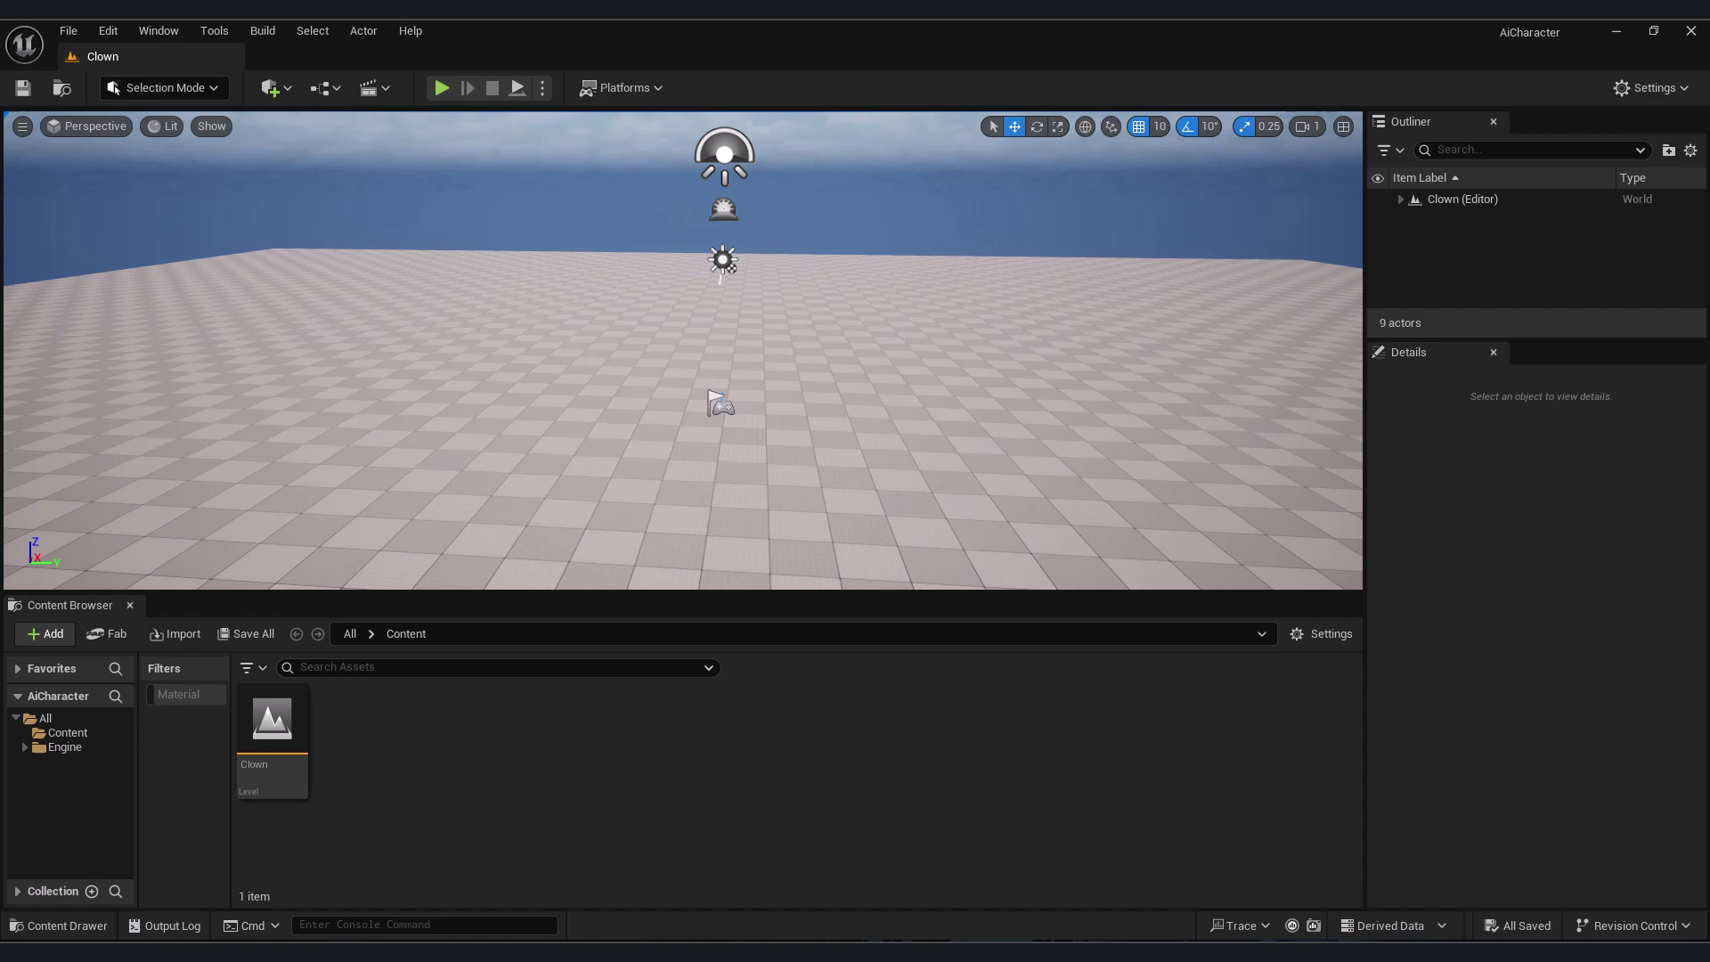
- Import the Jumping FBX into /Game, bringing in its mesh, skeleton, physics asset, animation and material
{"action": "right_click", "coordinate": [501, 757]}
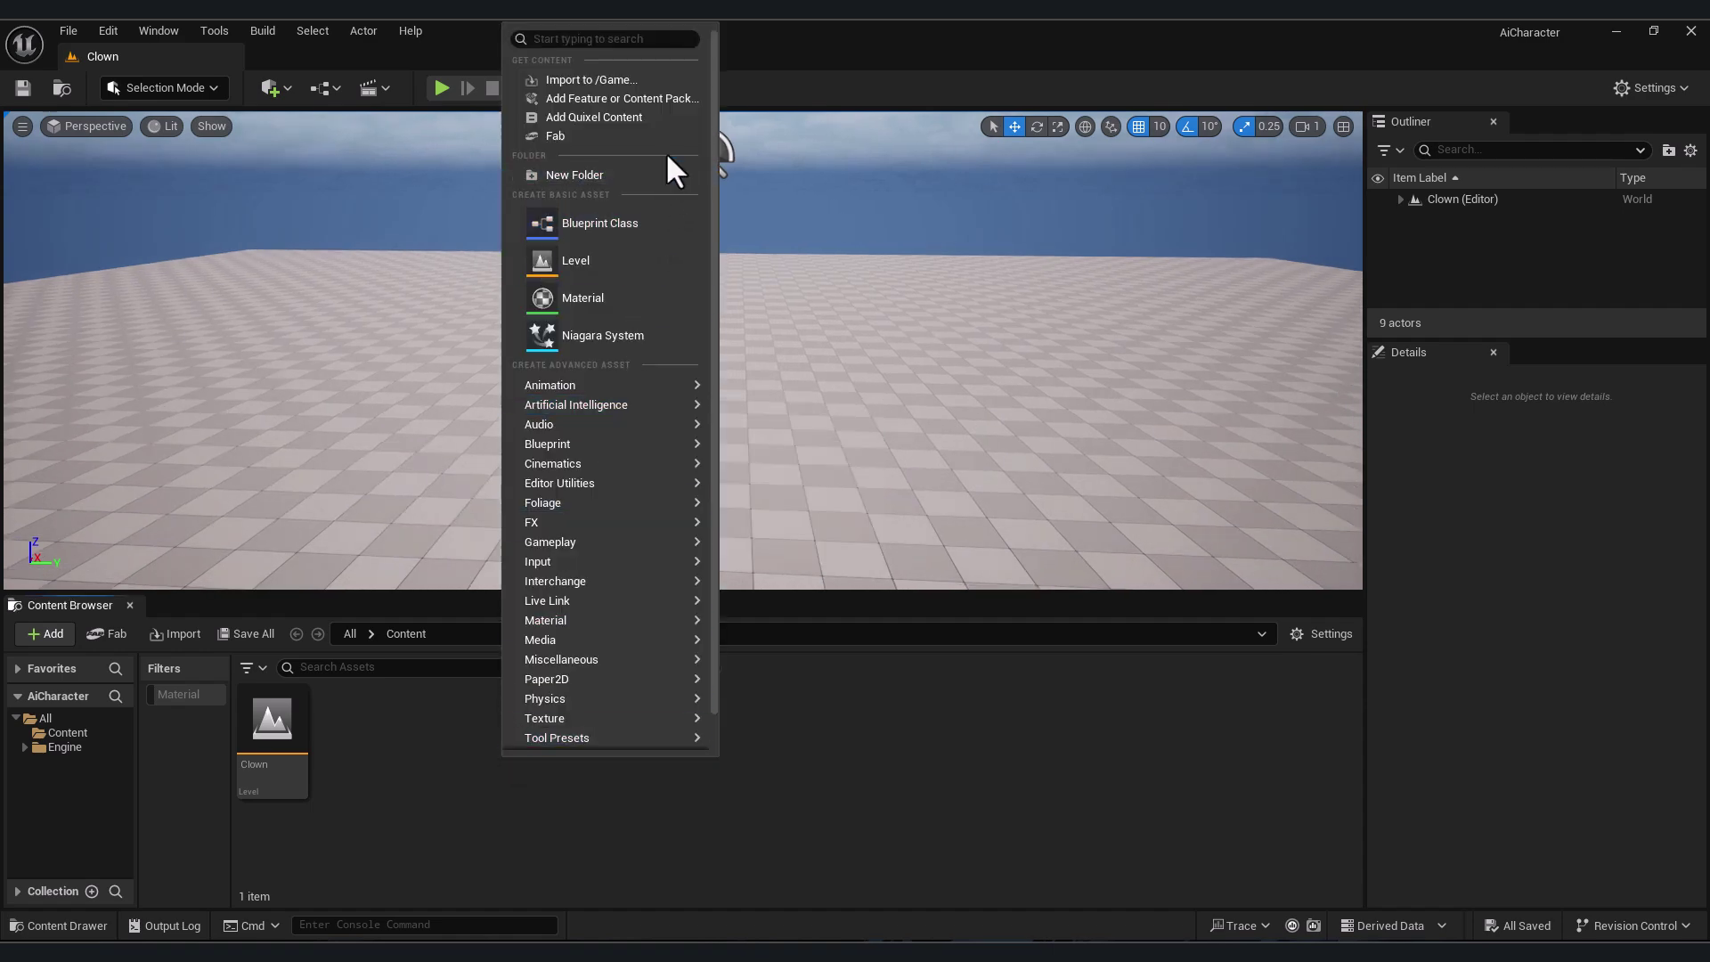
{"action": "left_click", "coordinate": [653, 78]}
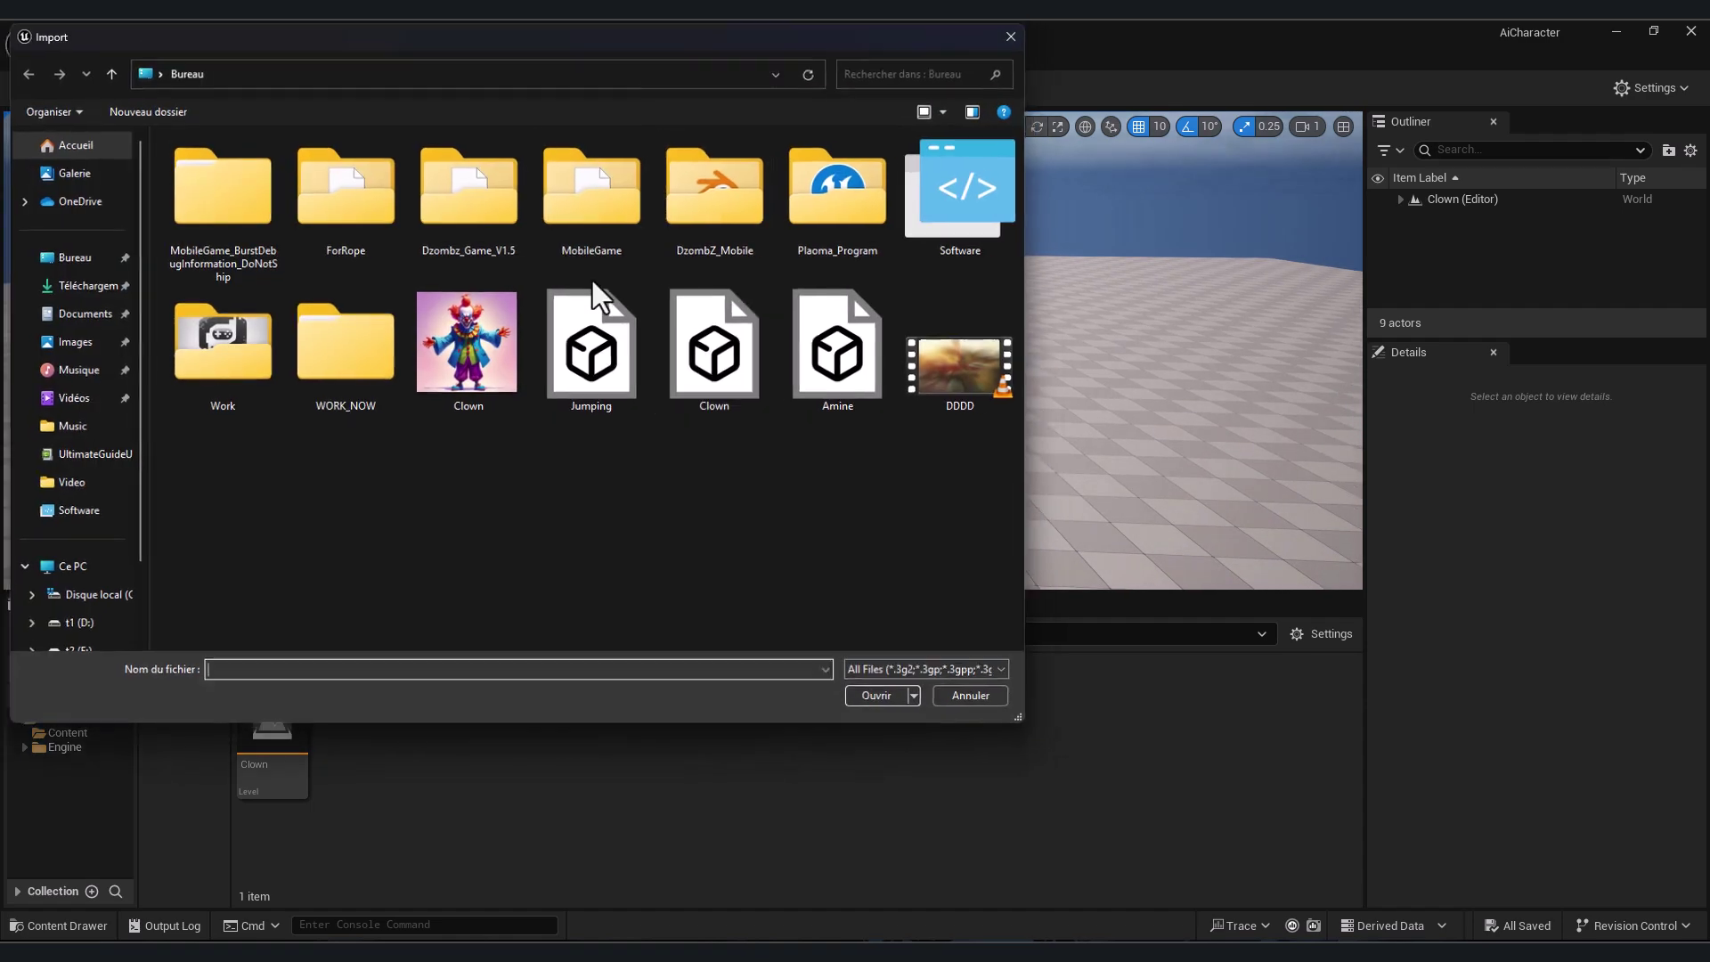
{"action": "left_click", "coordinate": [570, 374]}
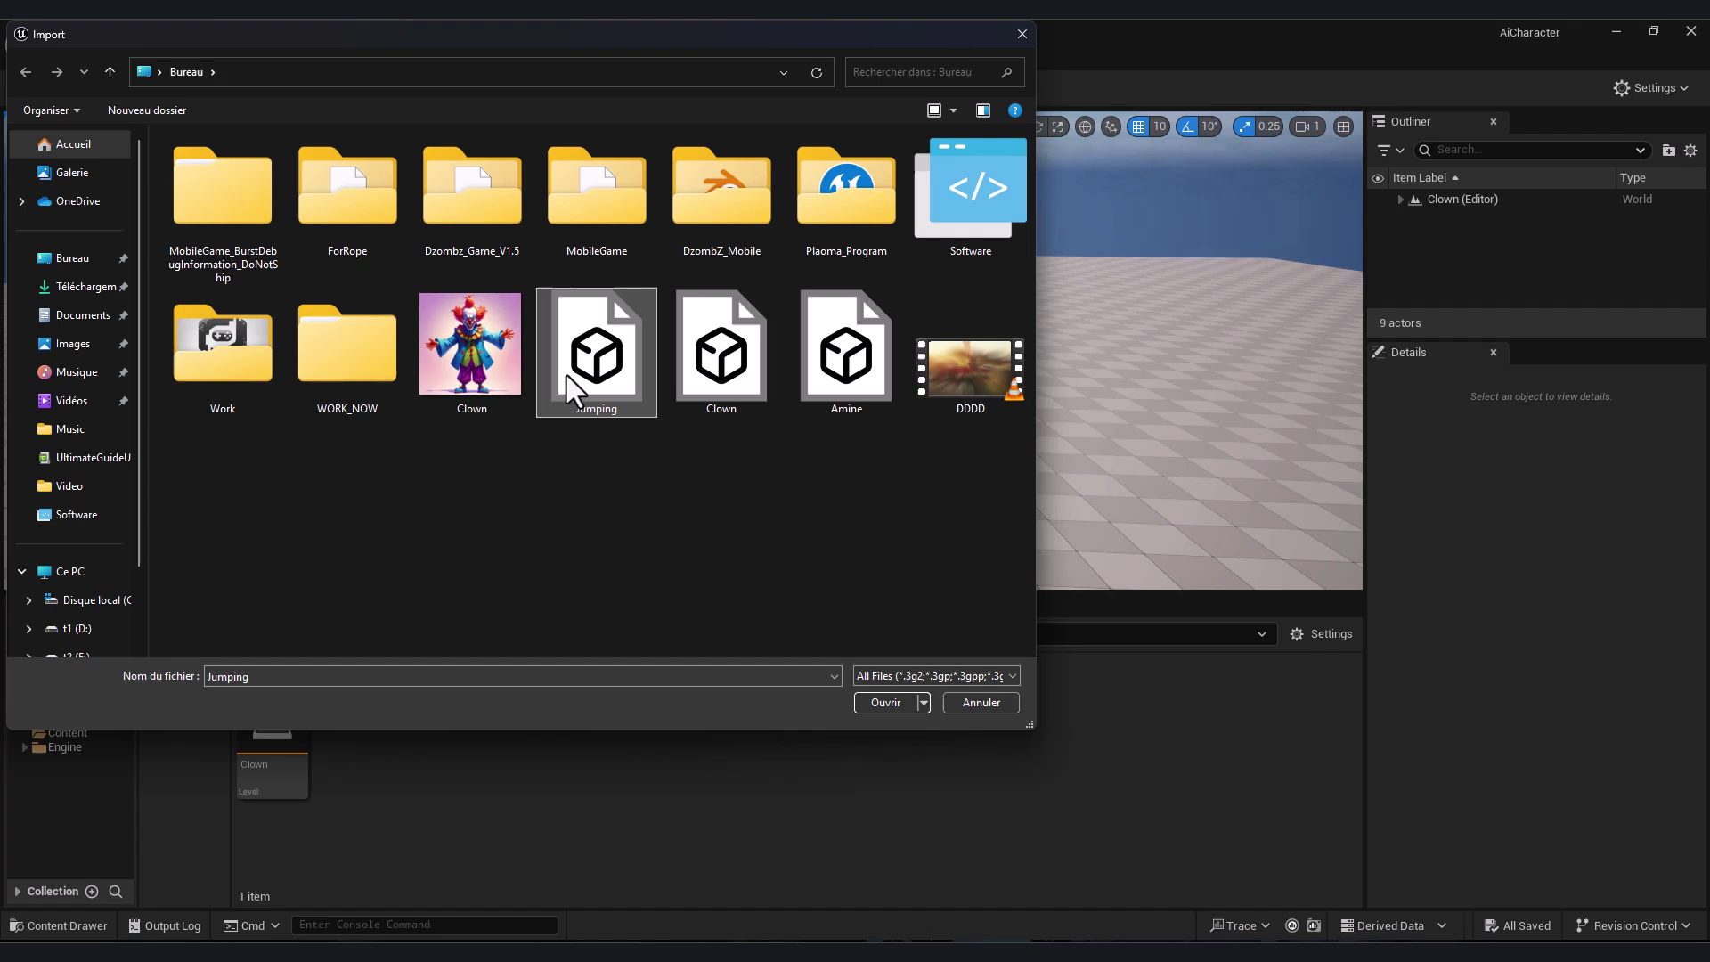
{"action": "left_click", "coordinate": [864, 701]}
{"action": "left_click", "coordinate": [1188, 761]}
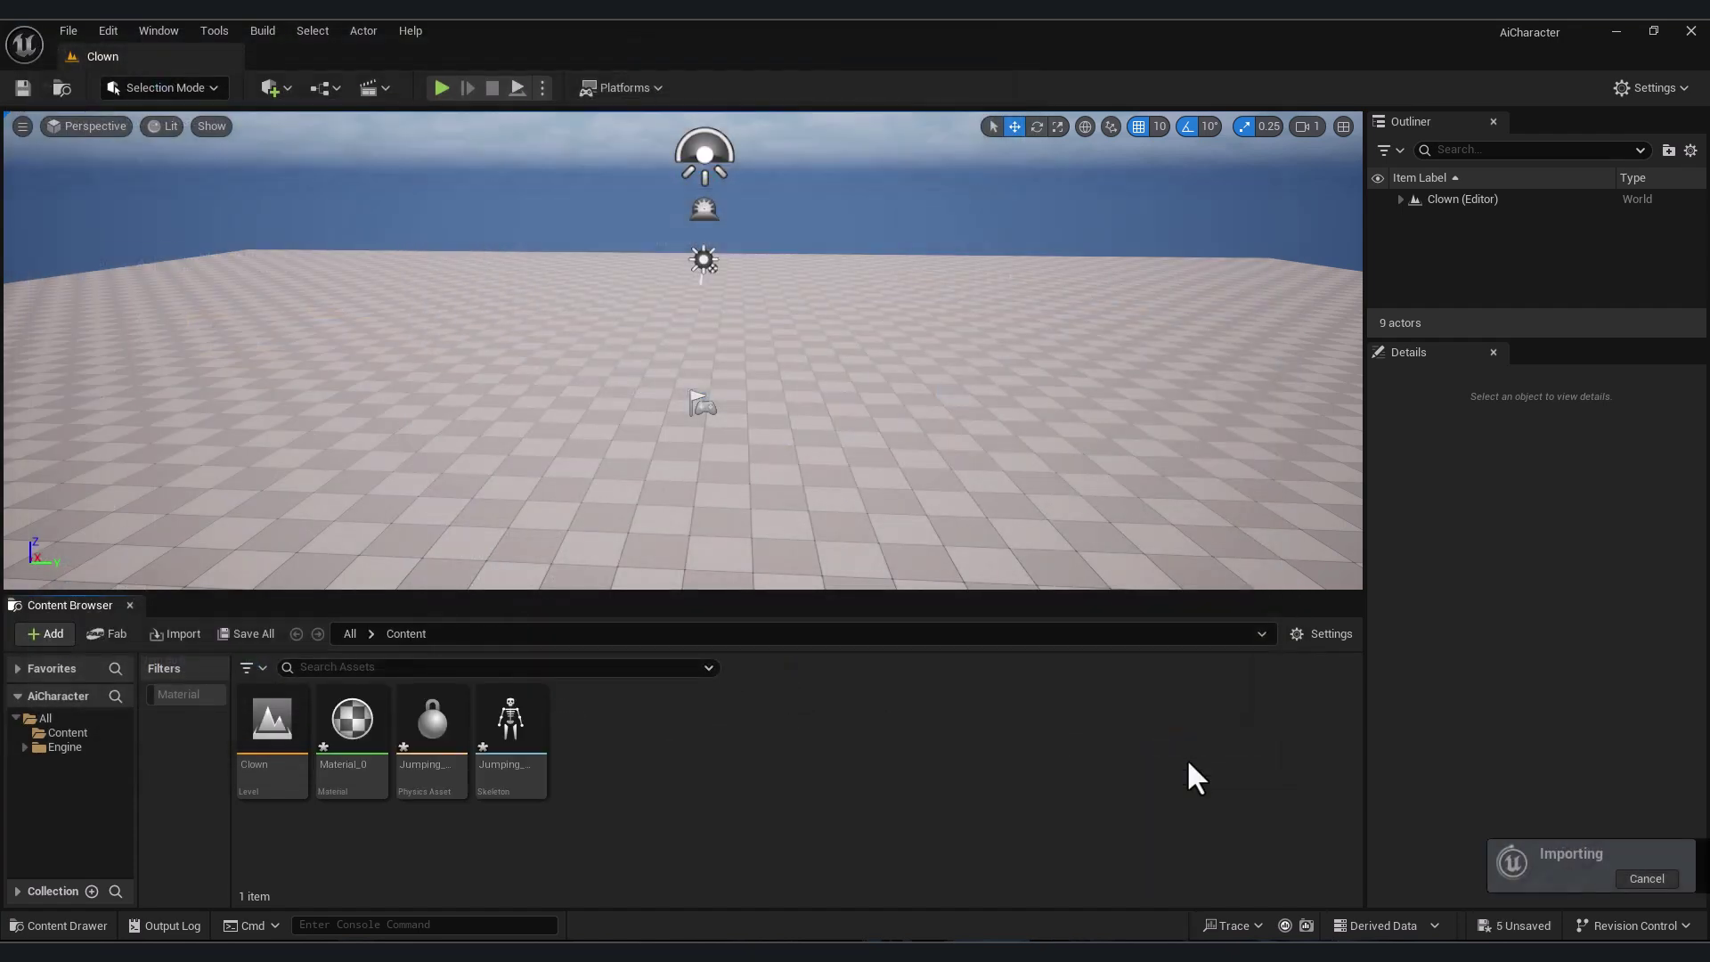
- Import the Amine model file into /Game with its material and texture
{"action": "right_click", "coordinate": [783, 700]}
{"action": "left_click", "coordinate": [895, 258]}
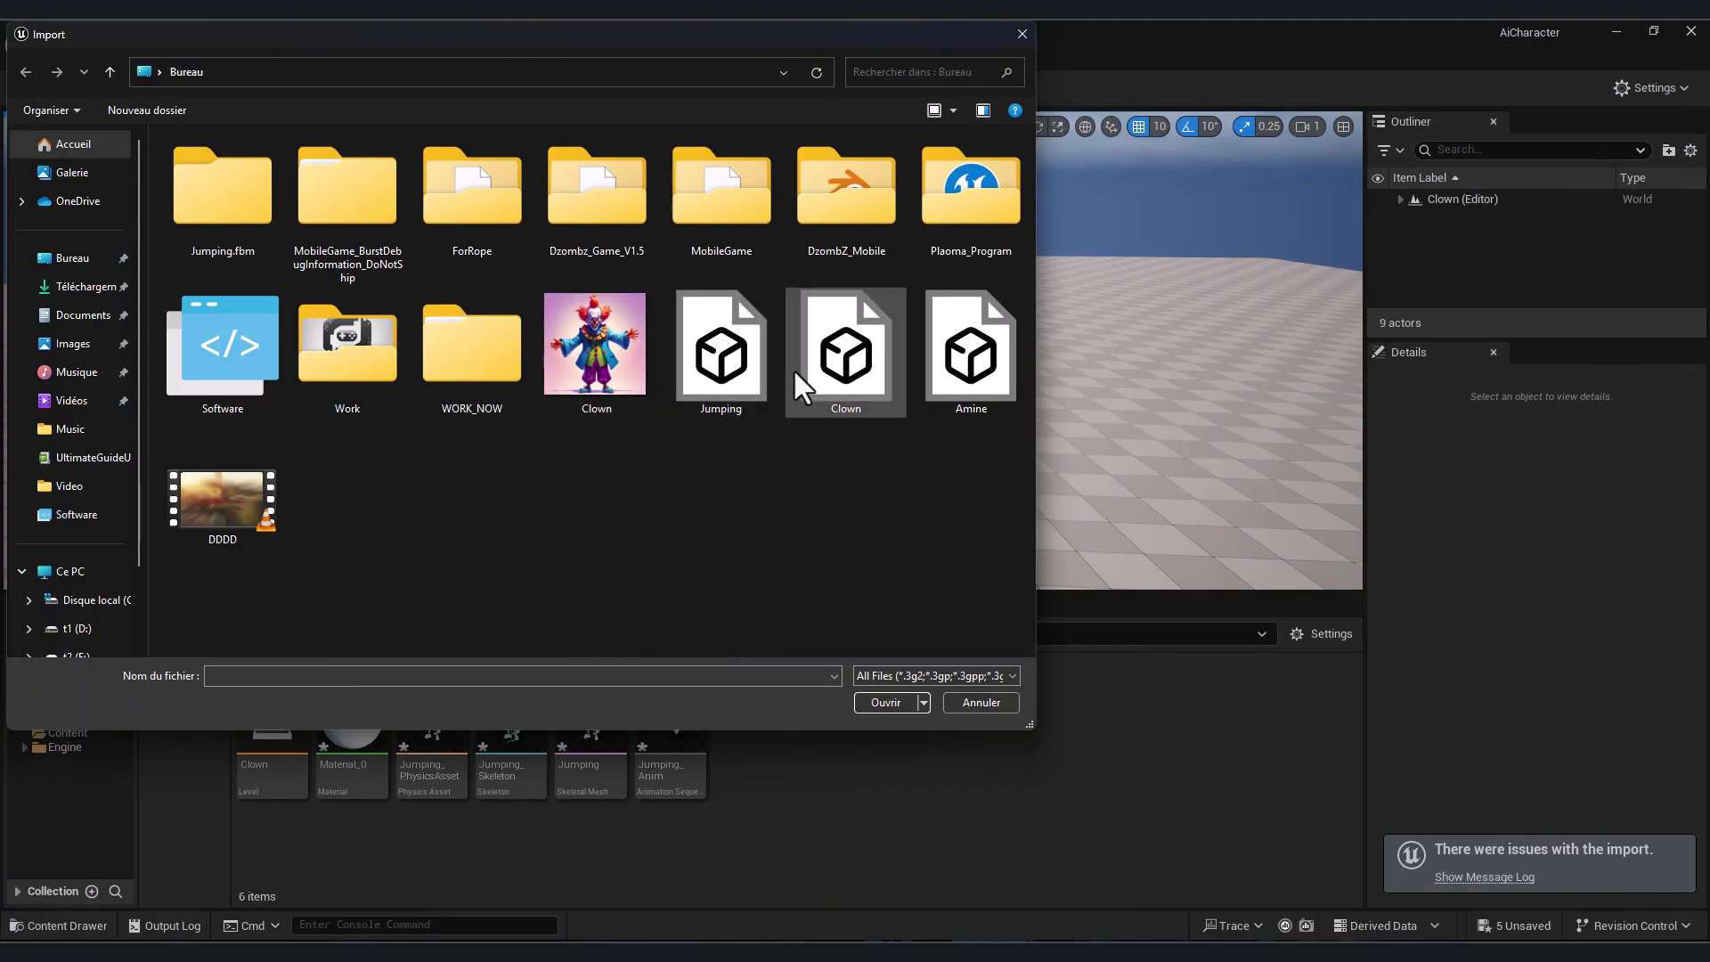
{"action": "double_click", "coordinate": [951, 366]}
{"action": "left_click", "coordinate": [1187, 761]}
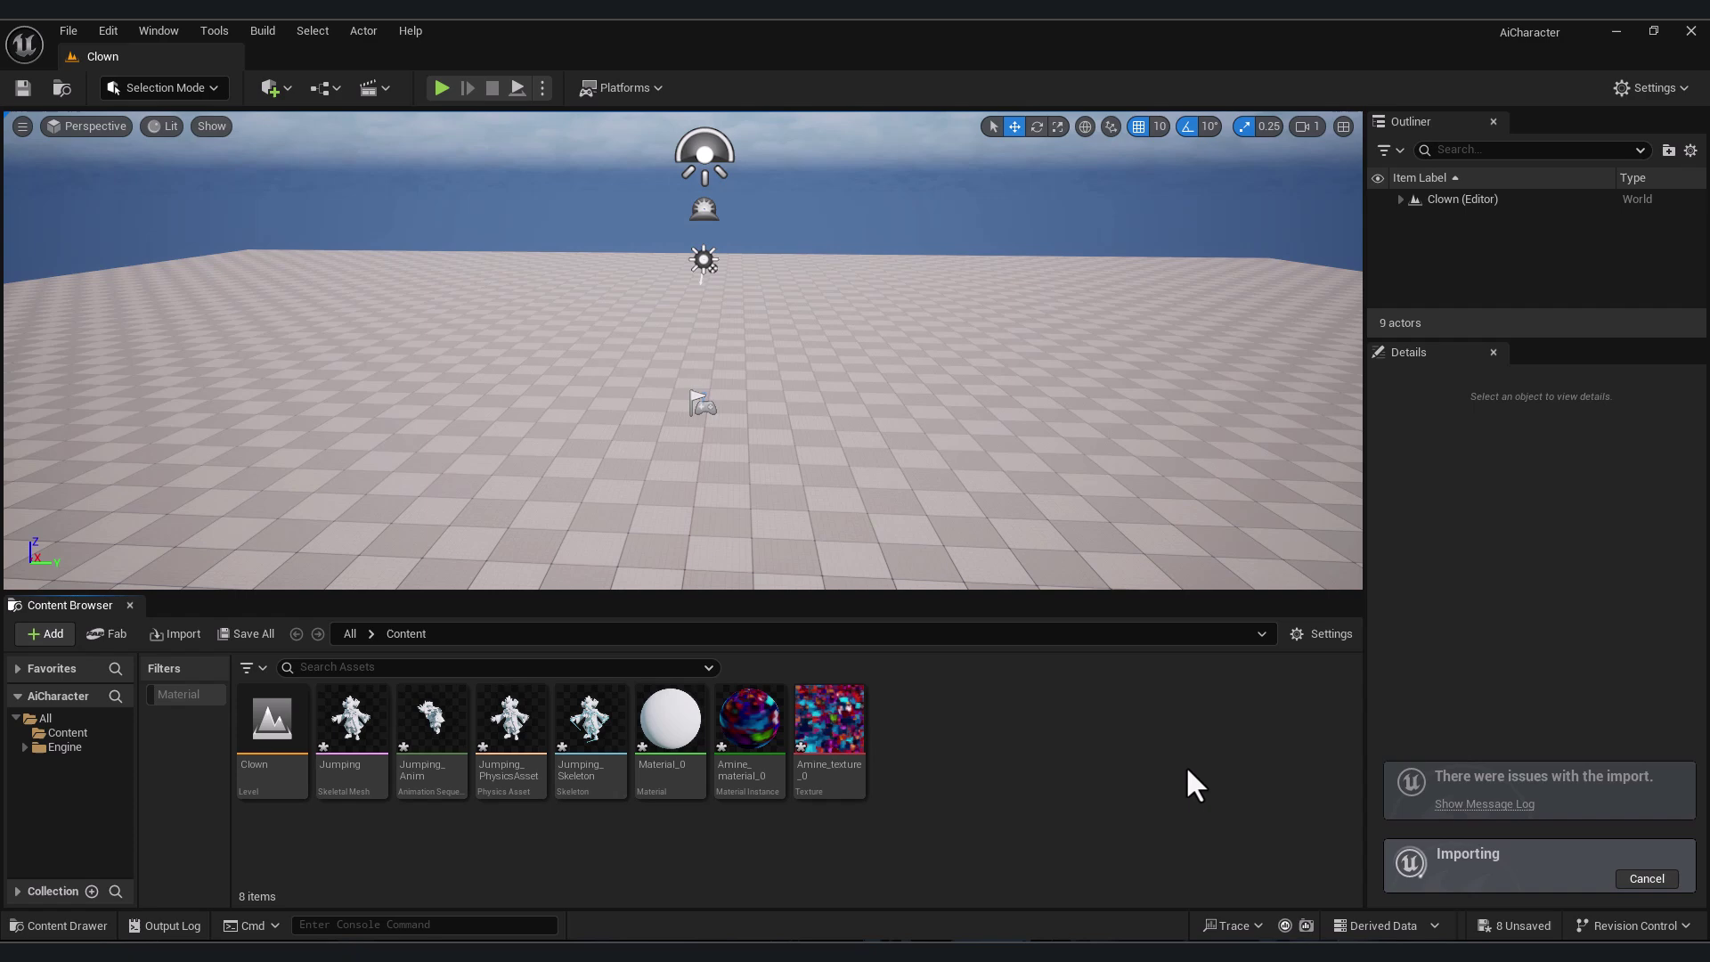
{"action": "left_click", "coordinate": [749, 739]}
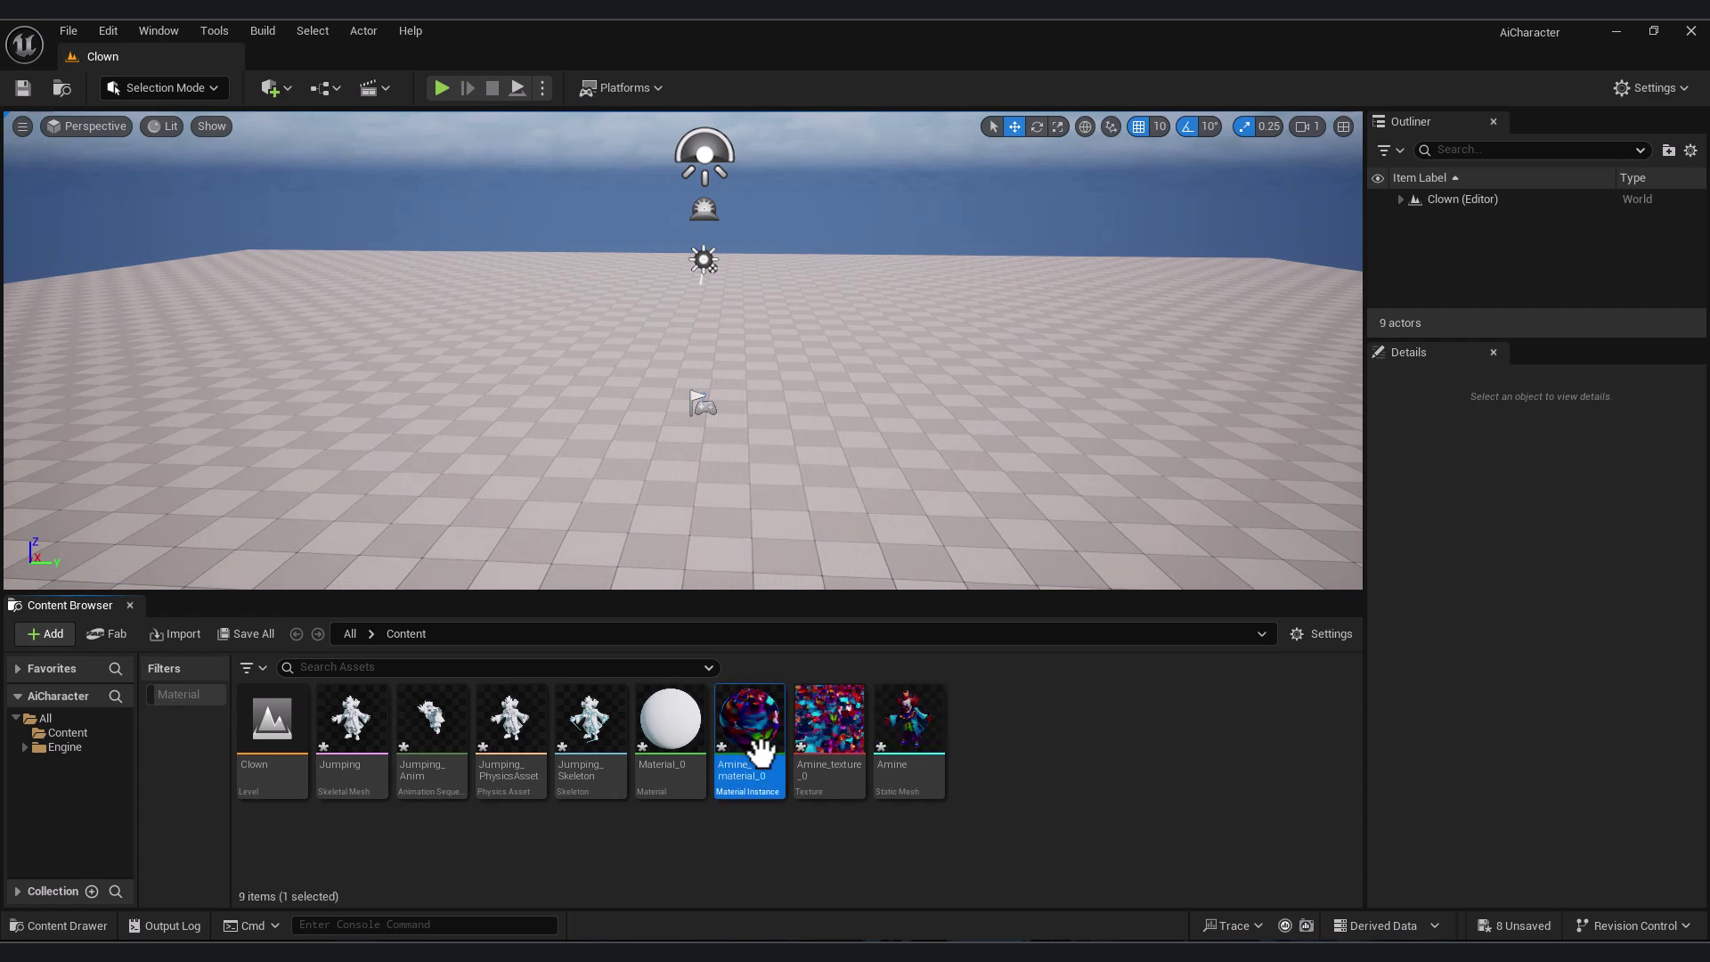
- Force-delete the extra Amine static mesh and Material_0 from the Content folder
{"action": "left_click", "coordinate": [917, 752]}
{"action": "left_click", "coordinate": [669, 721], "text": "ctrl"}
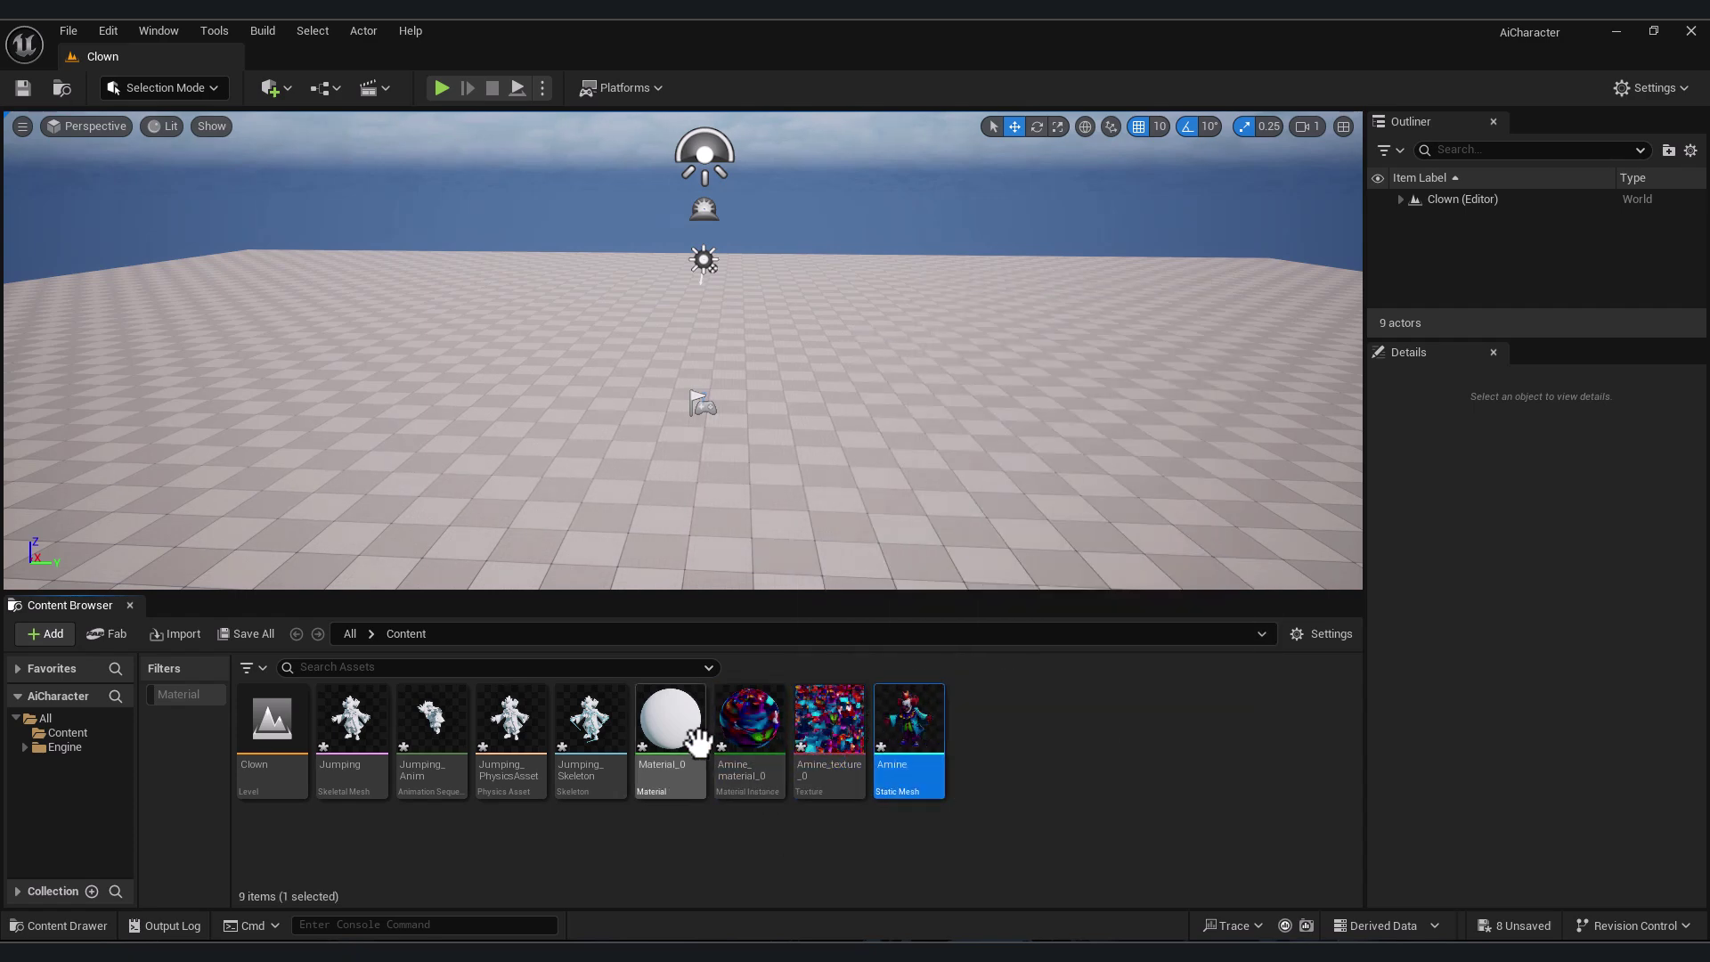
{"action": "key", "text": "Delete"}
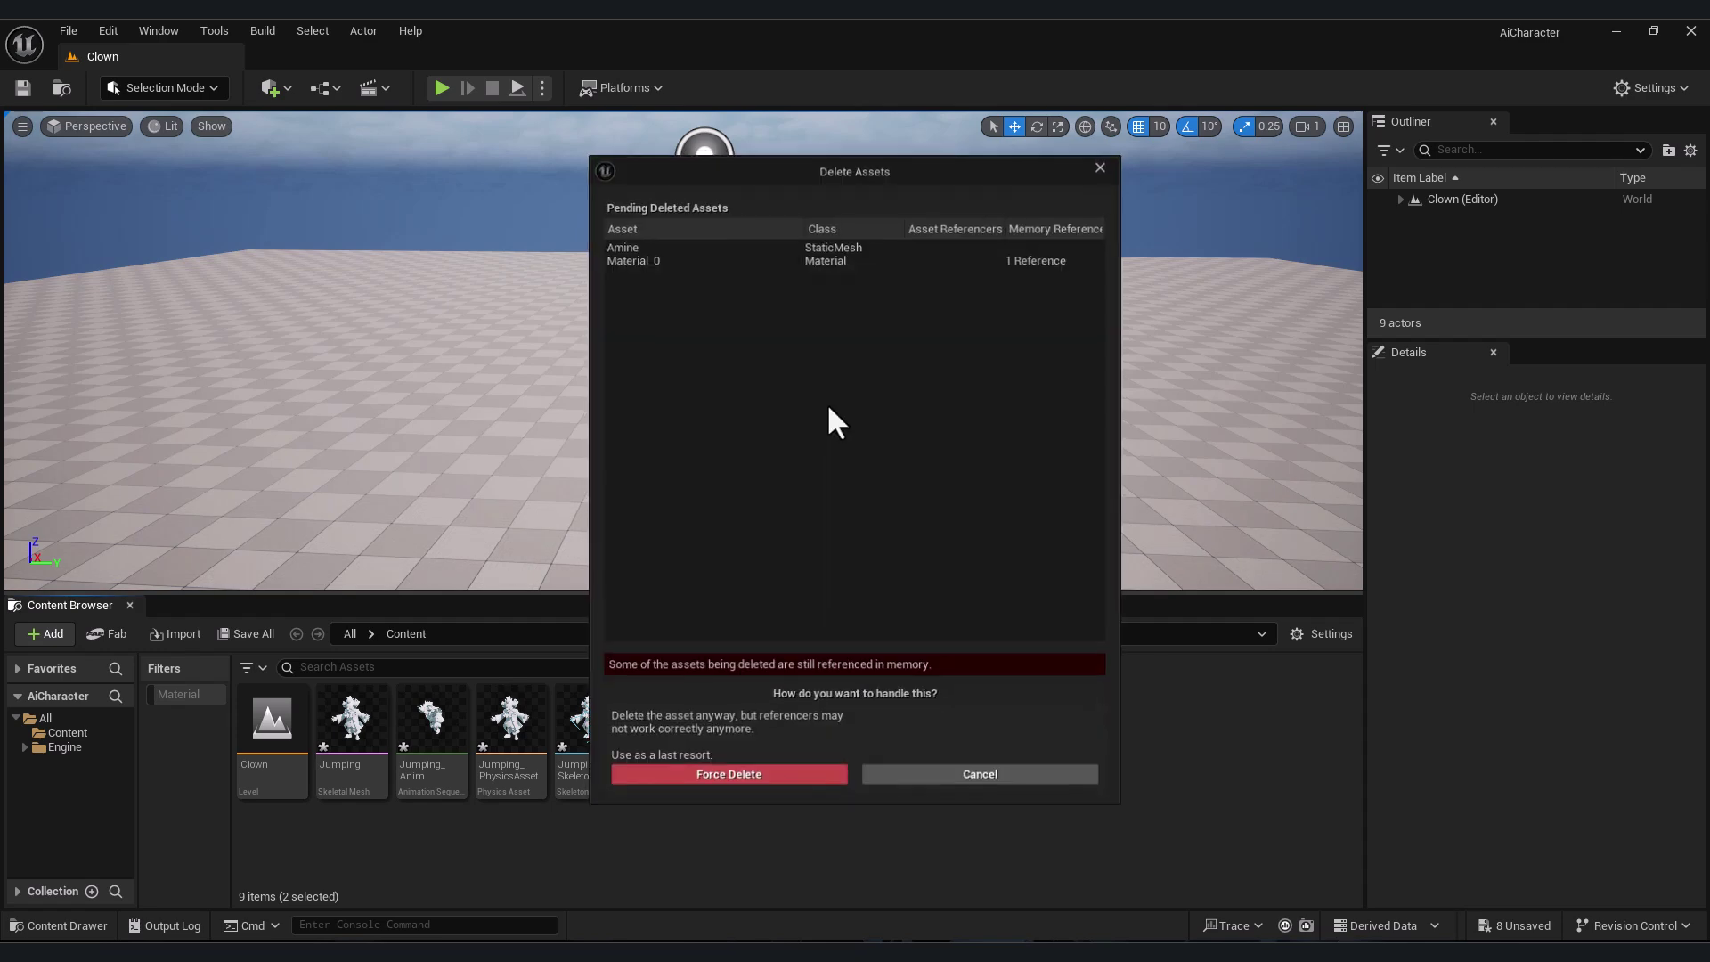
{"action": "left_click", "coordinate": [798, 778]}
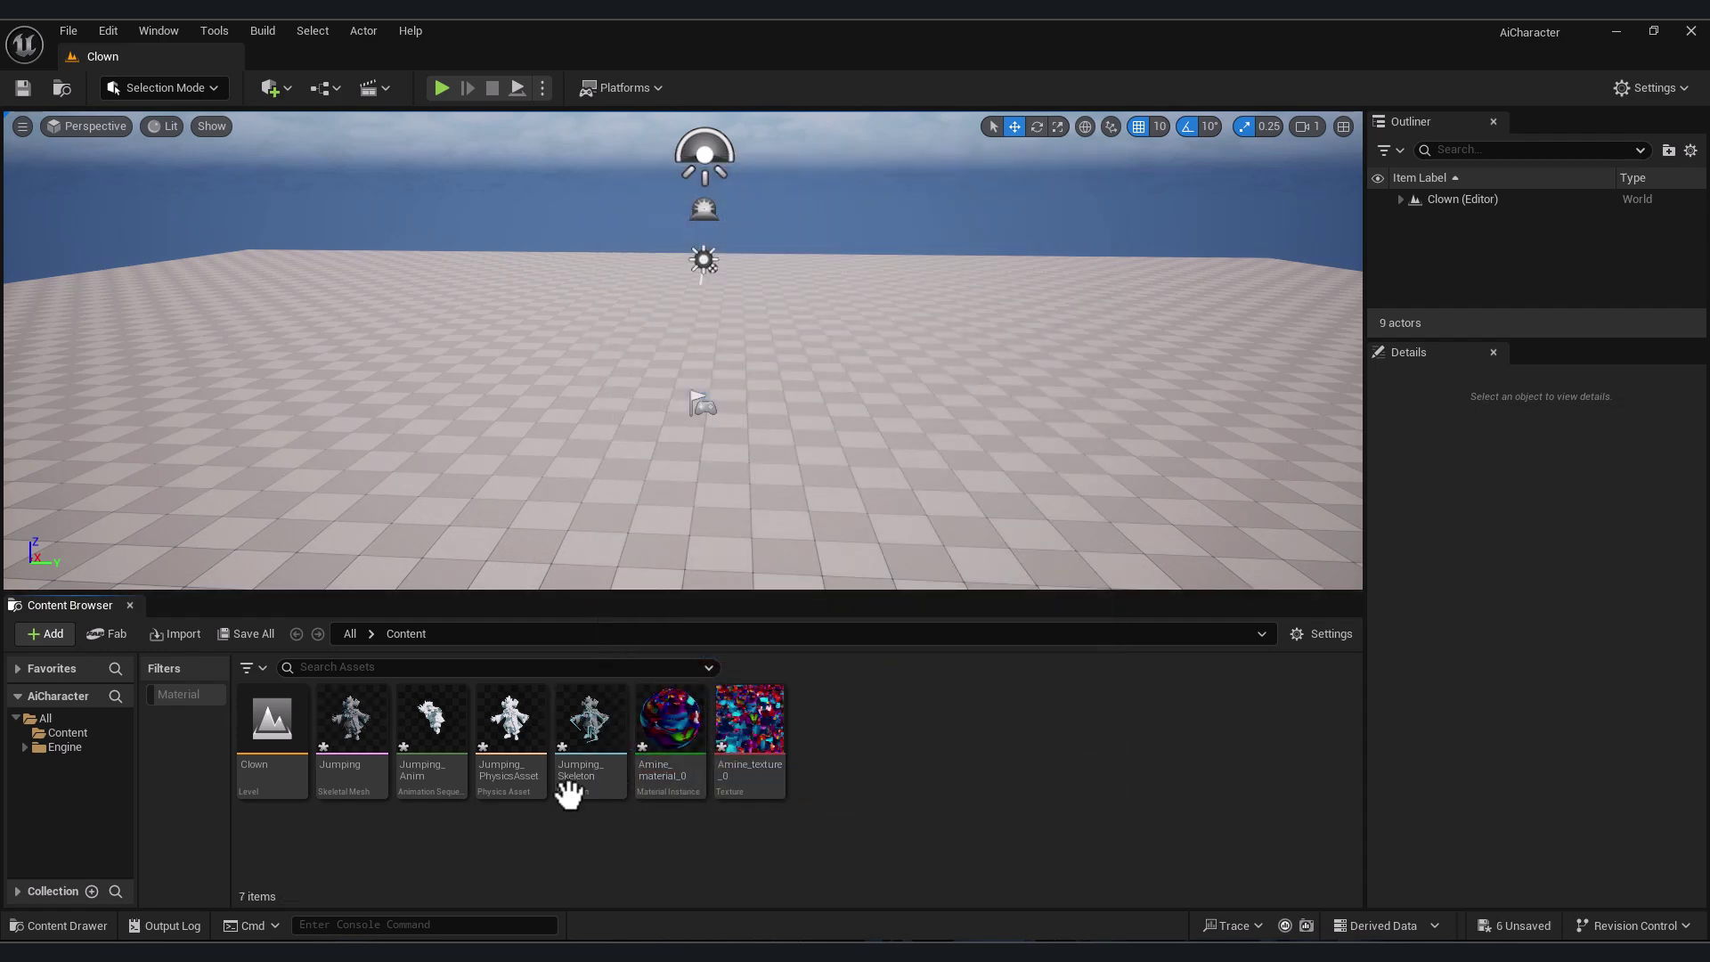
- Place the Jumping clown in the level and assign Amine_material_0 to its Element 0 slot
{"action": "left_click", "coordinate": [354, 728]}
{"action": "left_click_drag", "start_coordinate": [354, 734], "coordinate": [695, 474]}
{"action": "left_click", "coordinate": [670, 721]}
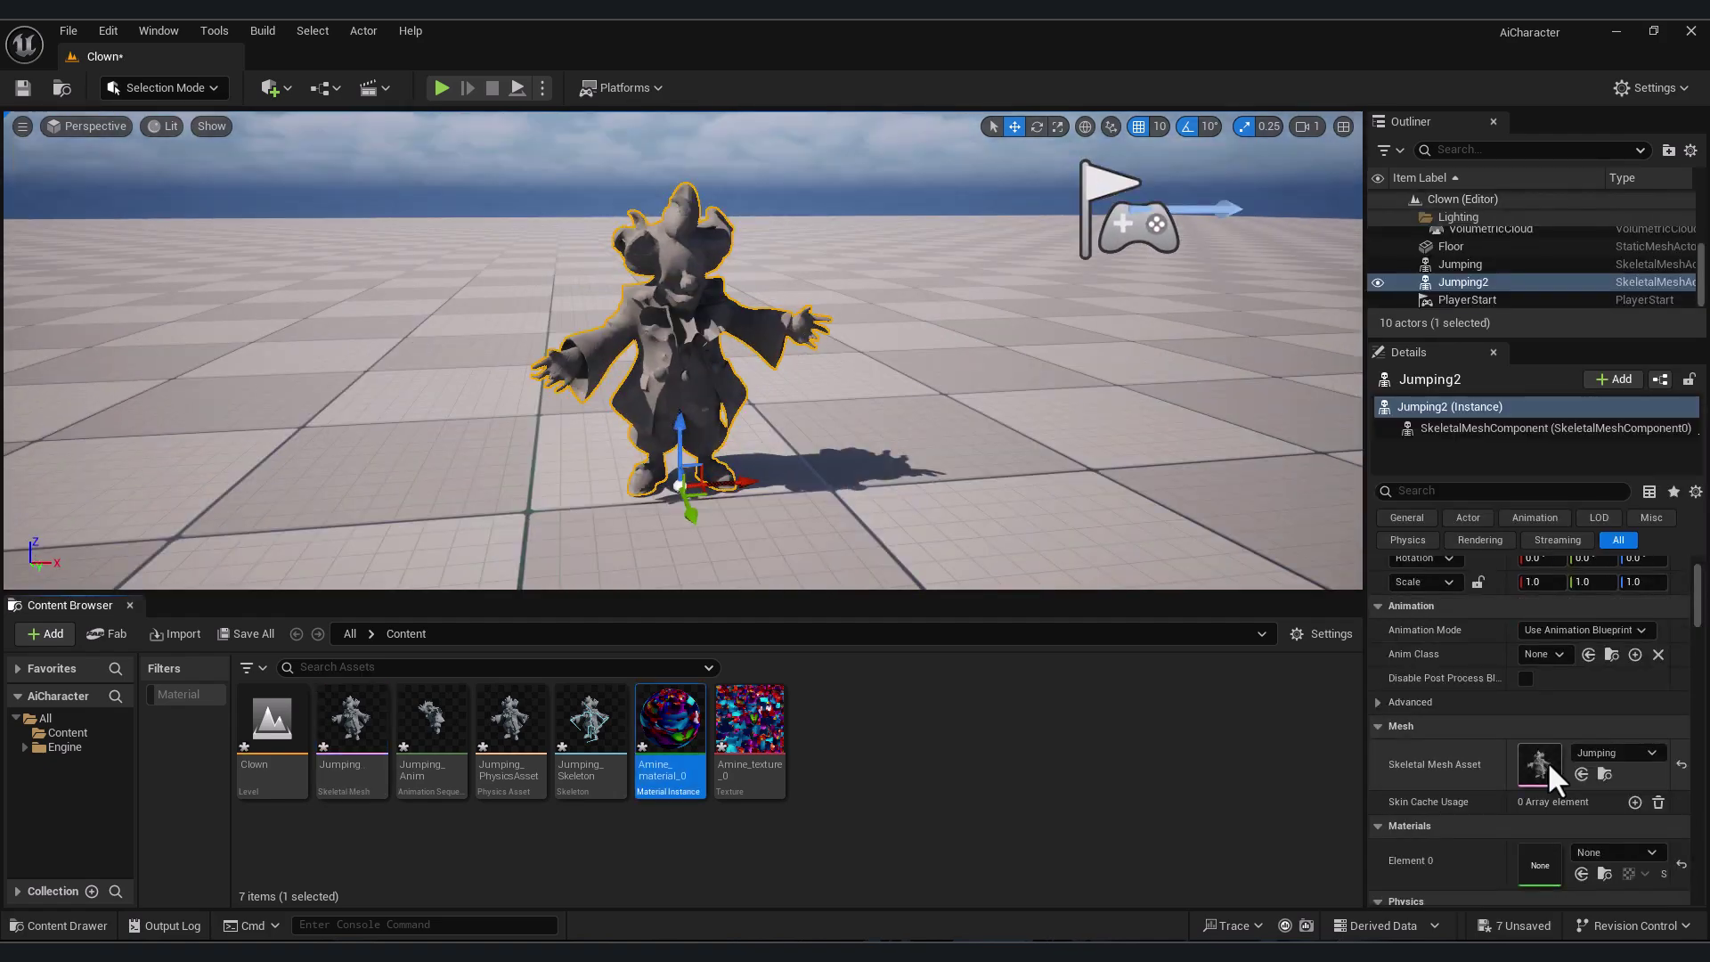
{"action": "scroll", "coordinate": [1546, 761], "scroll_direction": "down", "scroll_amount": 3}
{"action": "left_click", "coordinate": [1581, 845]}
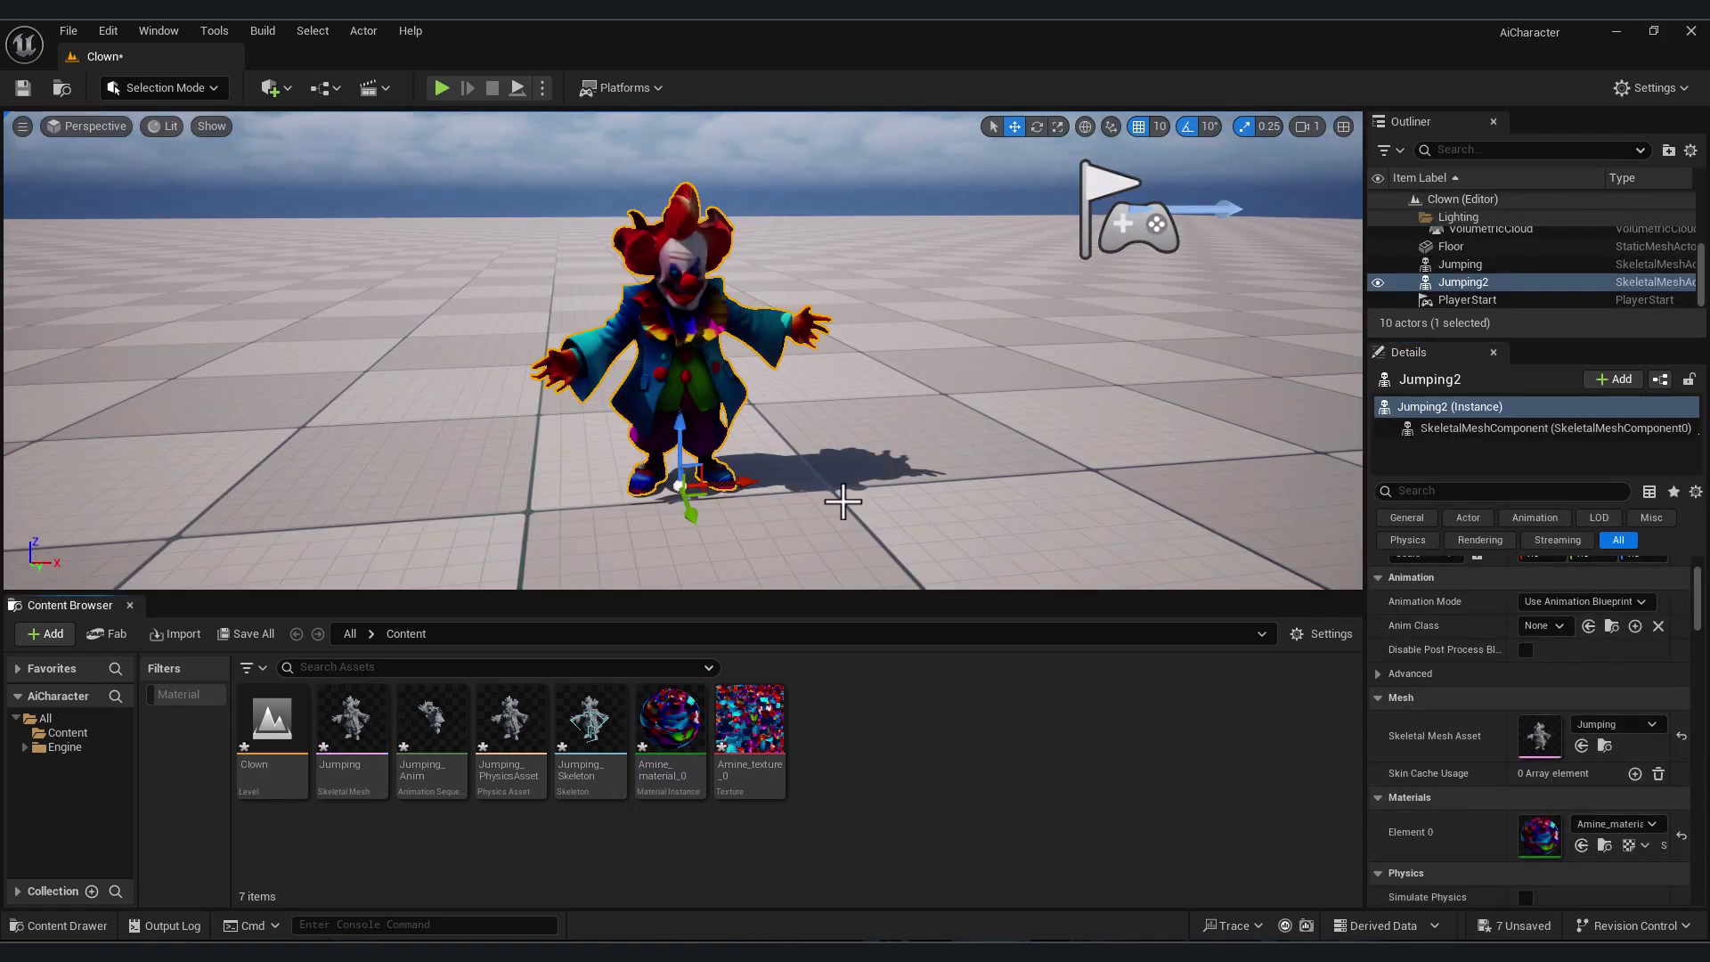
{"action": "scroll", "coordinate": [841, 495], "scroll_direction": "up", "scroll_amount": 5}
{"action": "scroll", "coordinate": [682, 350], "scroll_direction": "down", "scroll_amount": 5}
{"action": "left_click_drag", "start_coordinate": [802, 356], "coordinate": [730, 356], "text": "alt"}
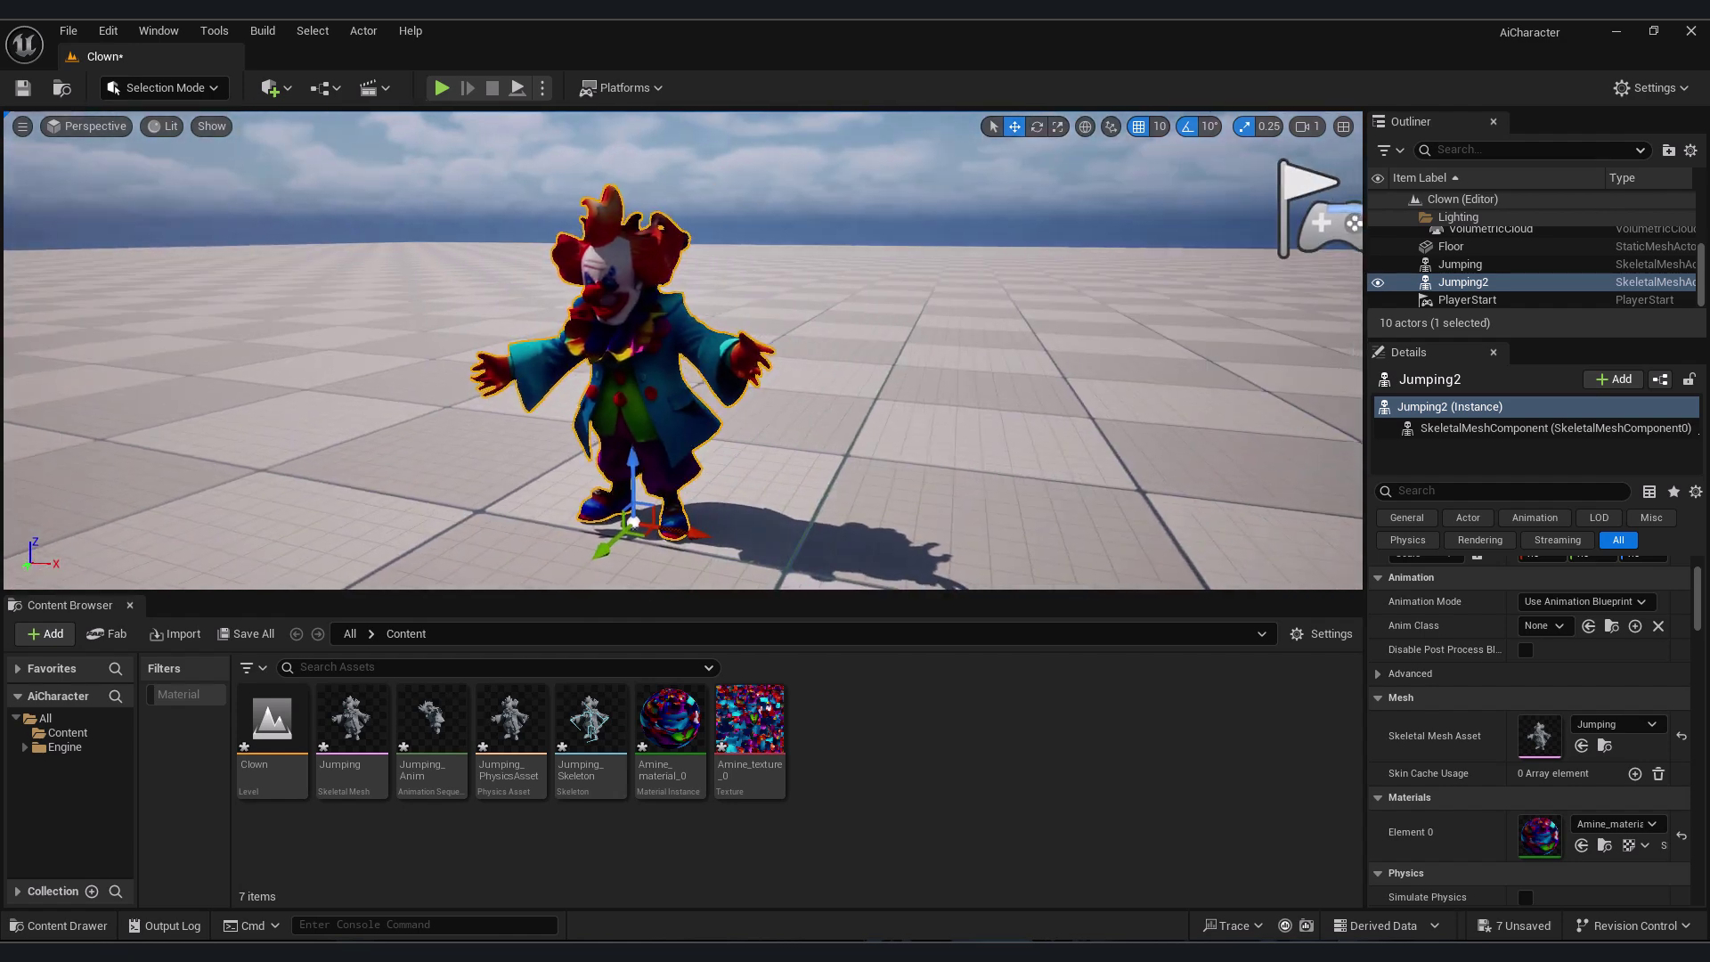
{"action": "scroll", "coordinate": [1545, 726], "scroll_direction": "up", "scroll_amount": 2}
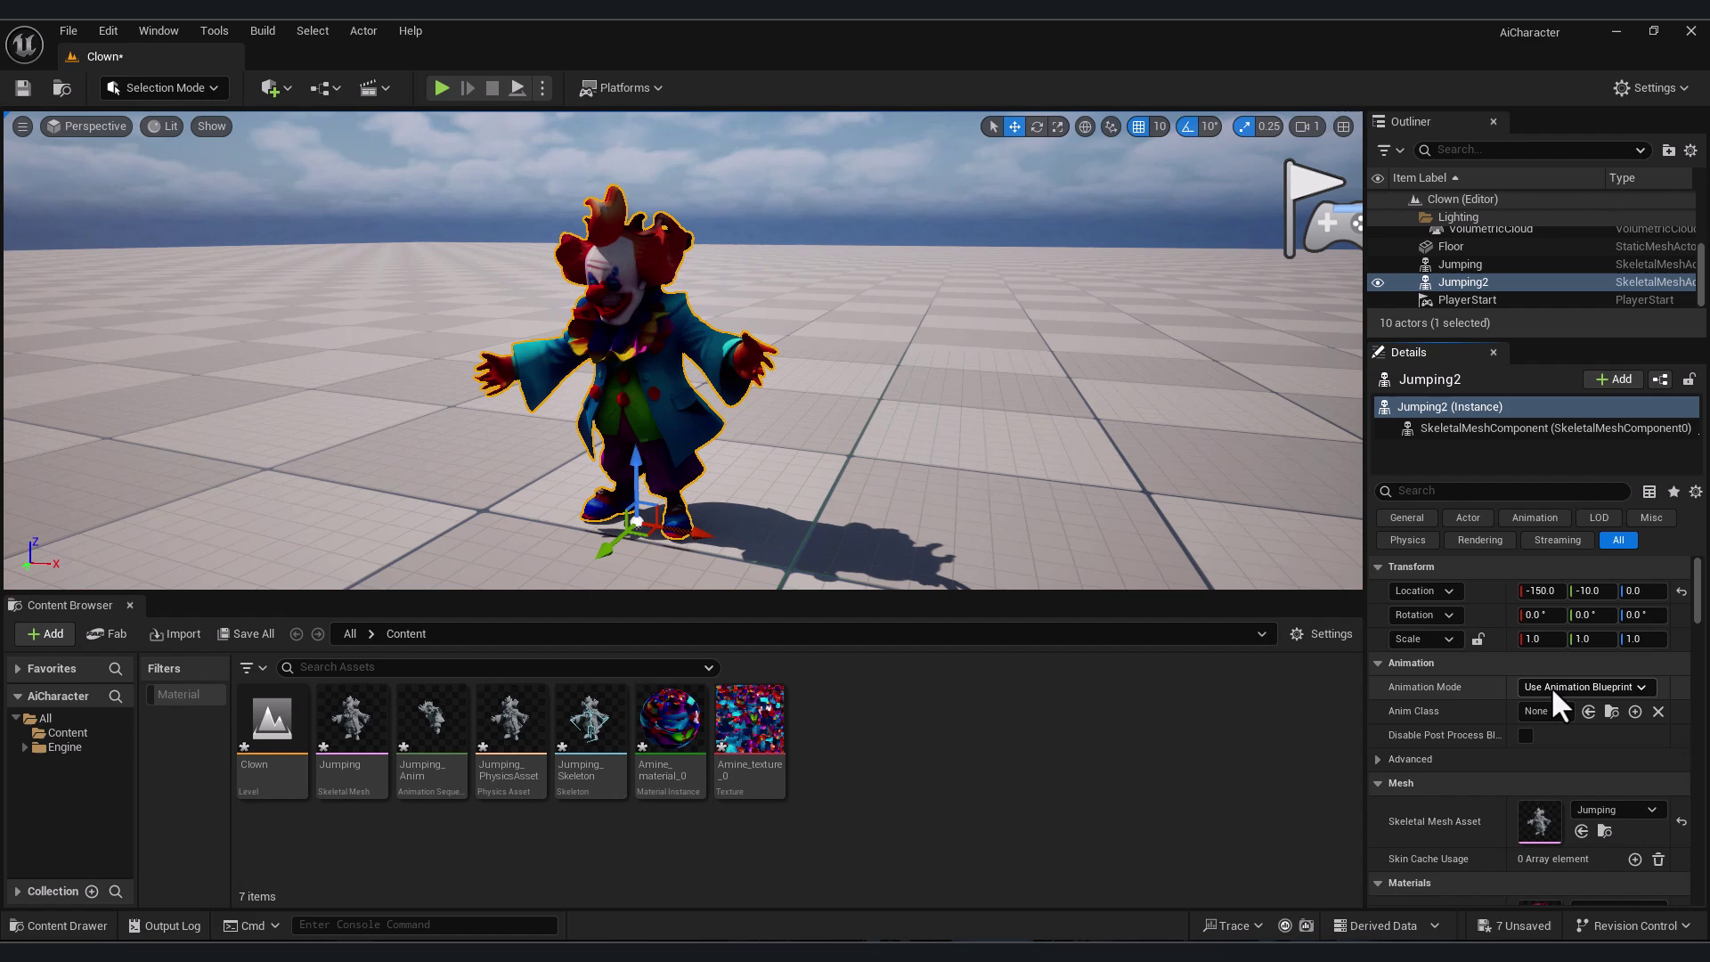
- Set the clown's Animation Mode to Use Animation Asset playing Jumping_Anim
{"action": "left_click", "coordinate": [1551, 685]}
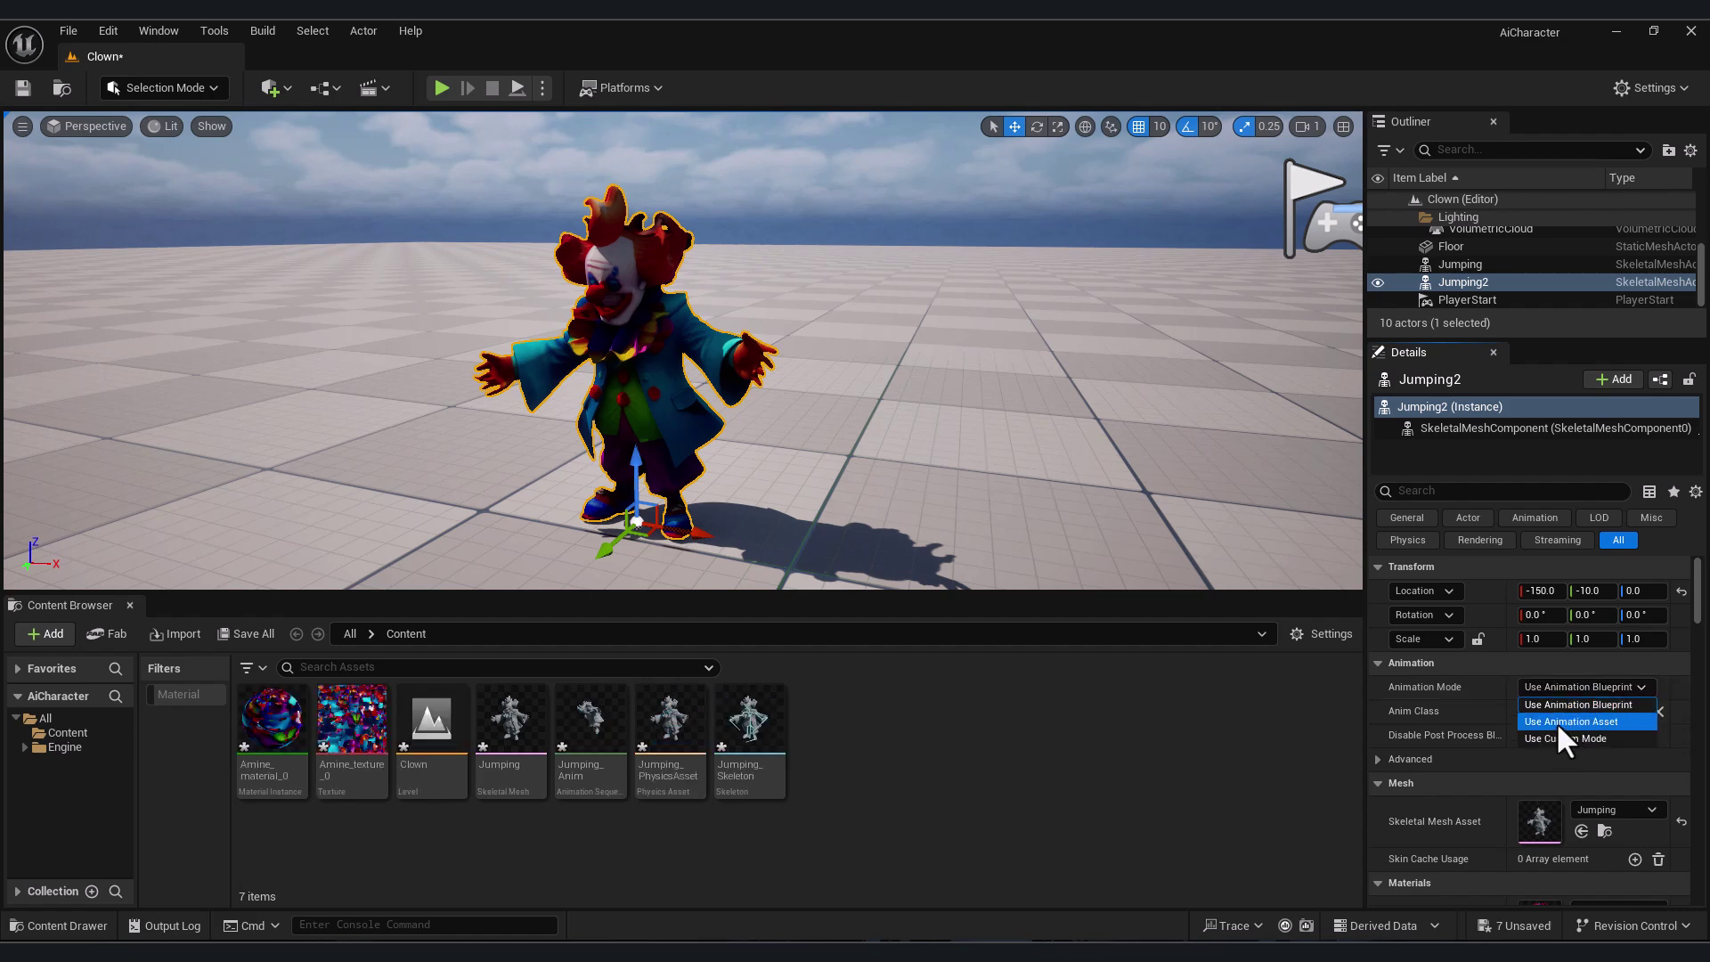
{"action": "left_click", "coordinate": [1557, 722]}
{"action": "left_click", "coordinate": [1568, 714]}
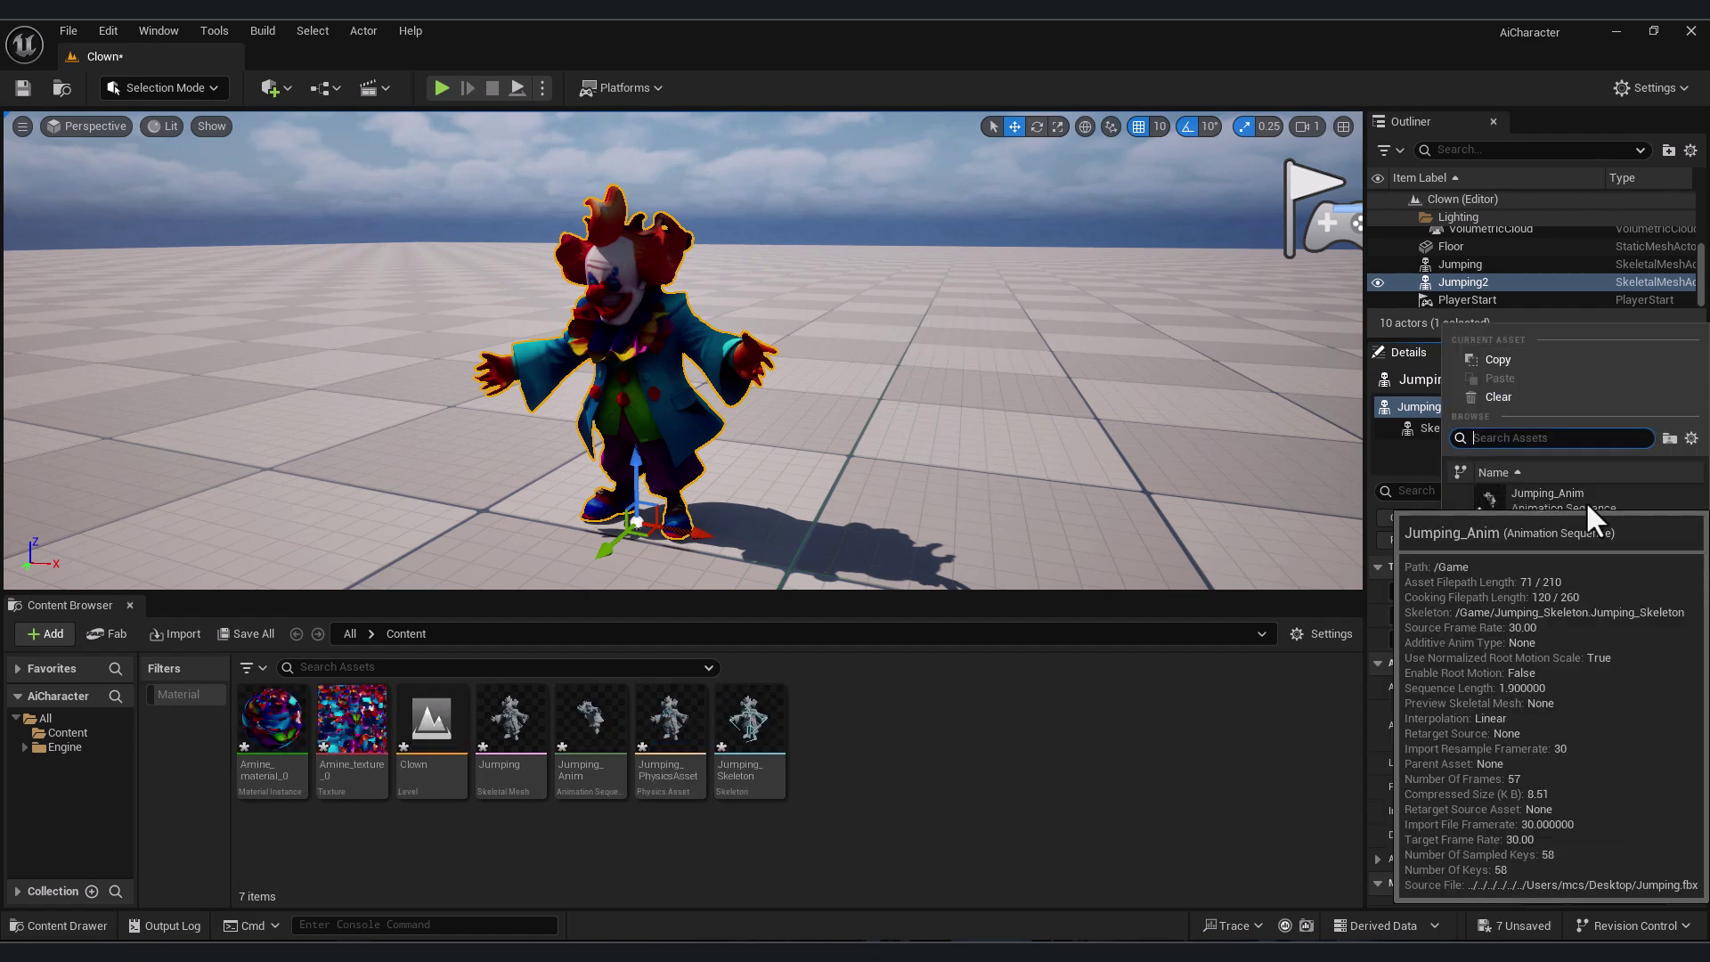
{"action": "left_click", "coordinate": [1585, 500]}
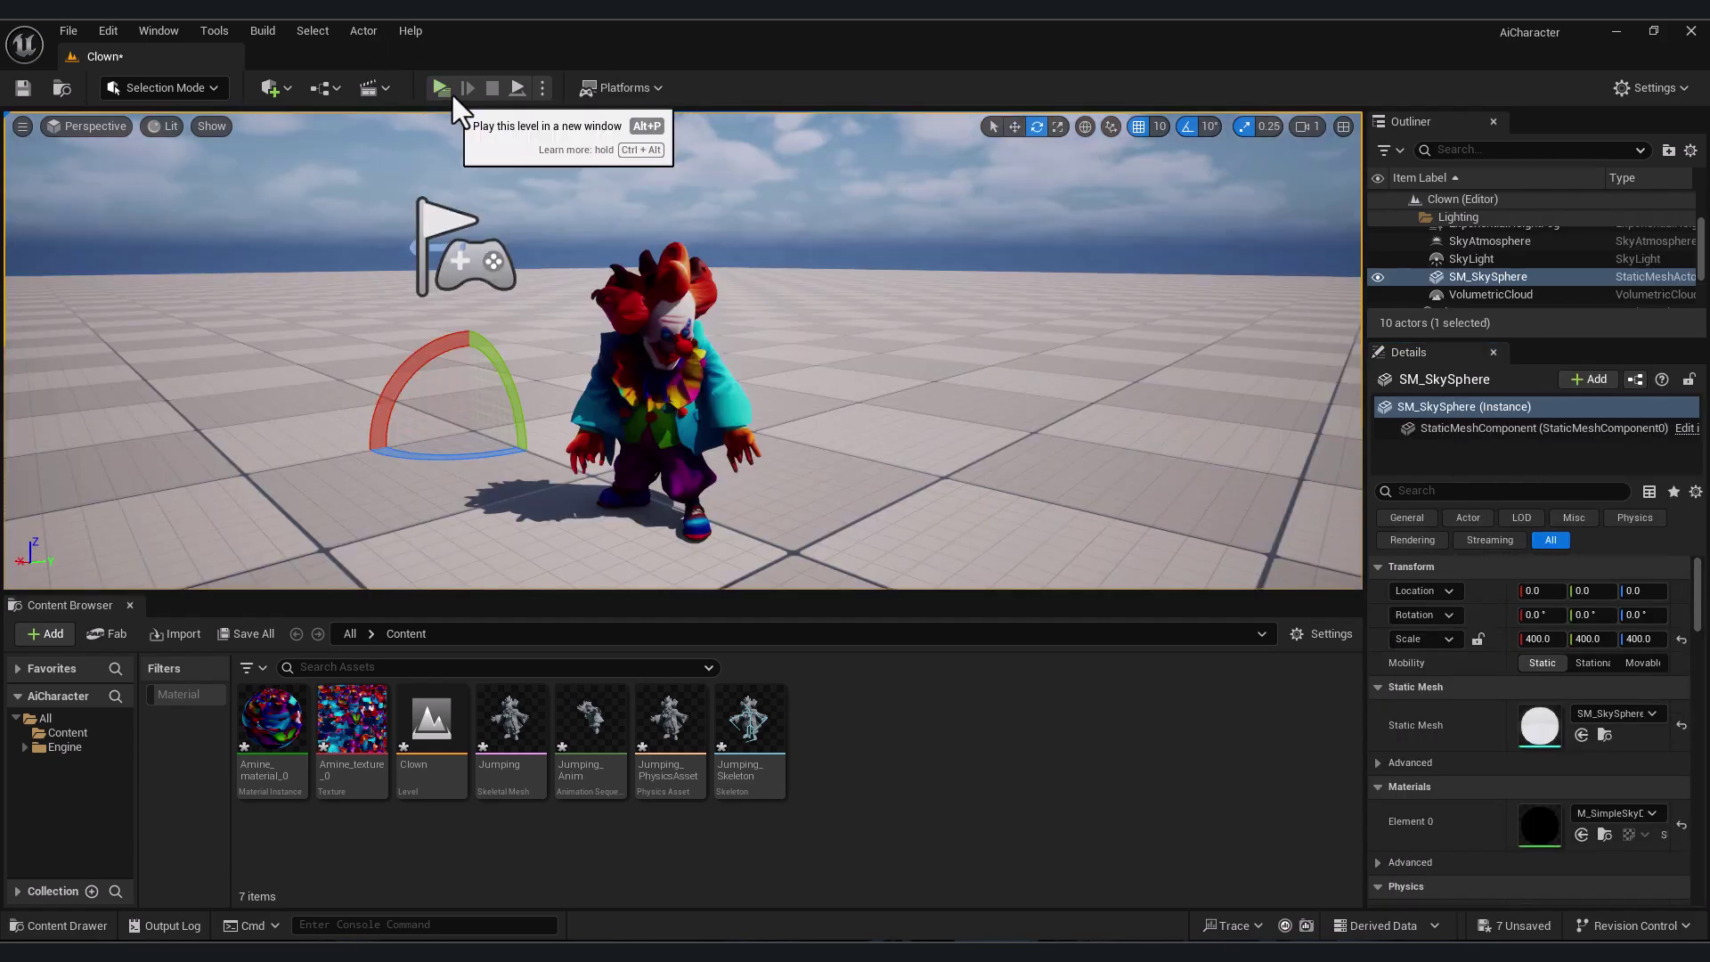
- Play the level in a new window to watch the textured clown jump
{"action": "left_click", "coordinate": [451, 92]}
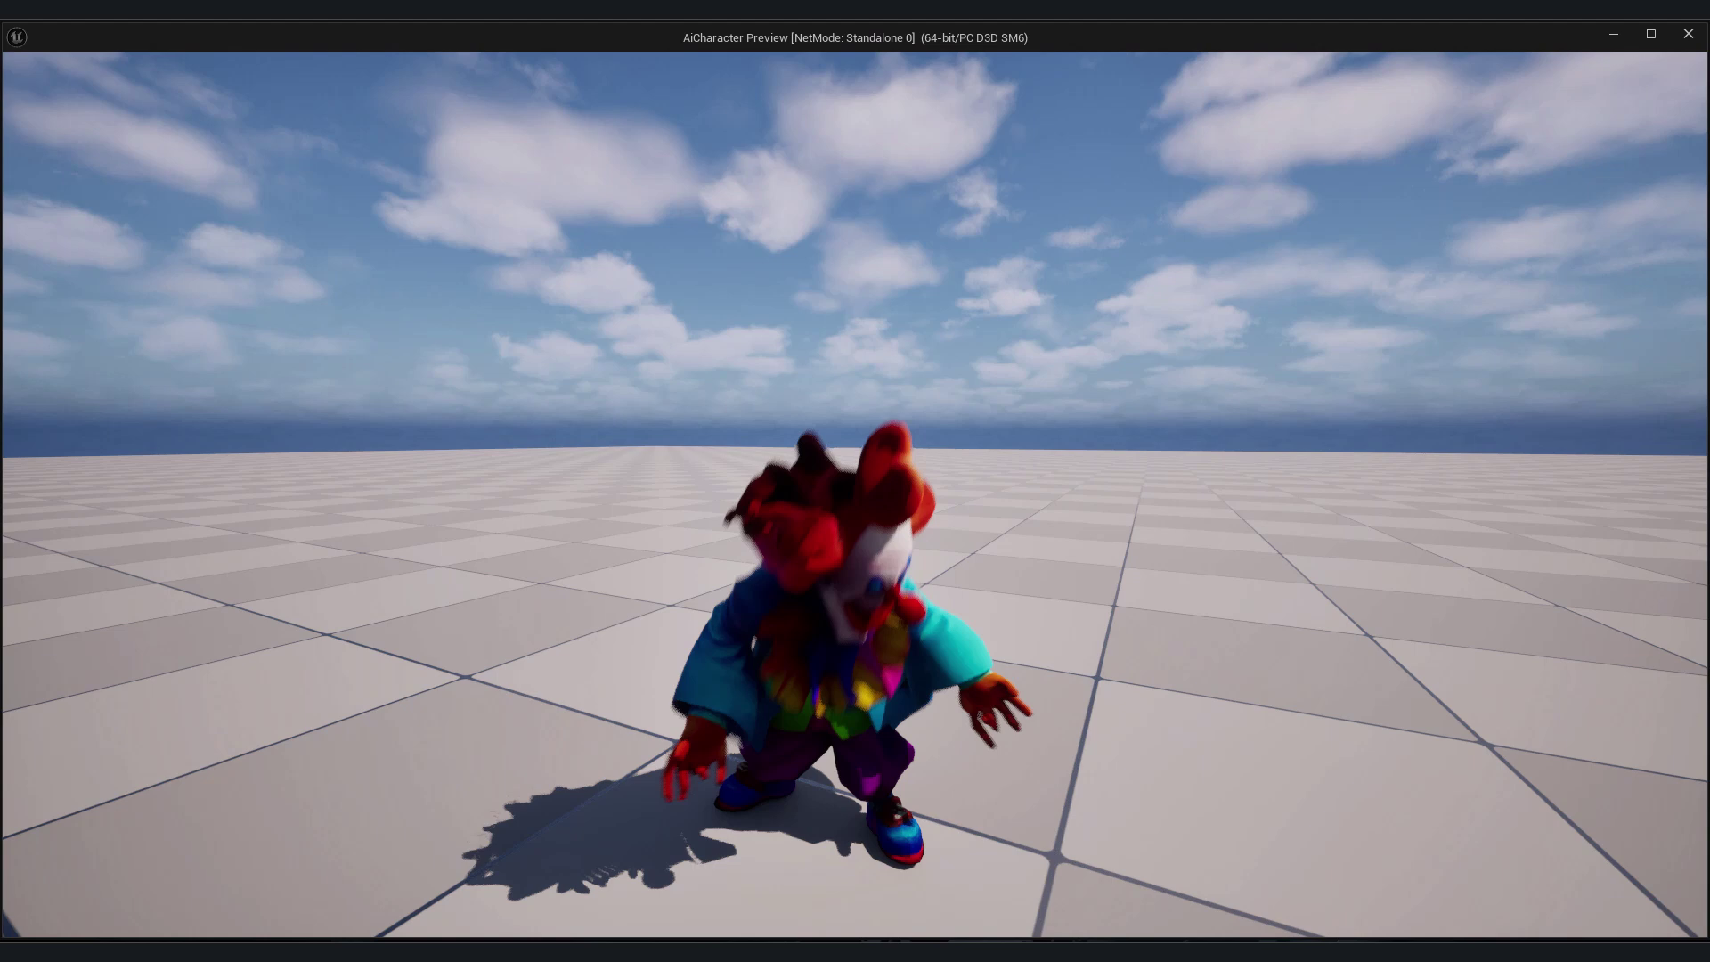